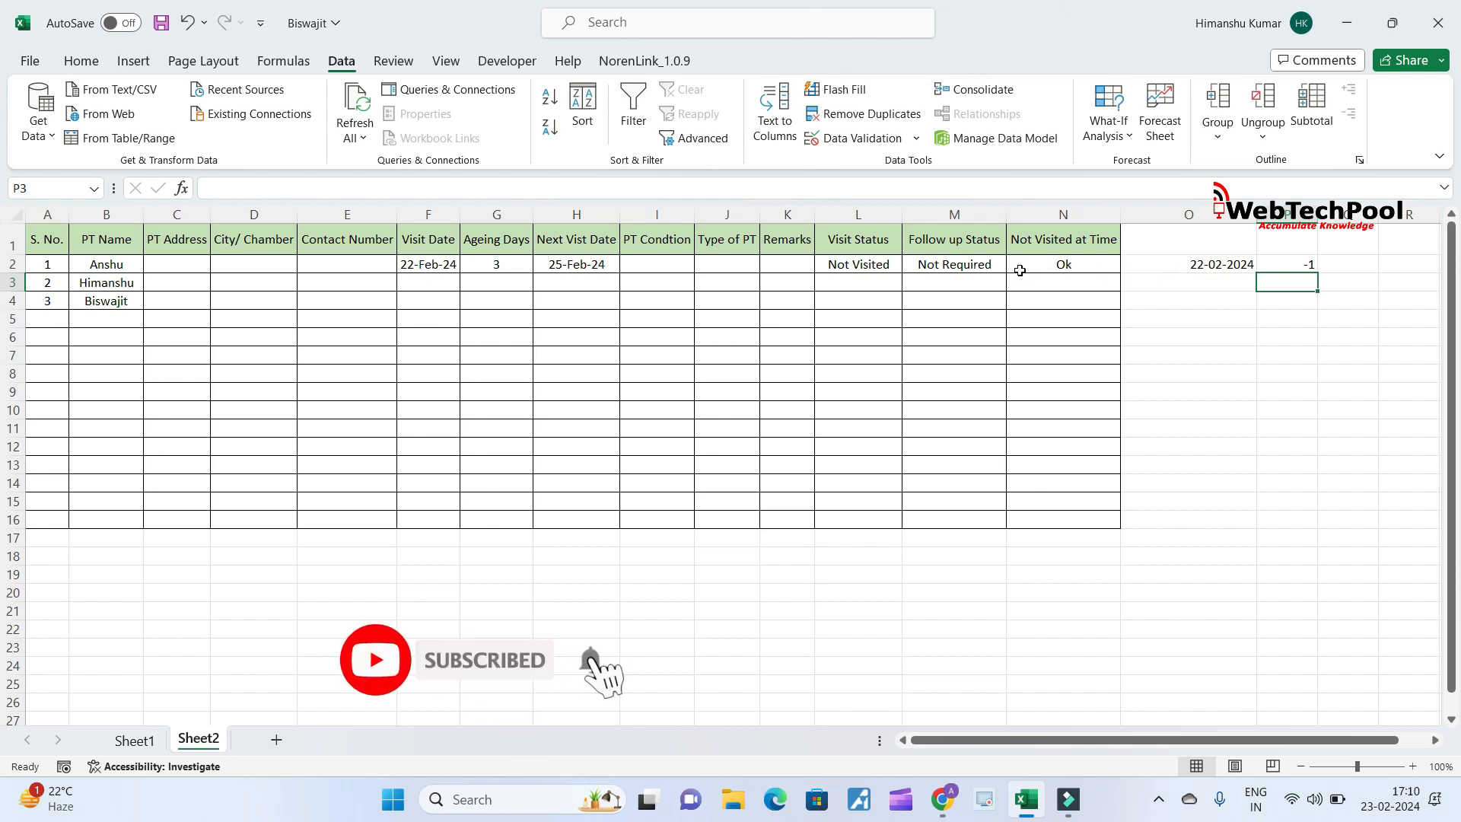
- Test the day offsets 0 and 1 in cell P2 to shift the reference date beside the table
click(1294, 261)
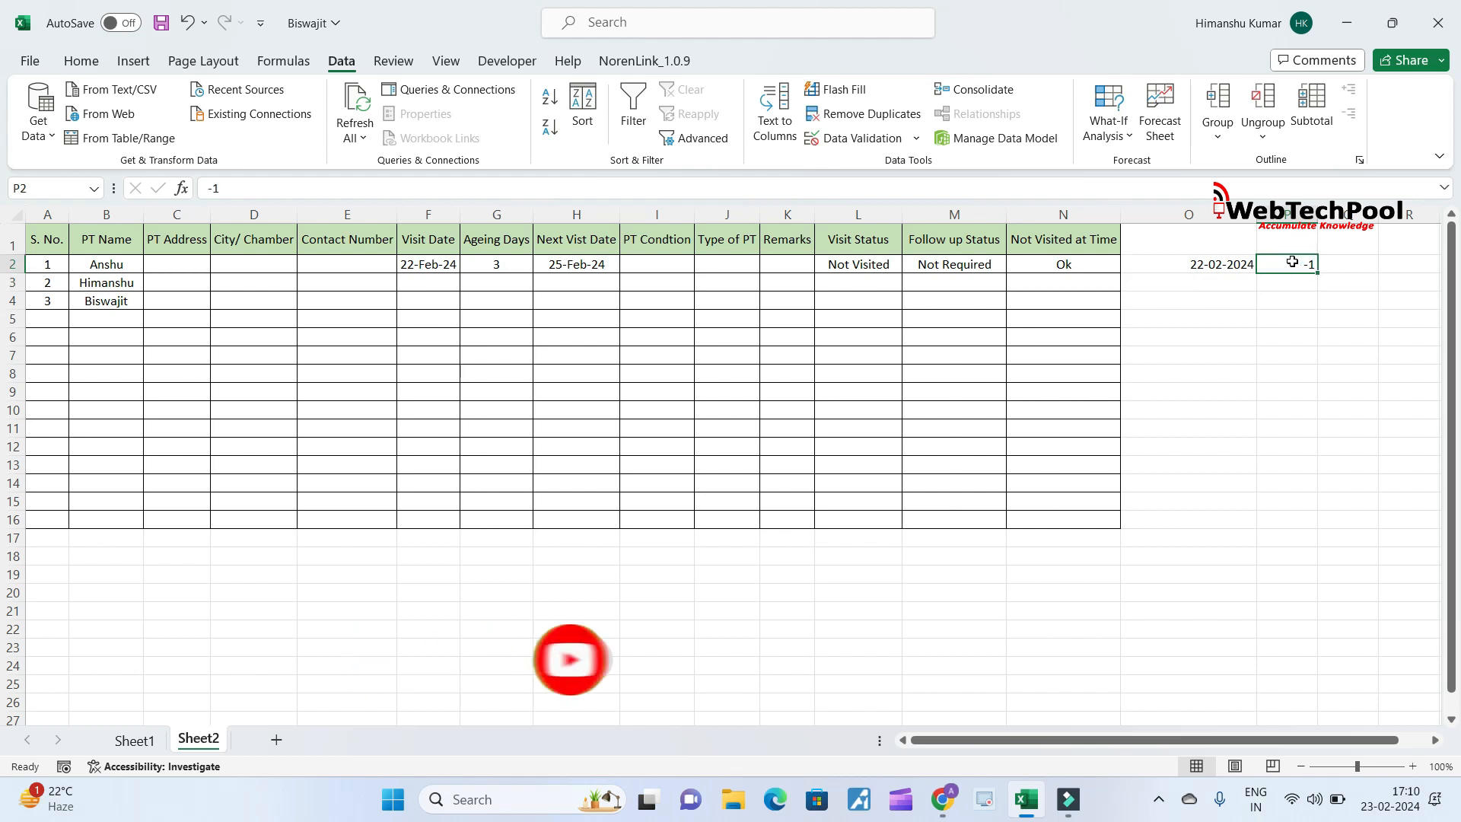
text(0)
key(Return)
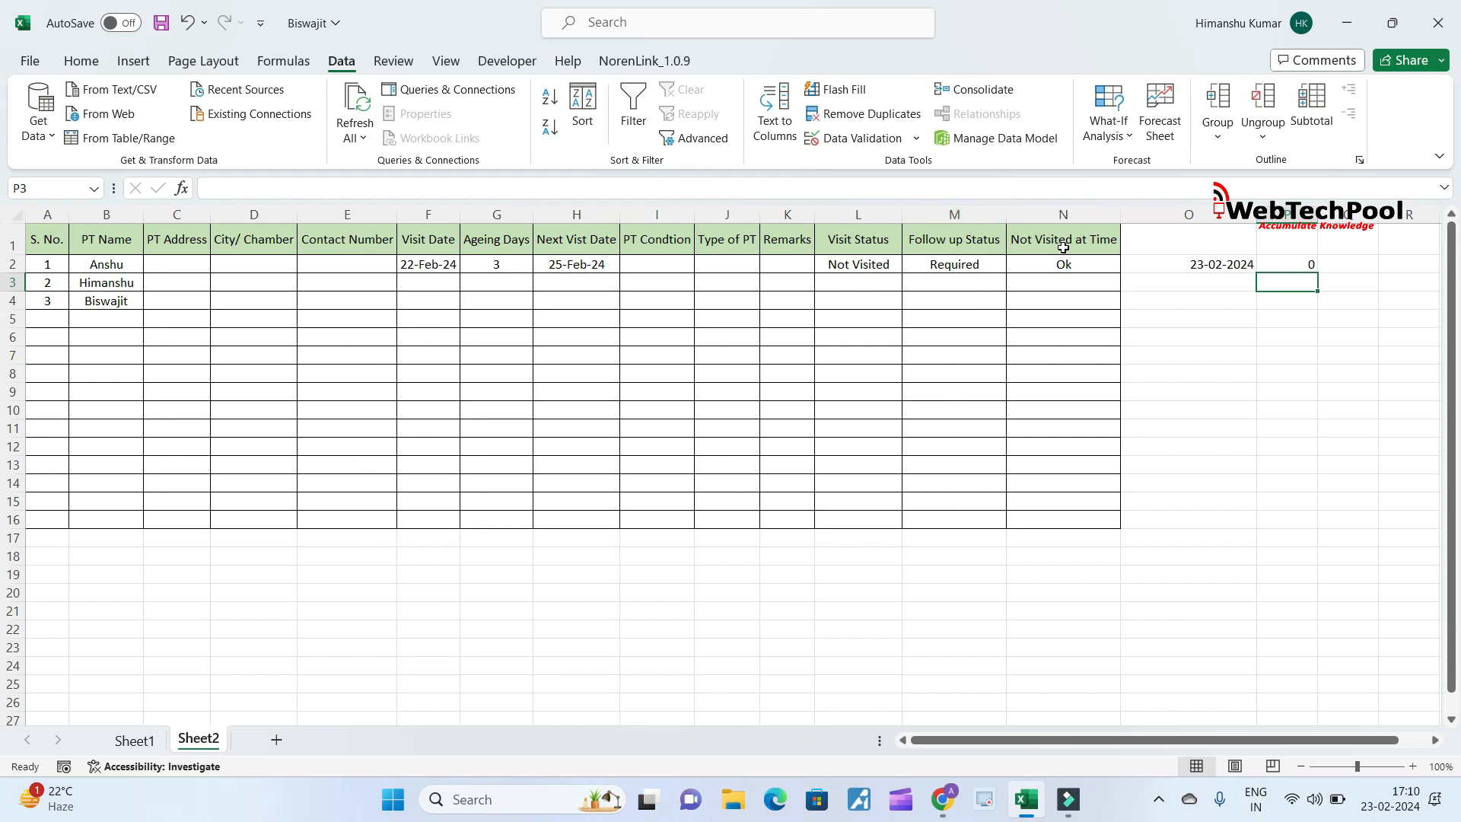
click(1272, 263)
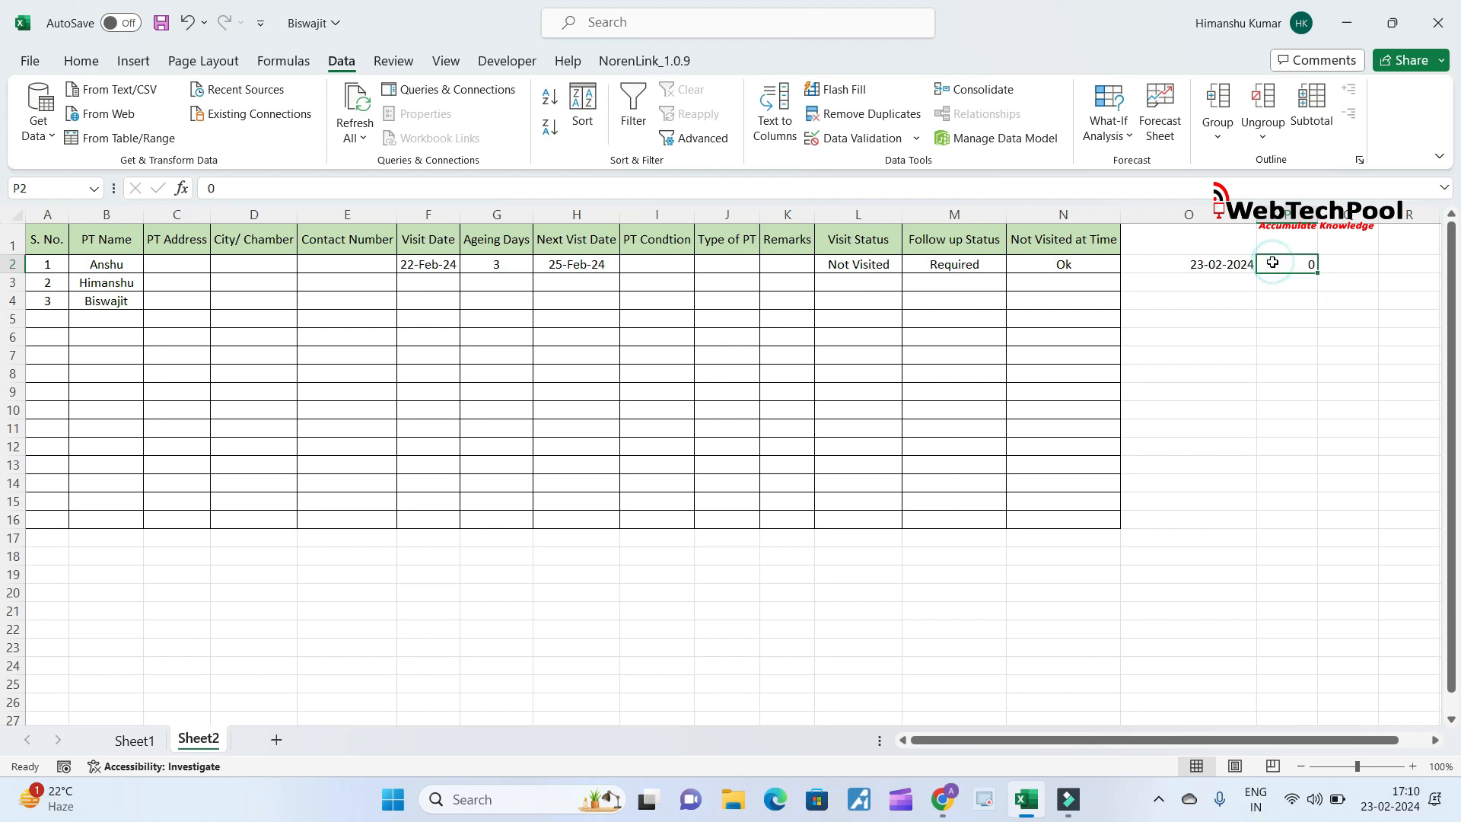
text(1)
key(Return)
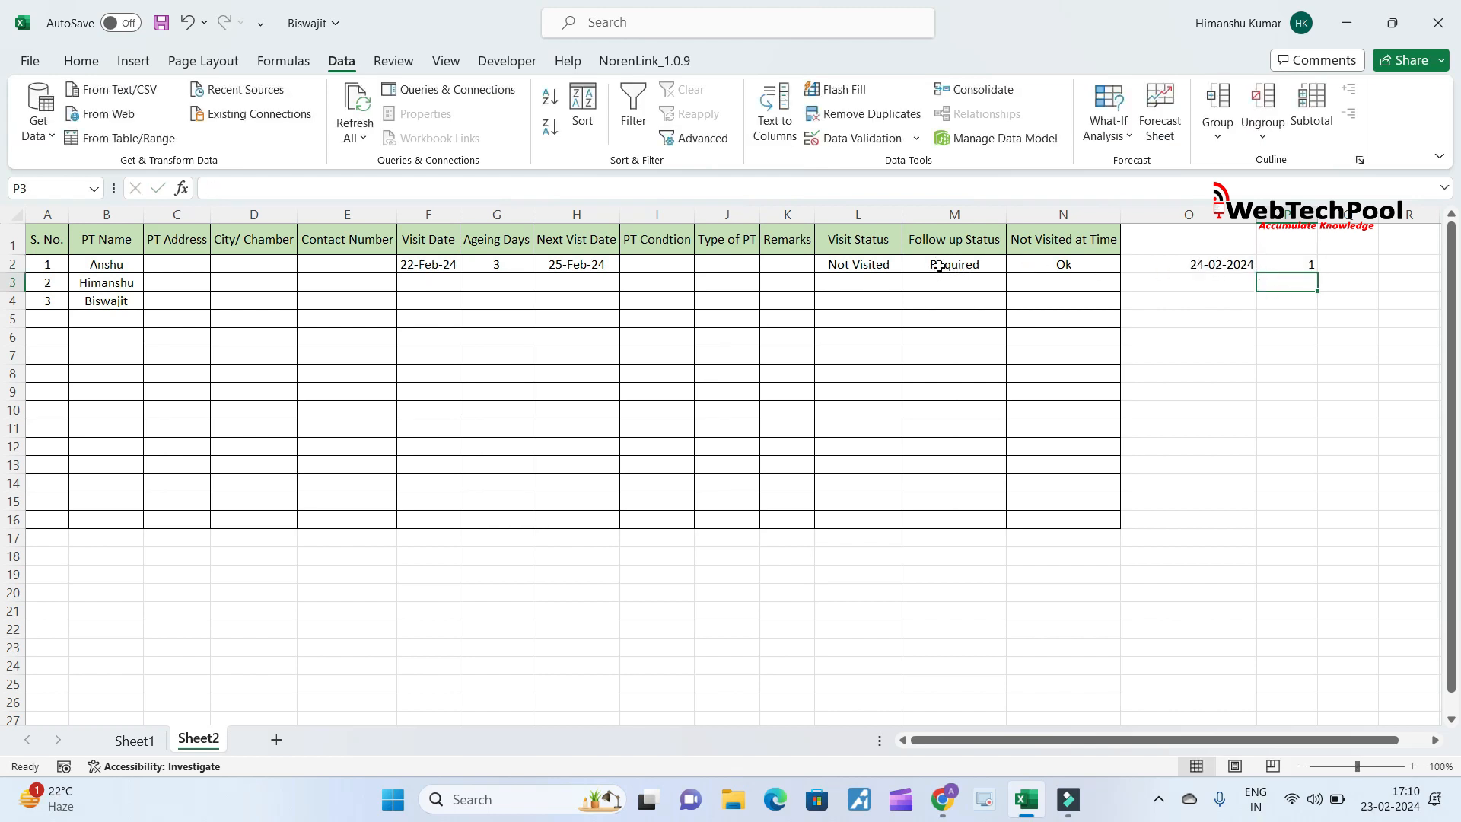
- Switch the first patient's Visit Status in L2 to Visited and back to Not Visited
click(857, 270)
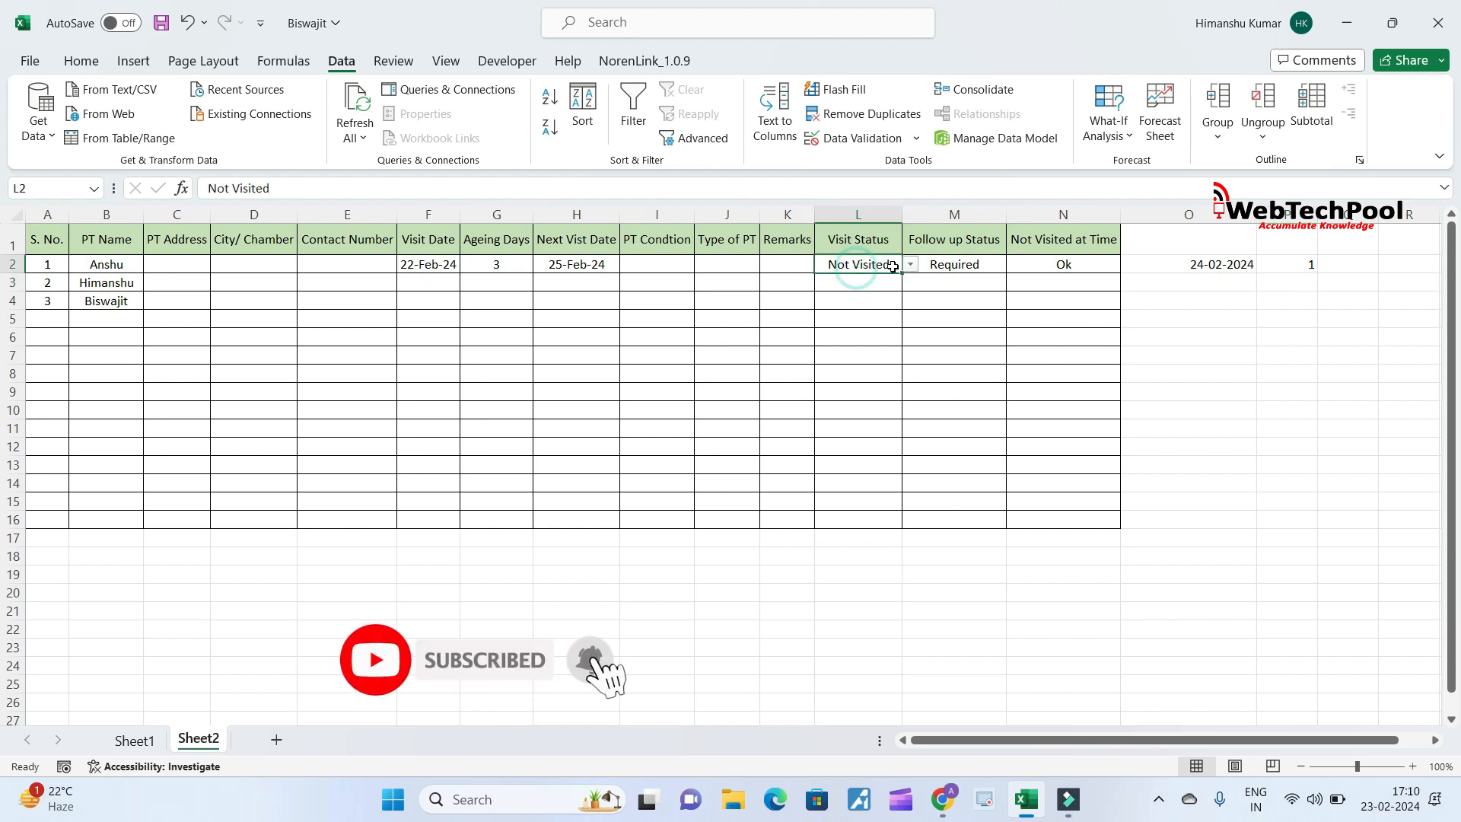
click(909, 264)
click(858, 280)
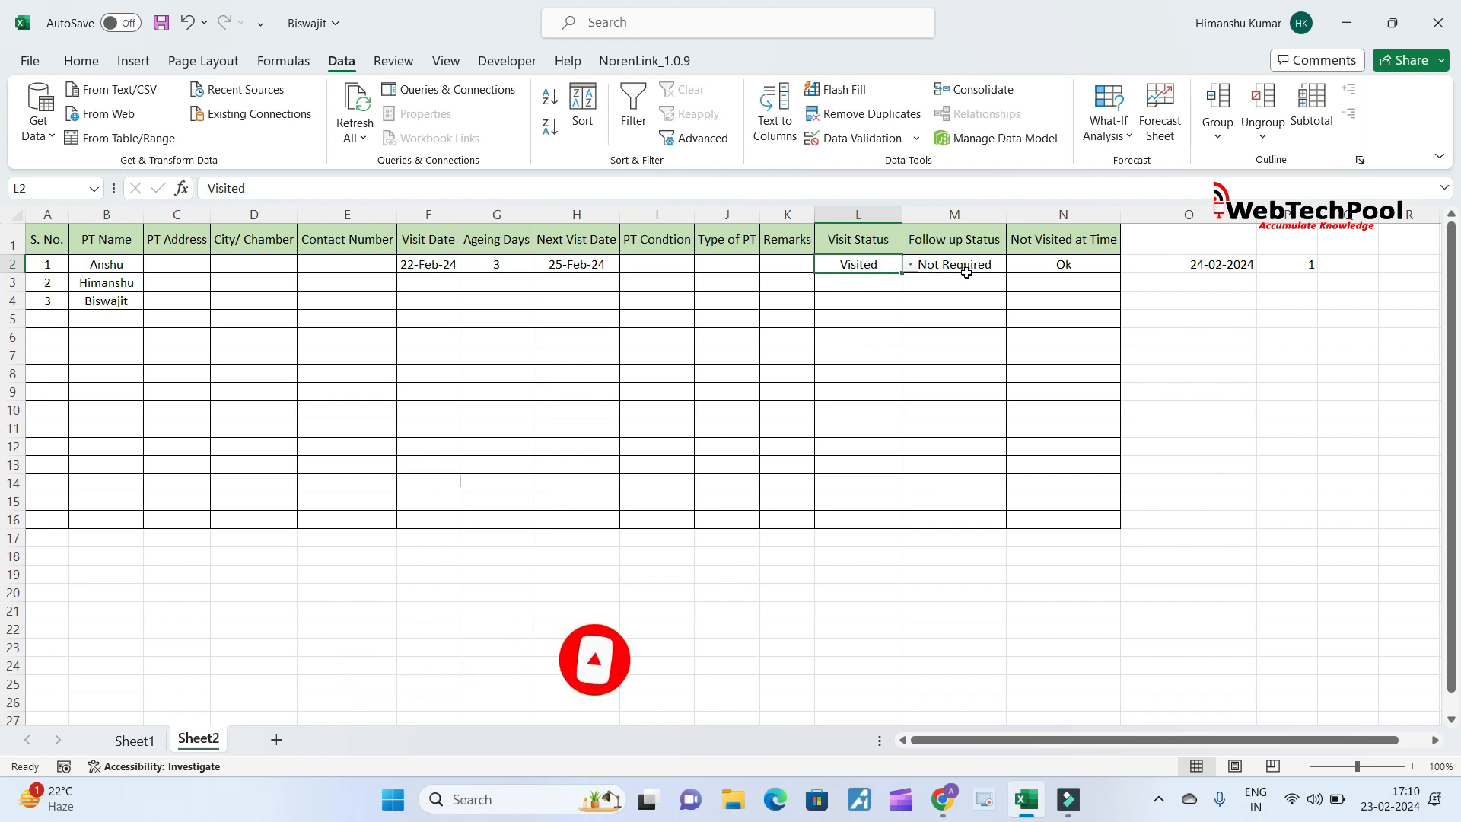
click(957, 298)
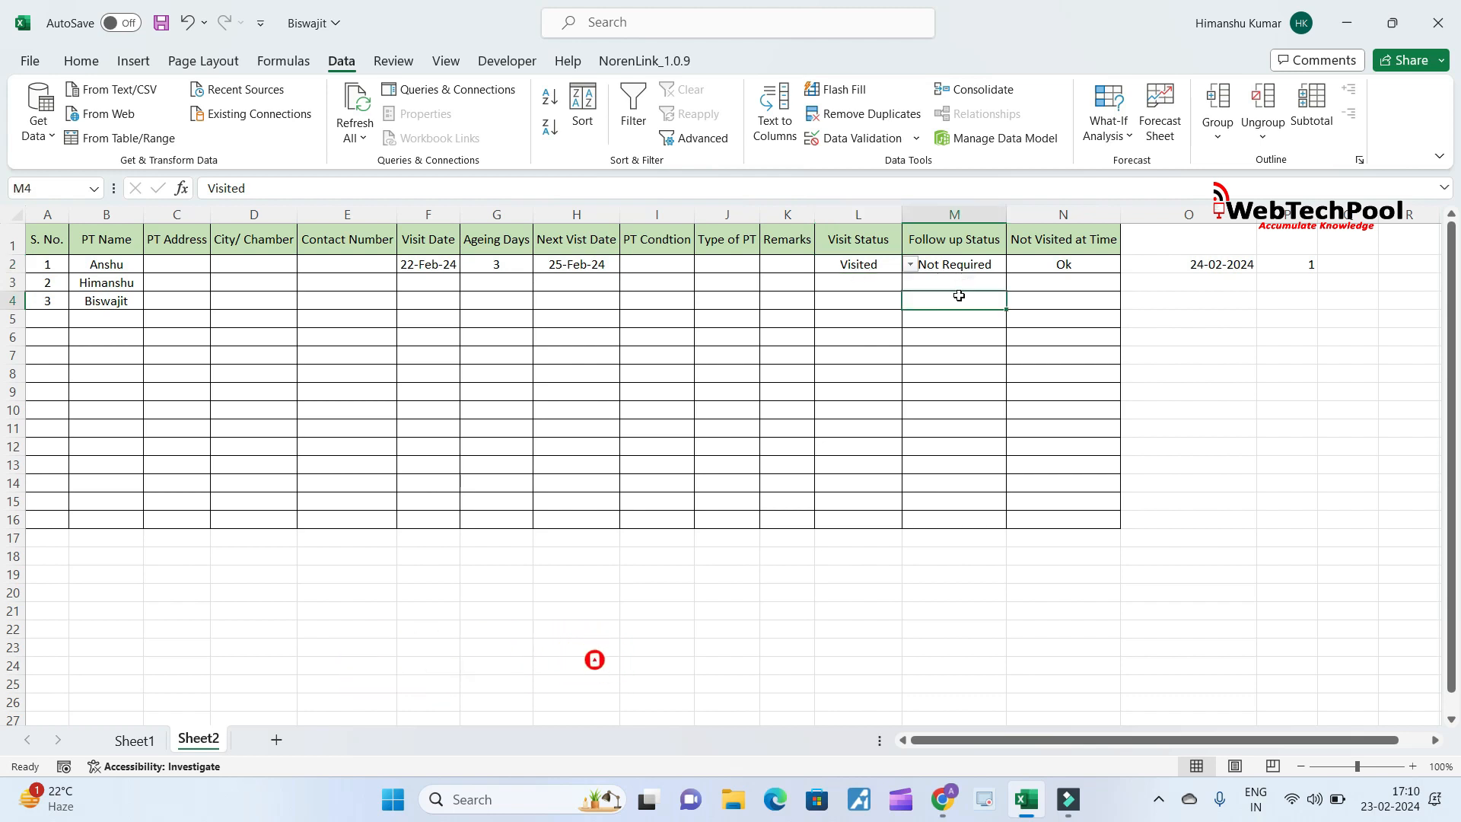
click(874, 267)
click(910, 264)
click(894, 295)
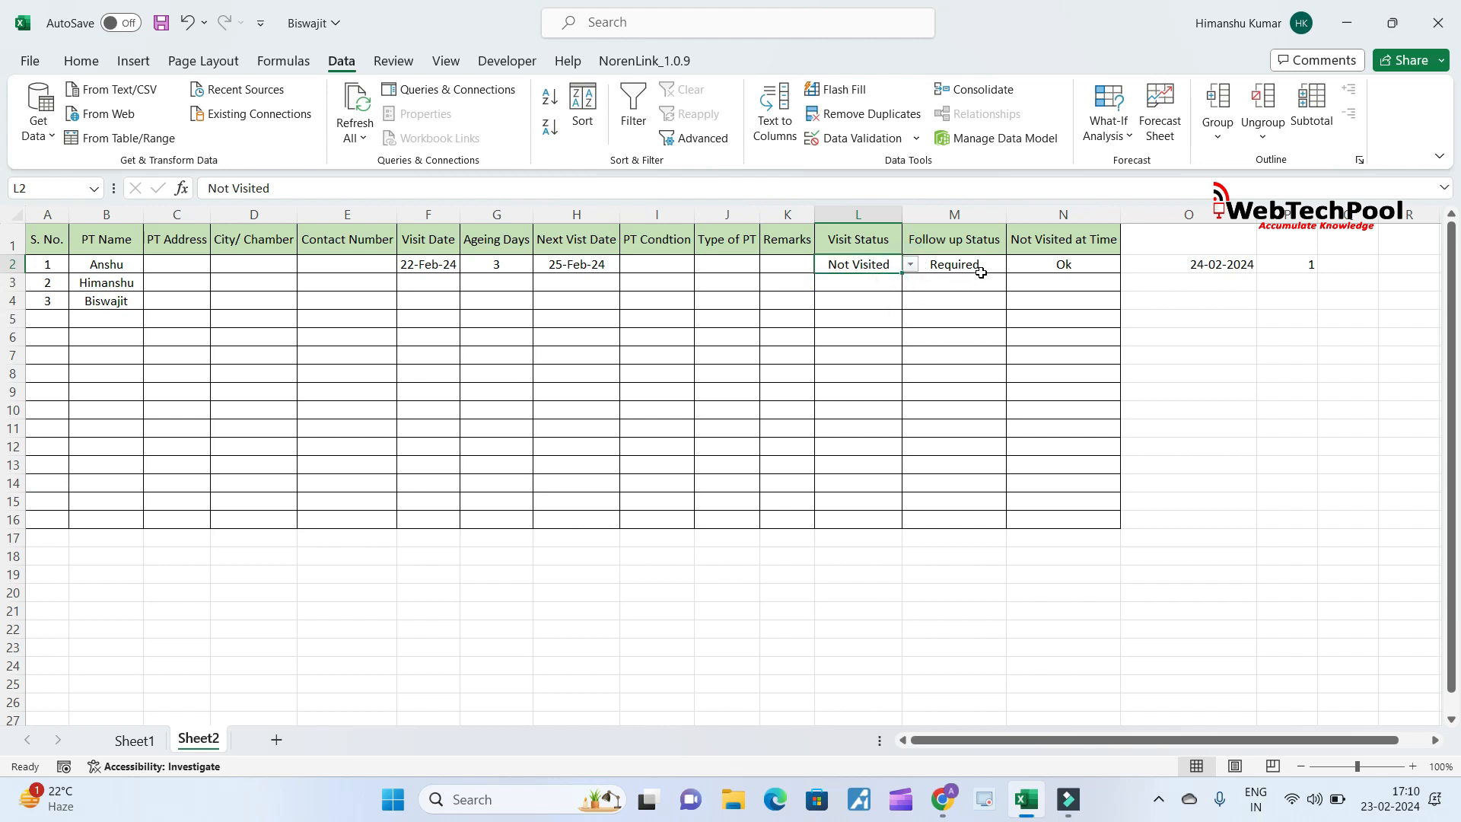
- Set the day offset in cell P2 to 2
click(1305, 266)
text(2)
key(Return)
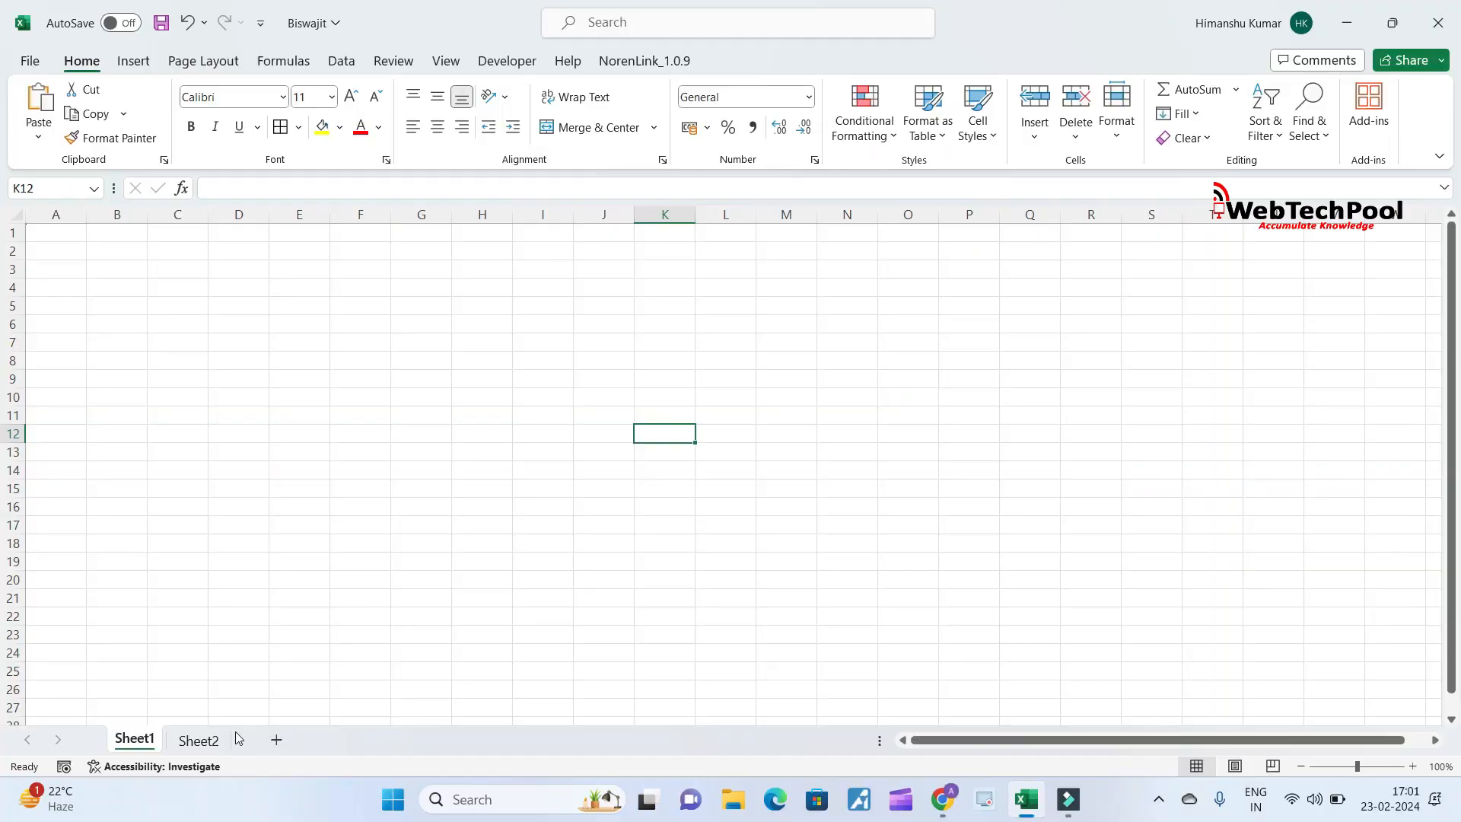
- Open Sheet2 and examine the column headings in row 1, from S. No. to Not Visited at Time
click(199, 738)
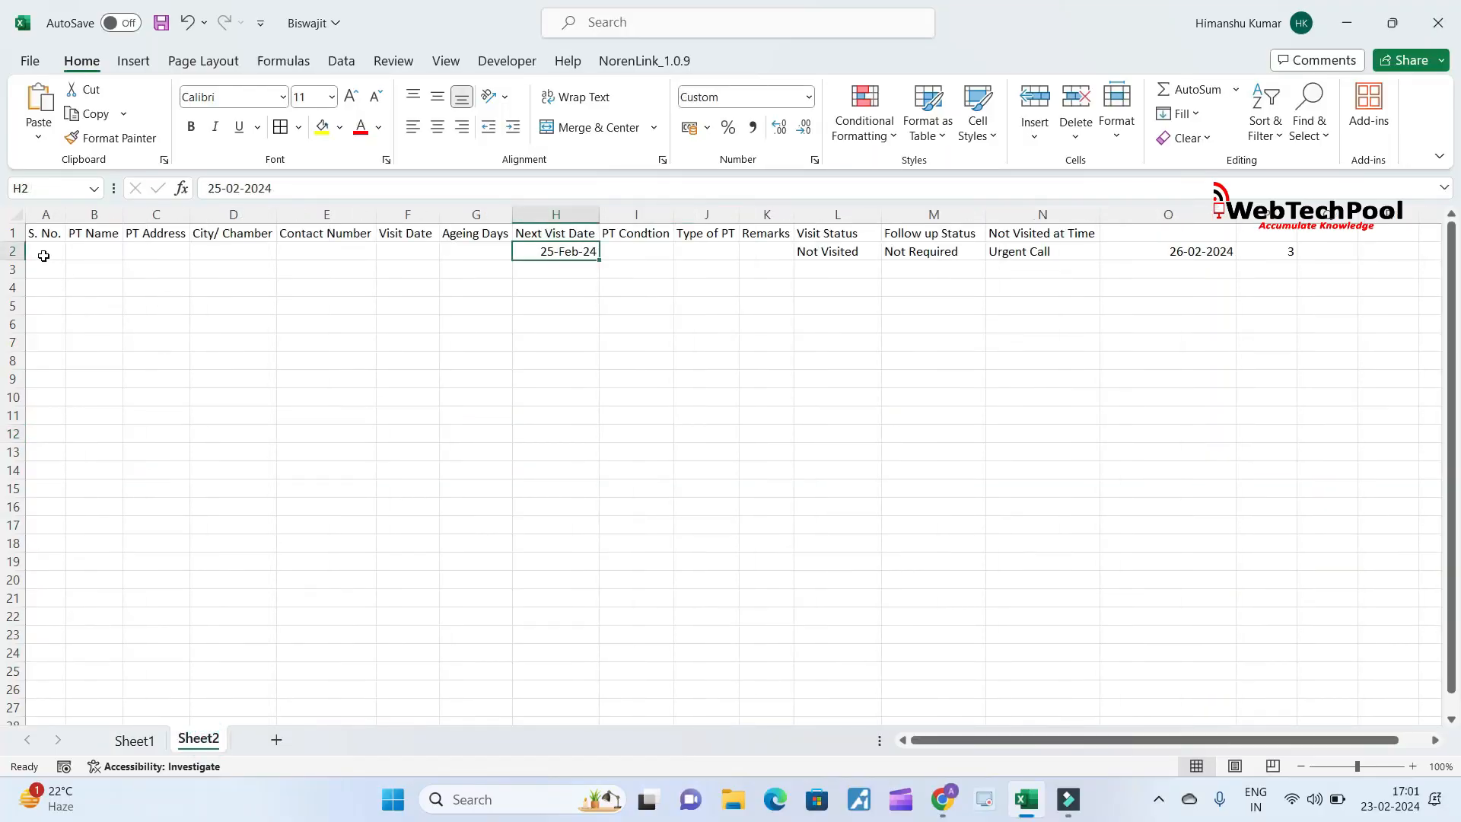
drag(39, 237, 1039, 234)
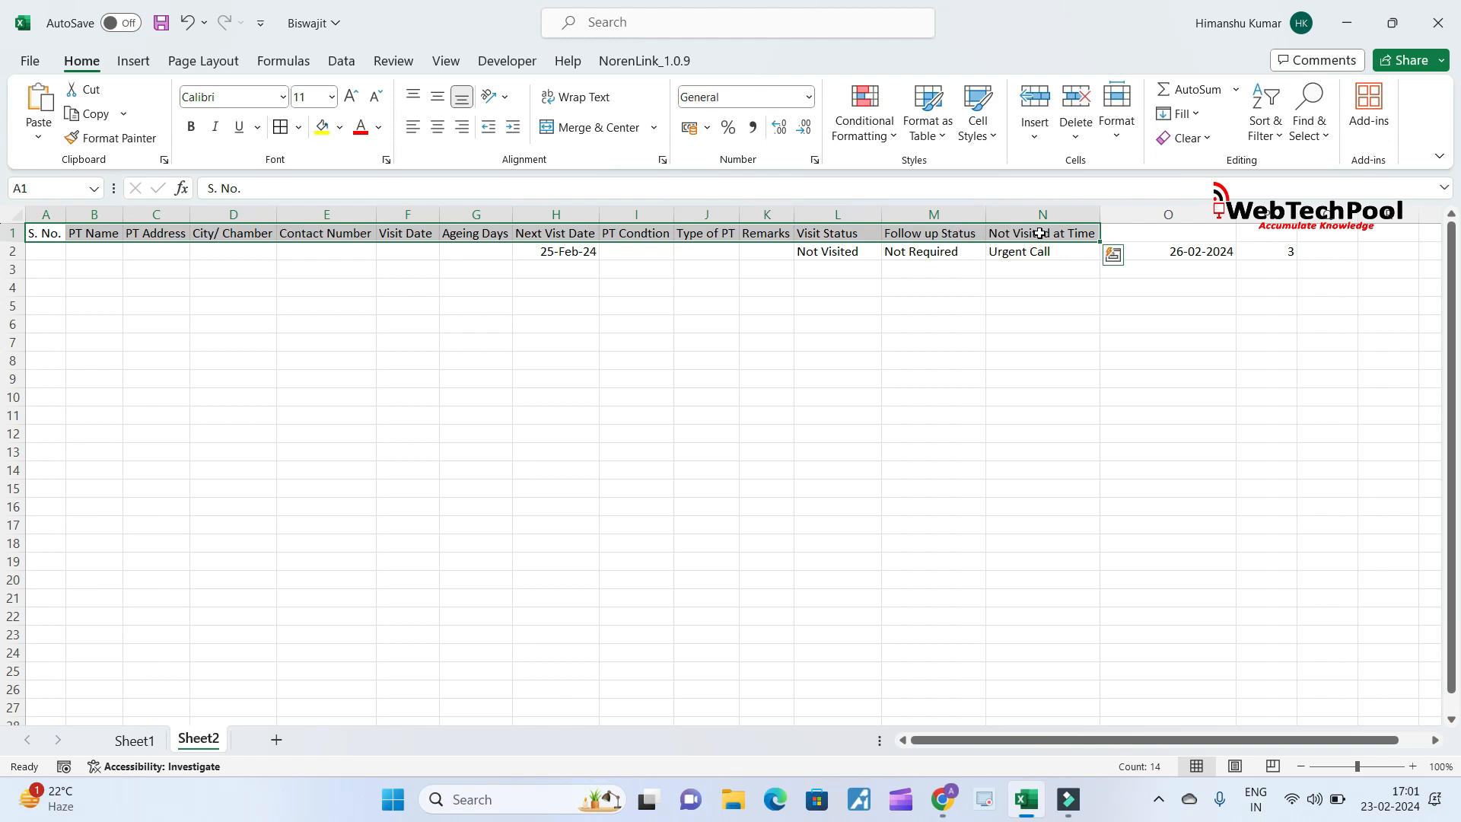
key(ctrl+q)
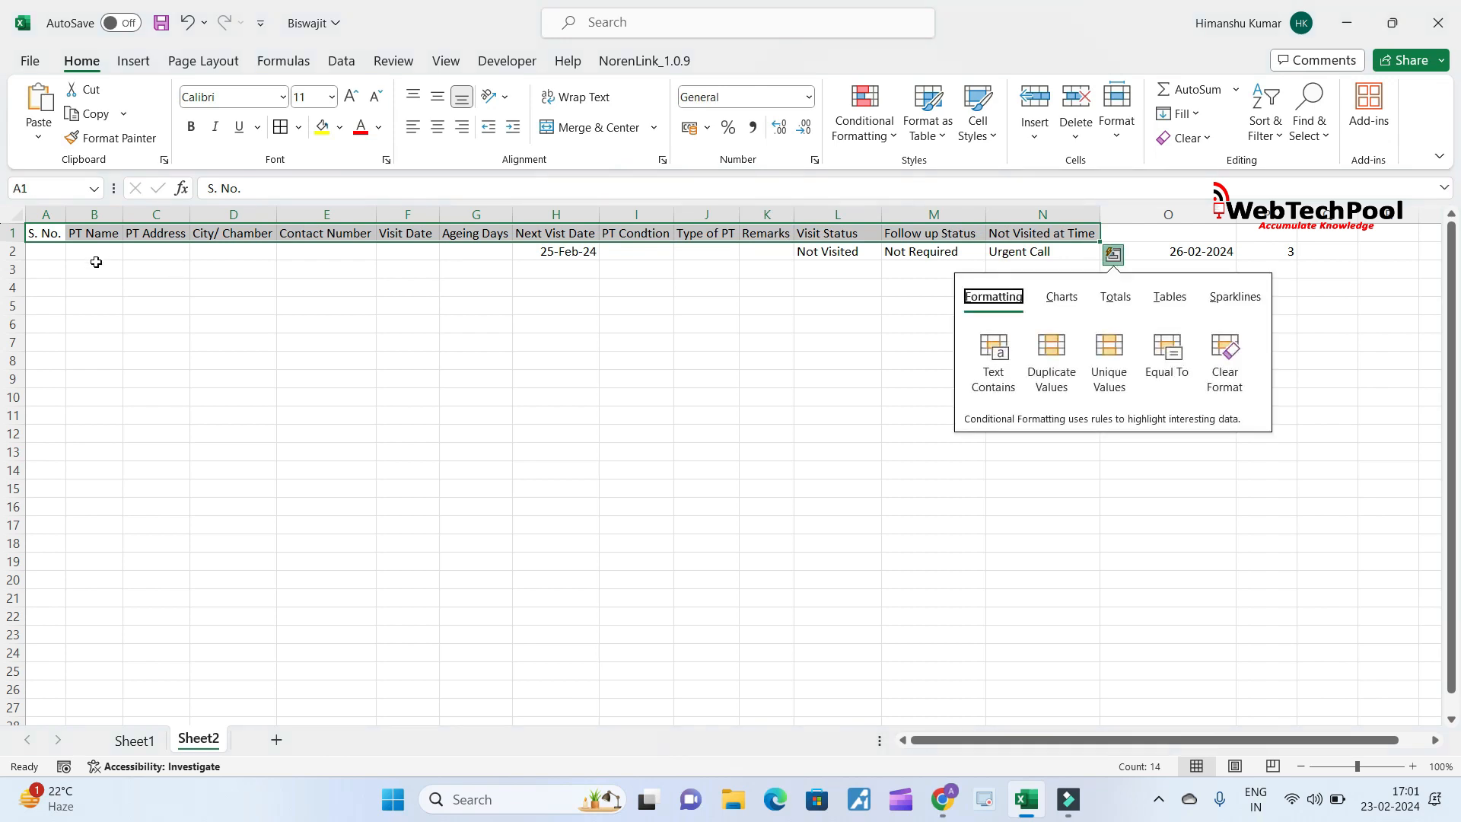
click(185, 318)
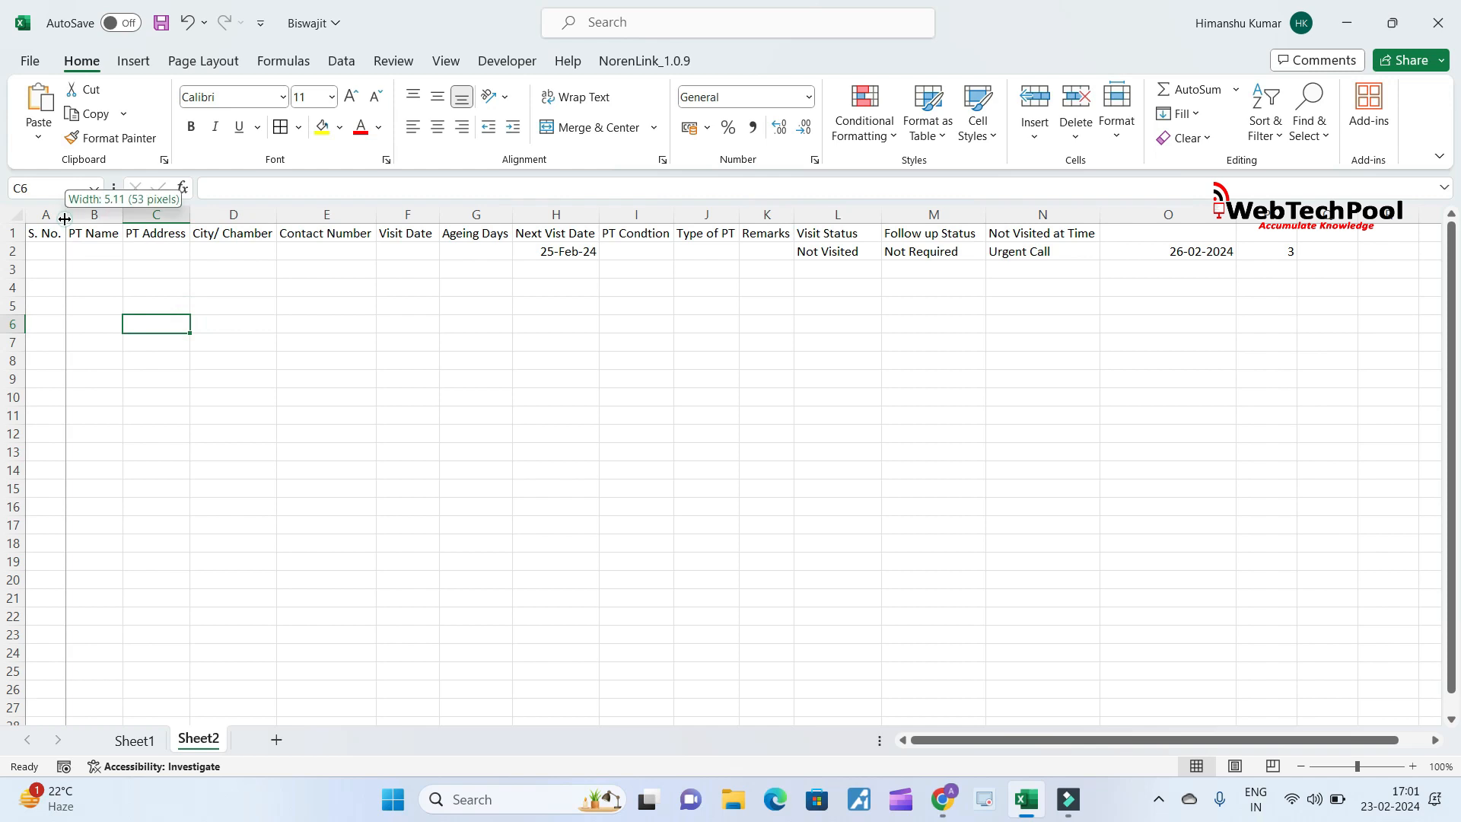
click(105, 237)
click(170, 236)
click(232, 235)
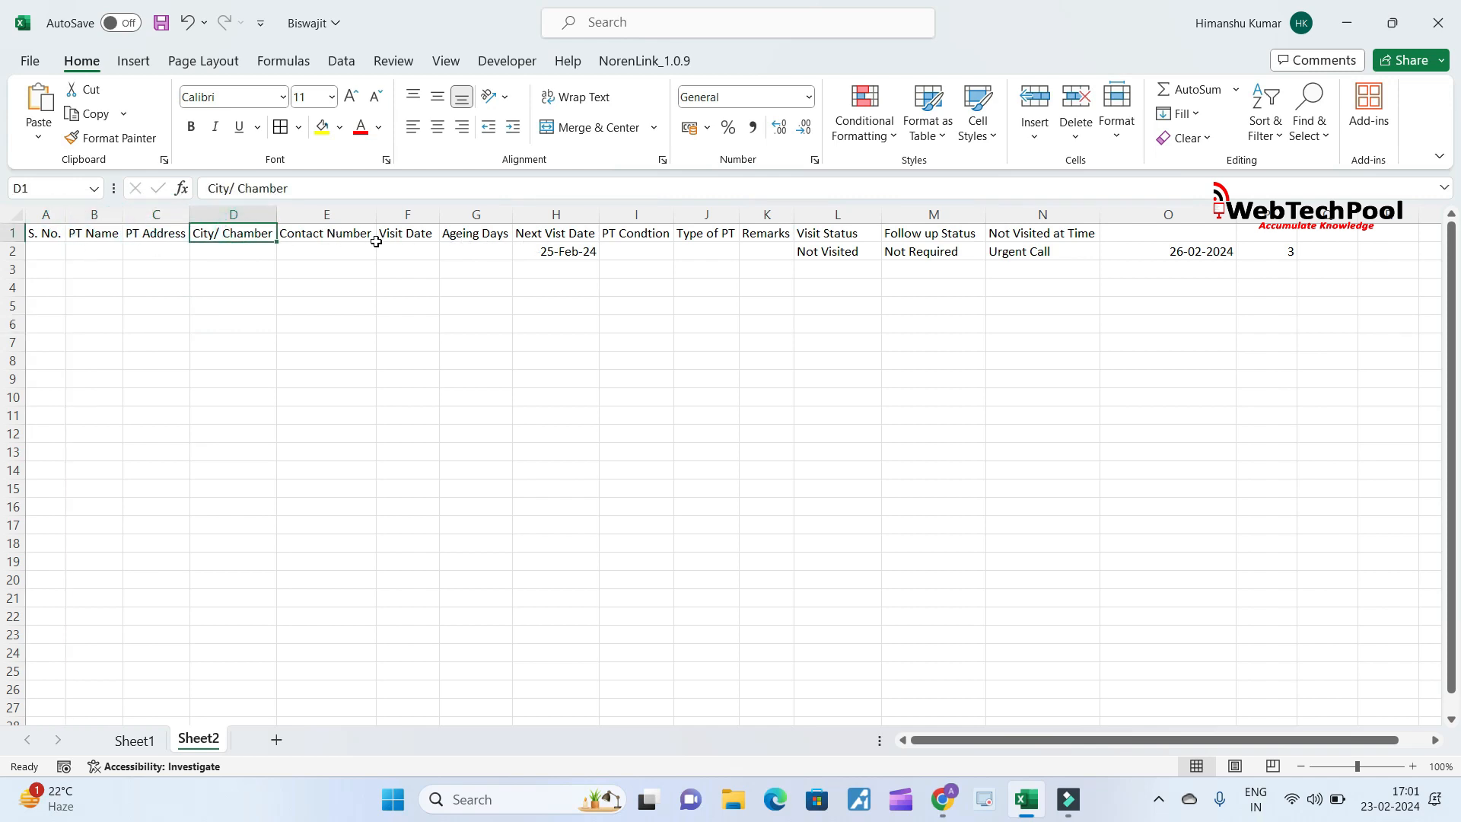
click(449, 237)
click(558, 235)
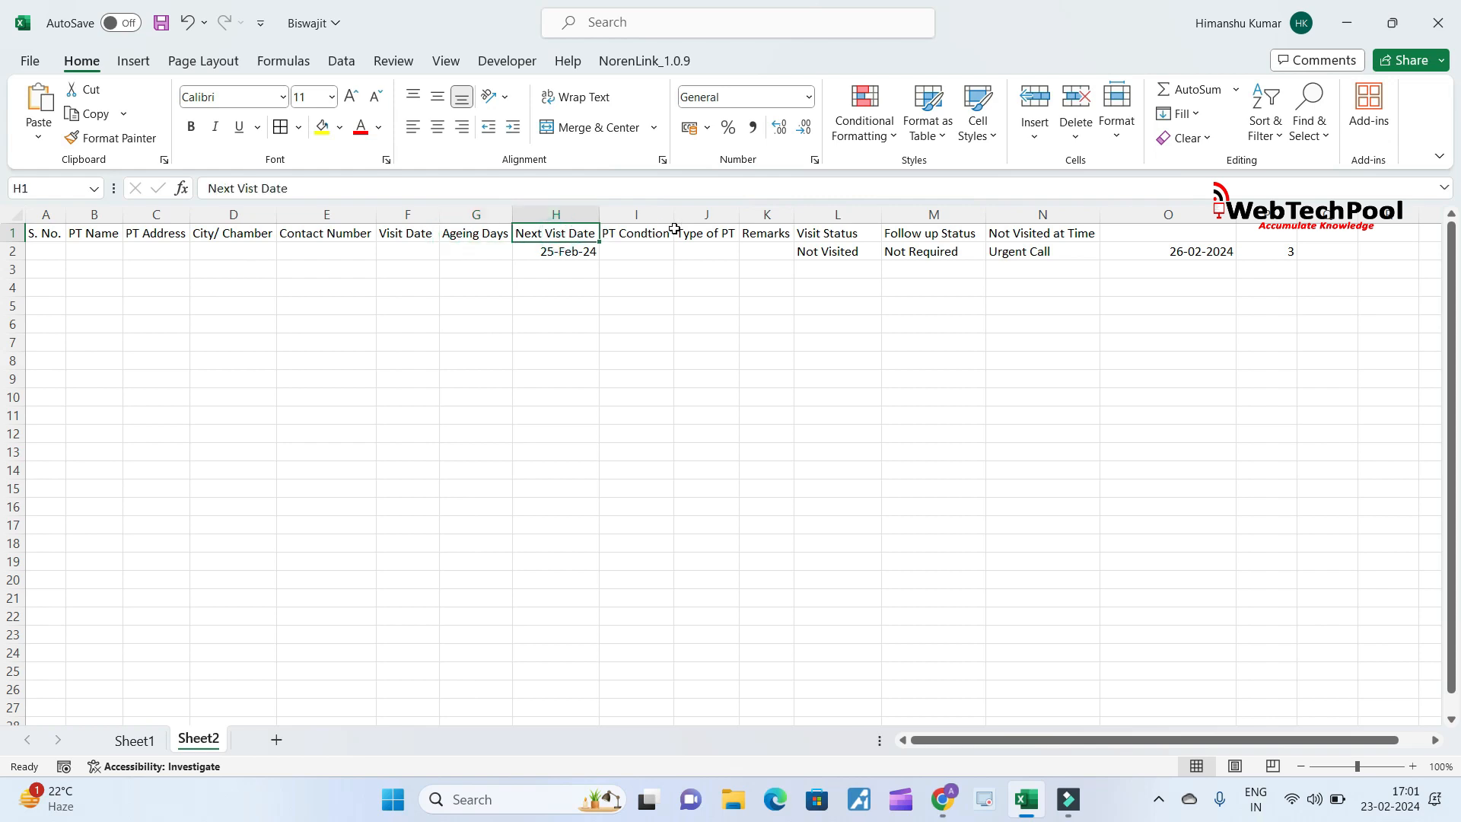
- Fill the header cells A1:N1 with a light green theme colour
drag(48, 233, 1020, 215)
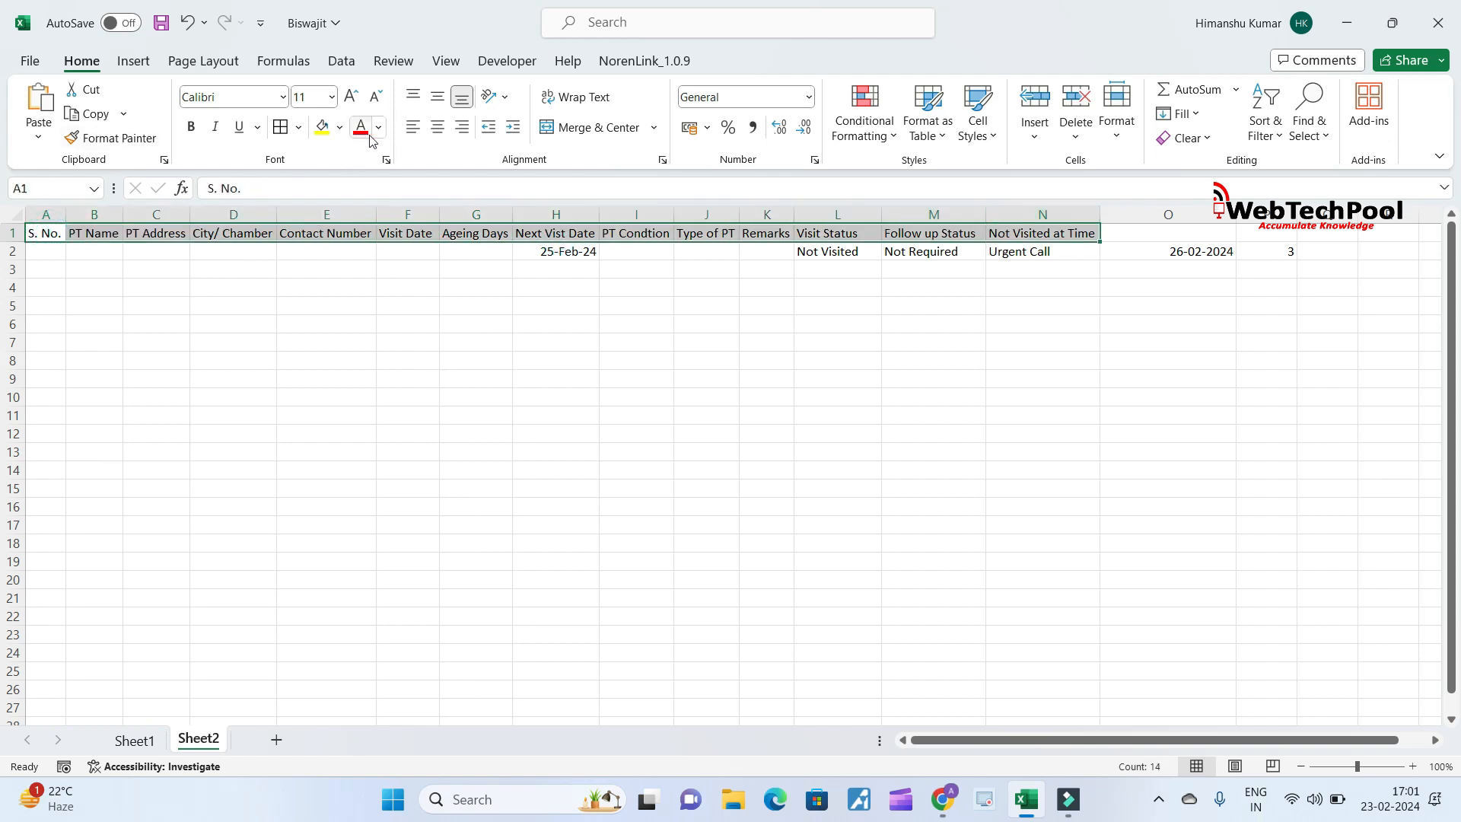
click(339, 127)
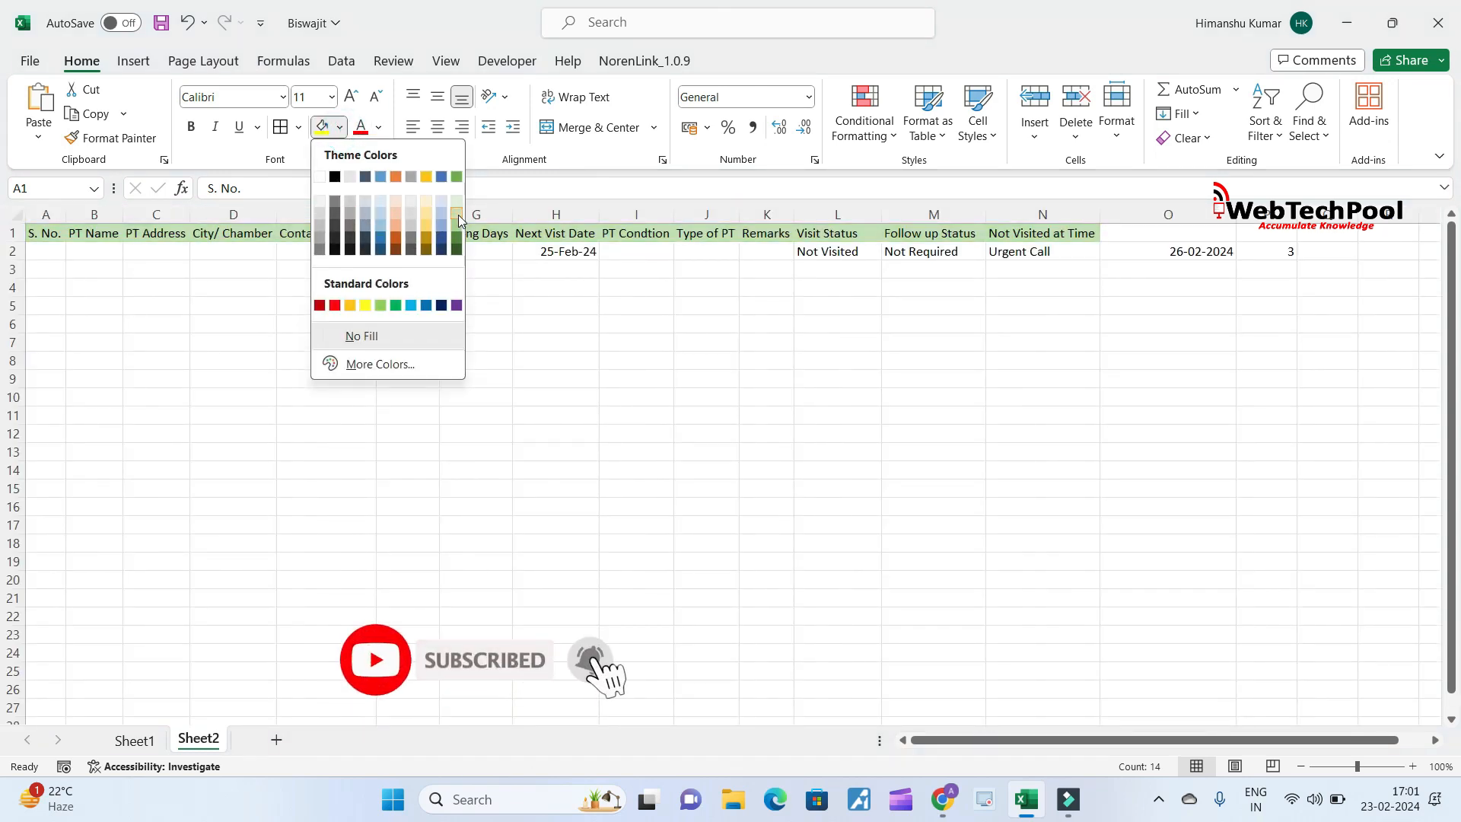
click(452, 359)
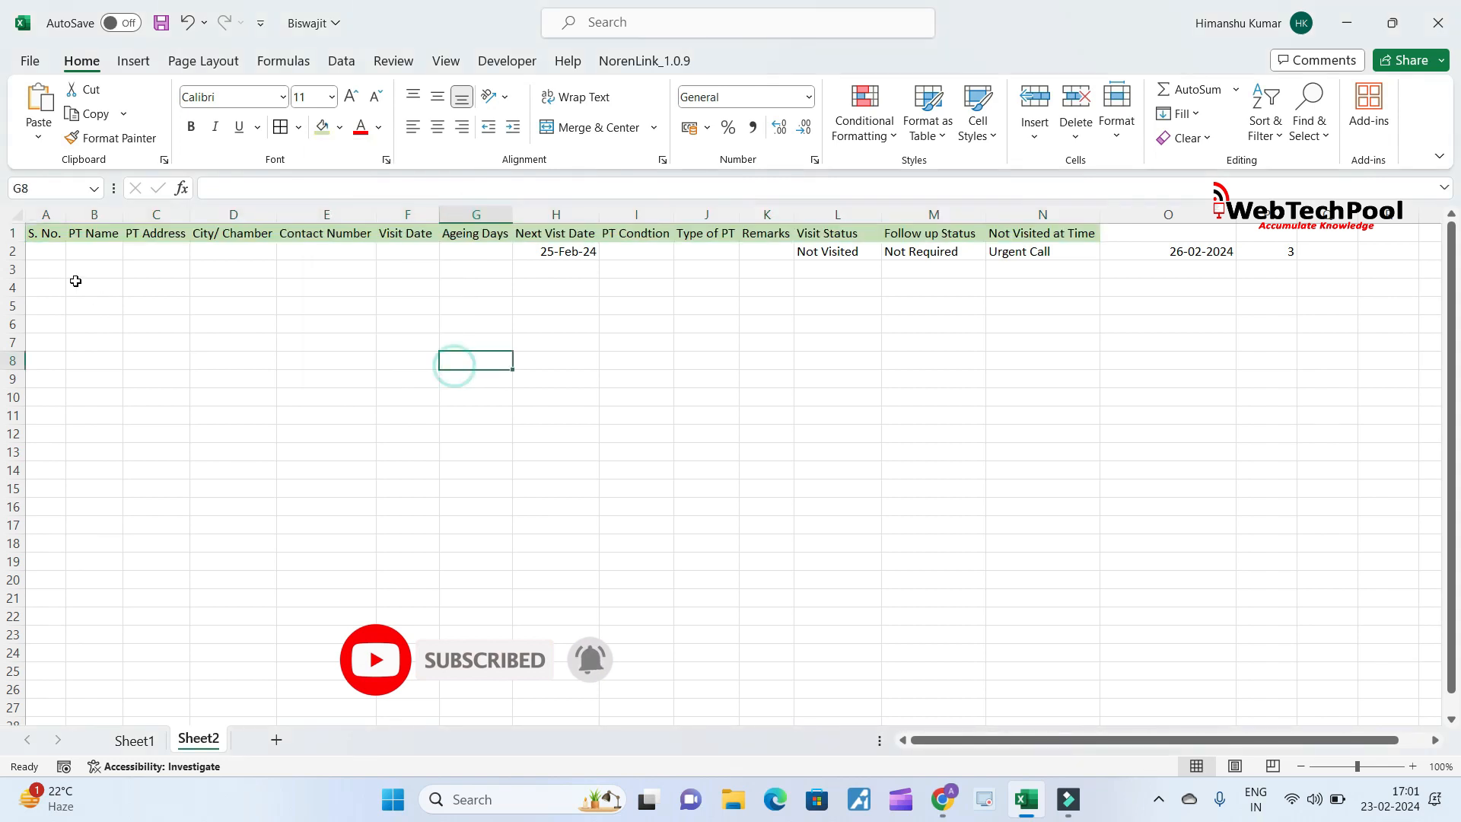
- Increase the height of header row 1 and centre its headings vertically and horizontally
drag(23, 242, 1065, 245)
click(111, 335)
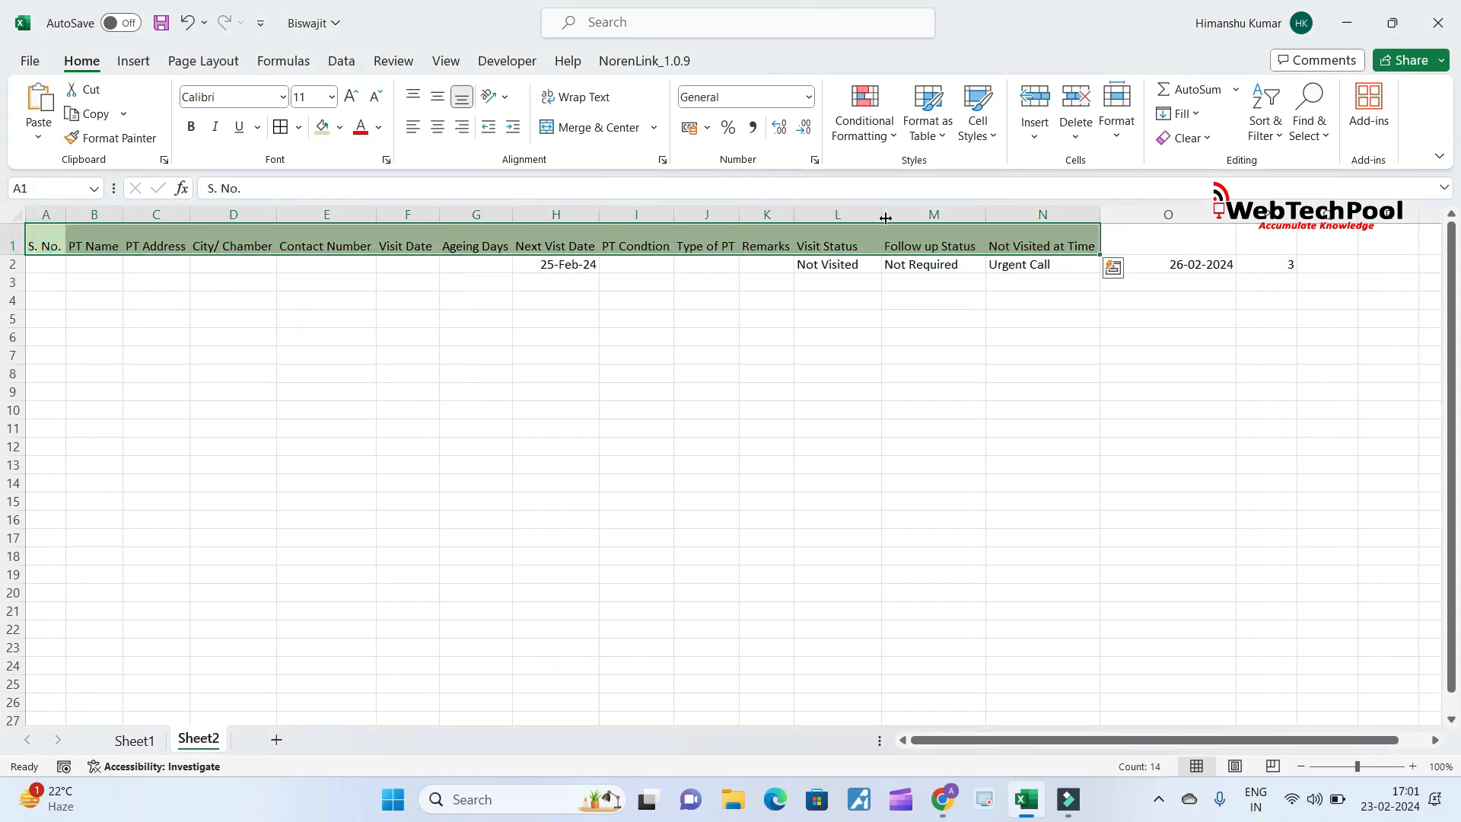
click(438, 97)
click(437, 127)
click(443, 340)
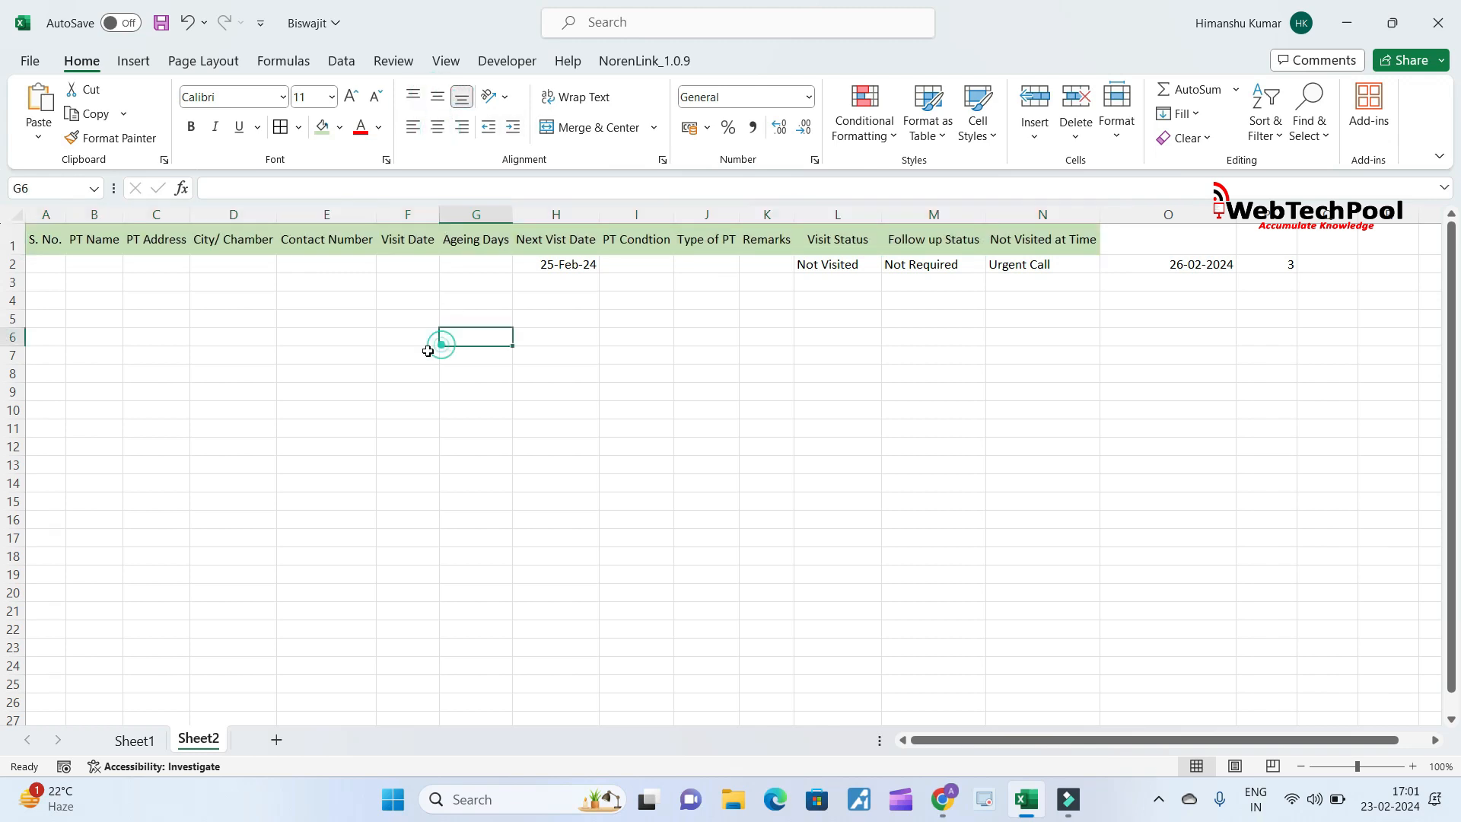
- Apply all borders to the header cells A1:N1 and widen the PT Name column
drag(47, 240, 1066, 238)
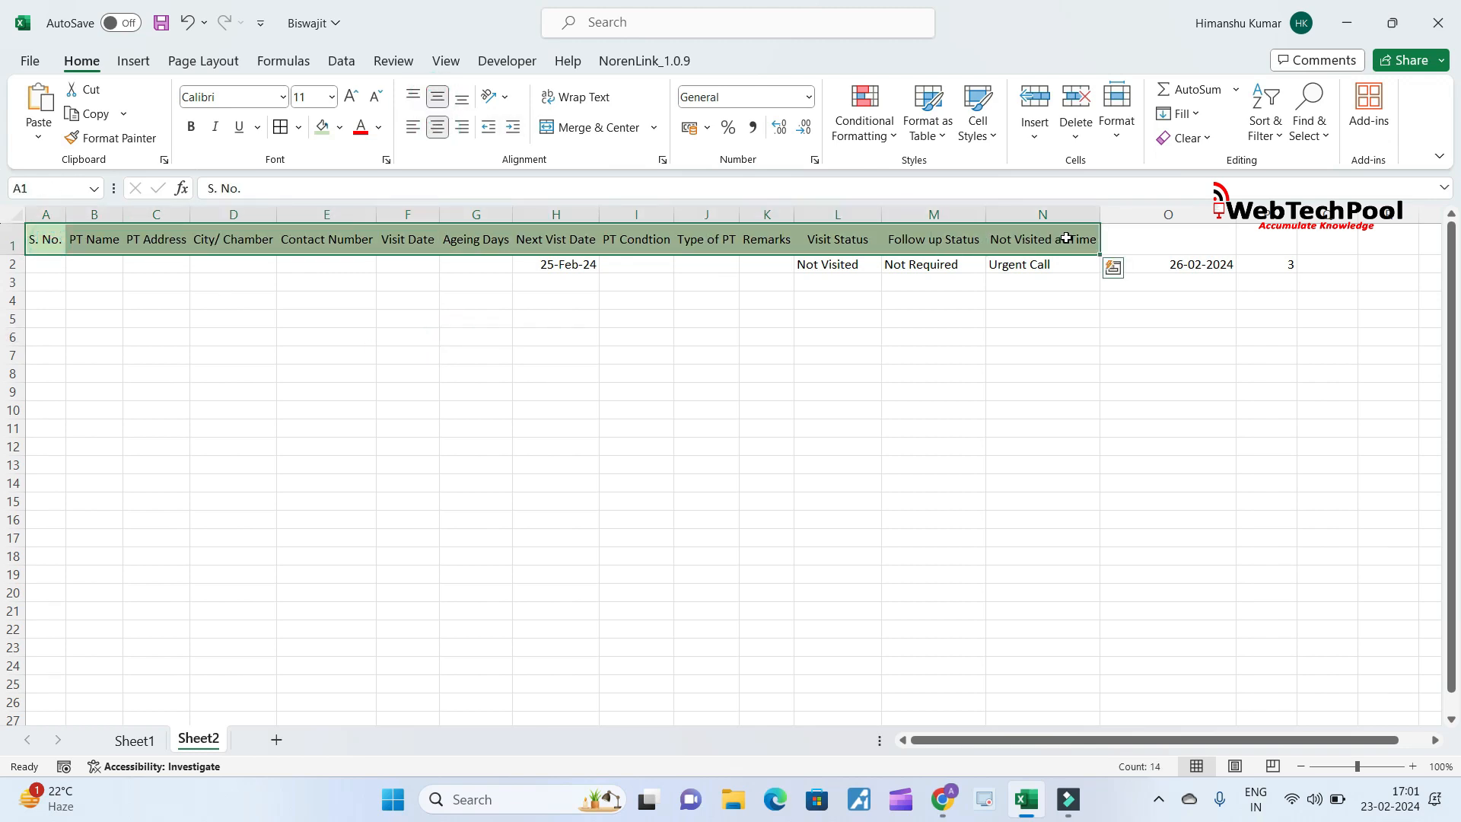
key(alt)
key(h)
key(b)
key(a)
drag(66, 221, 144, 214)
click(117, 317)
- Enter the automatic serial number formula =IF(B2="","",ROW()-1) in cell A2
click(61, 264)
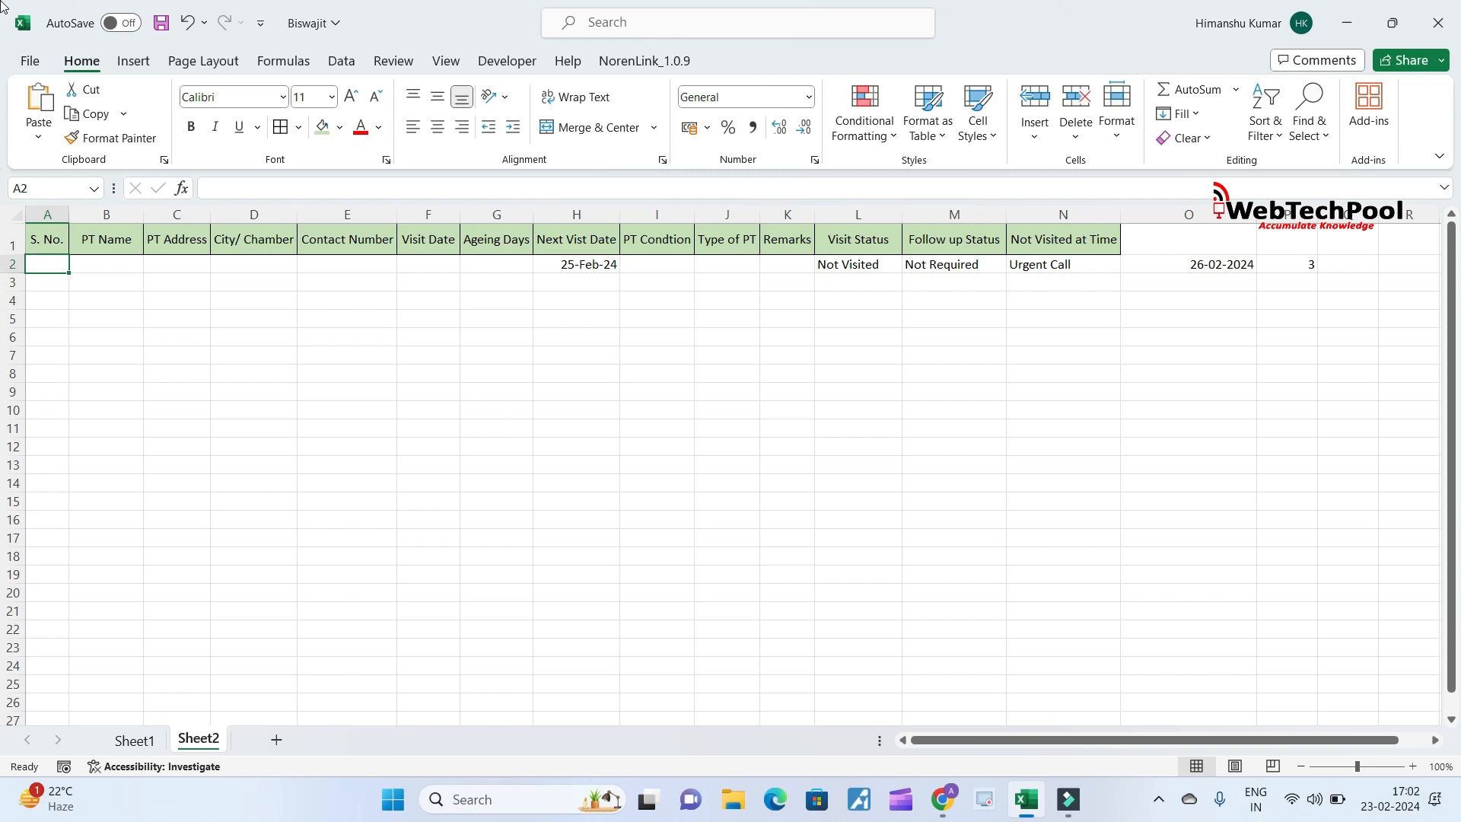
text(=IF()
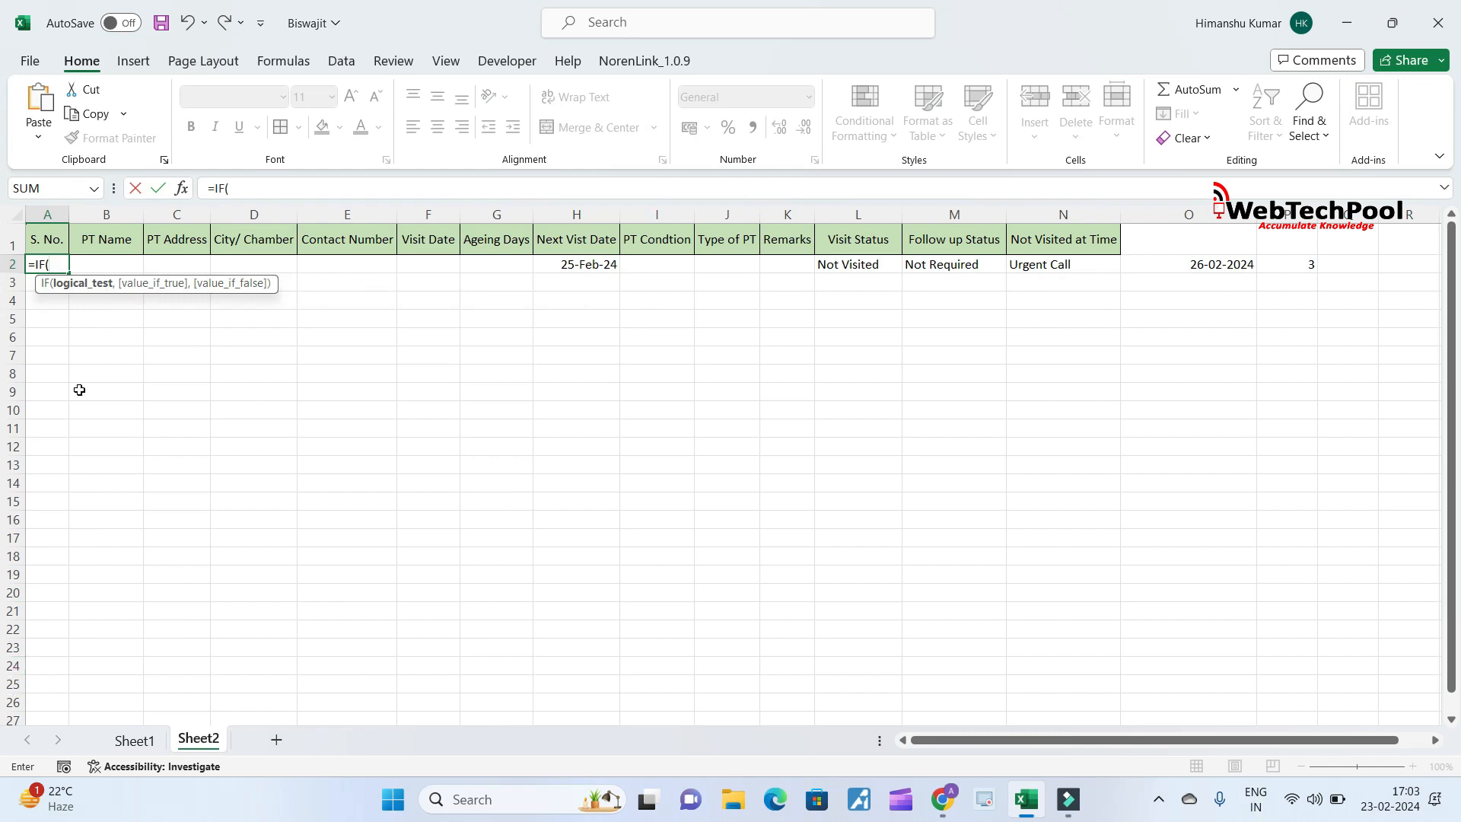
click(102, 256)
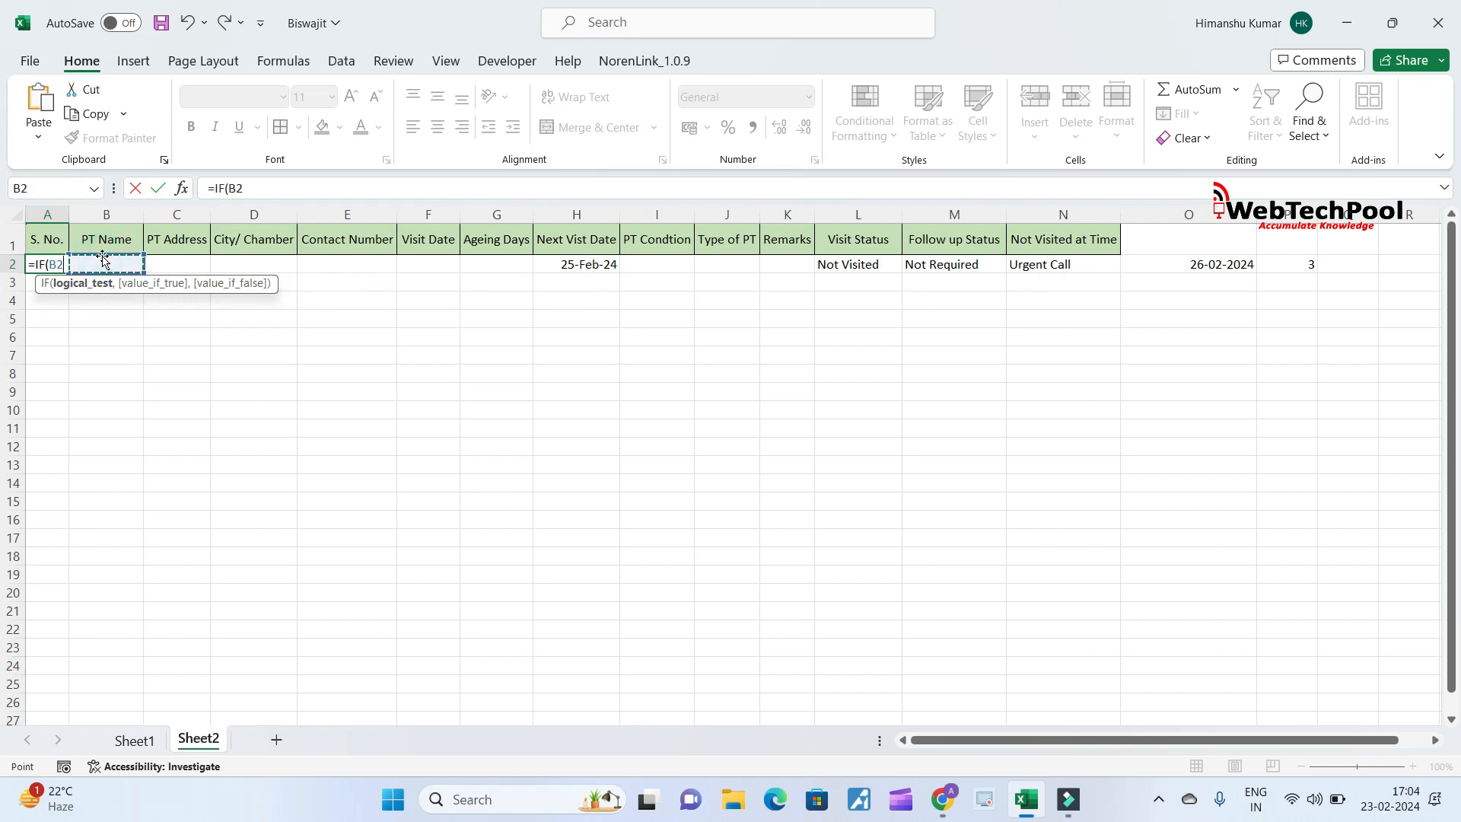
text(,)
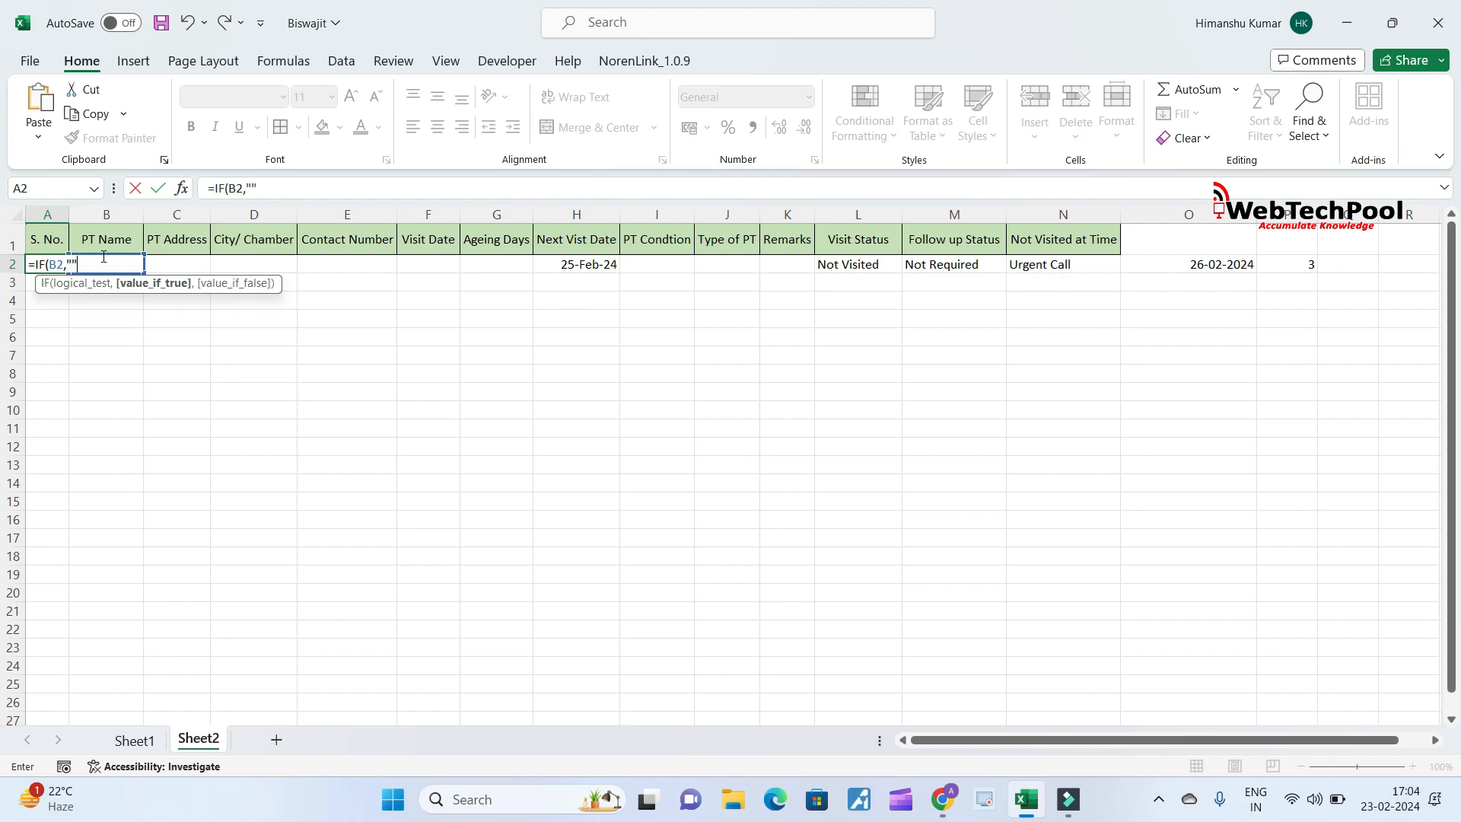
text("",)
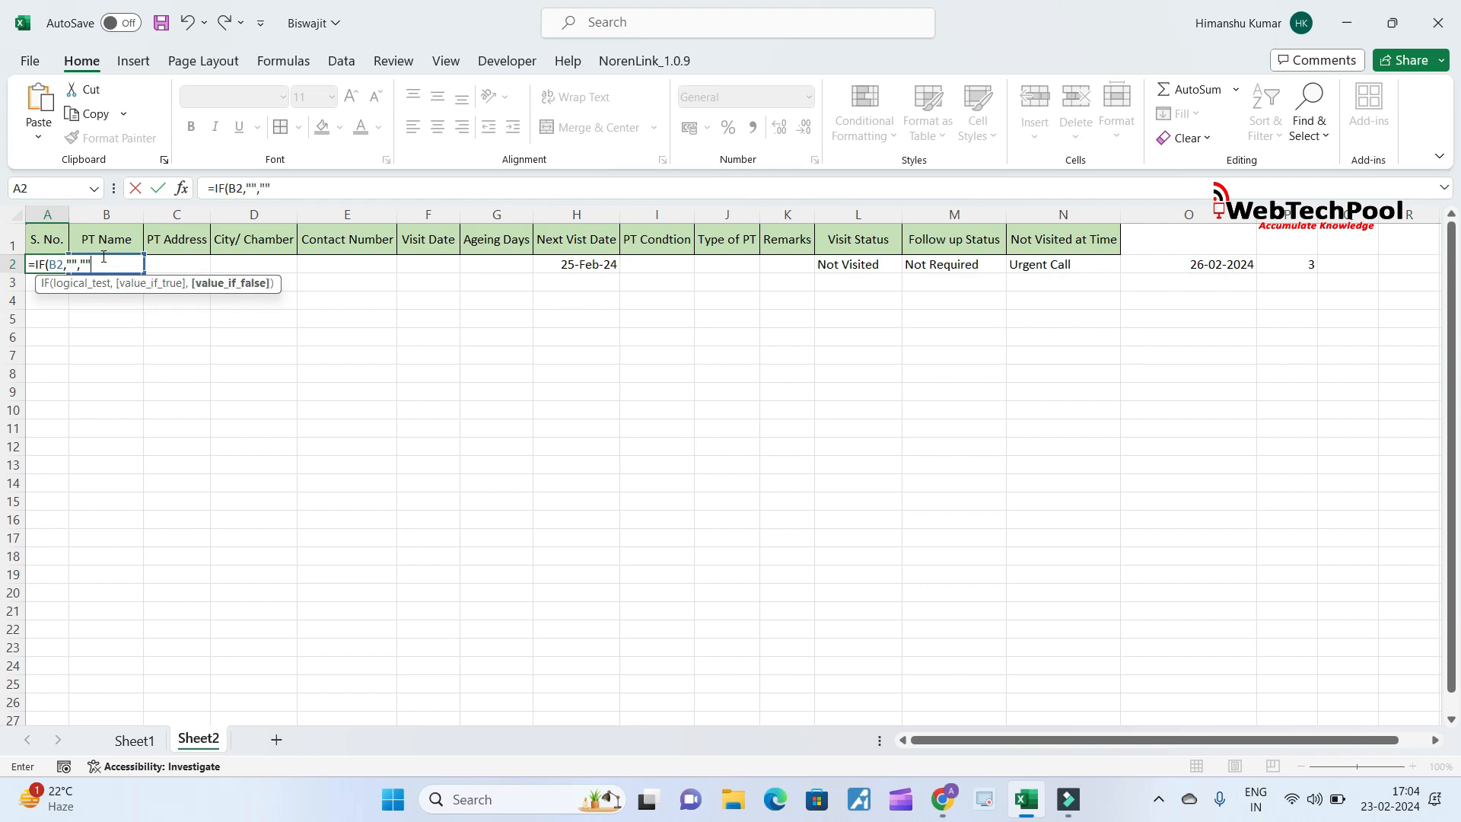
text("",Row)
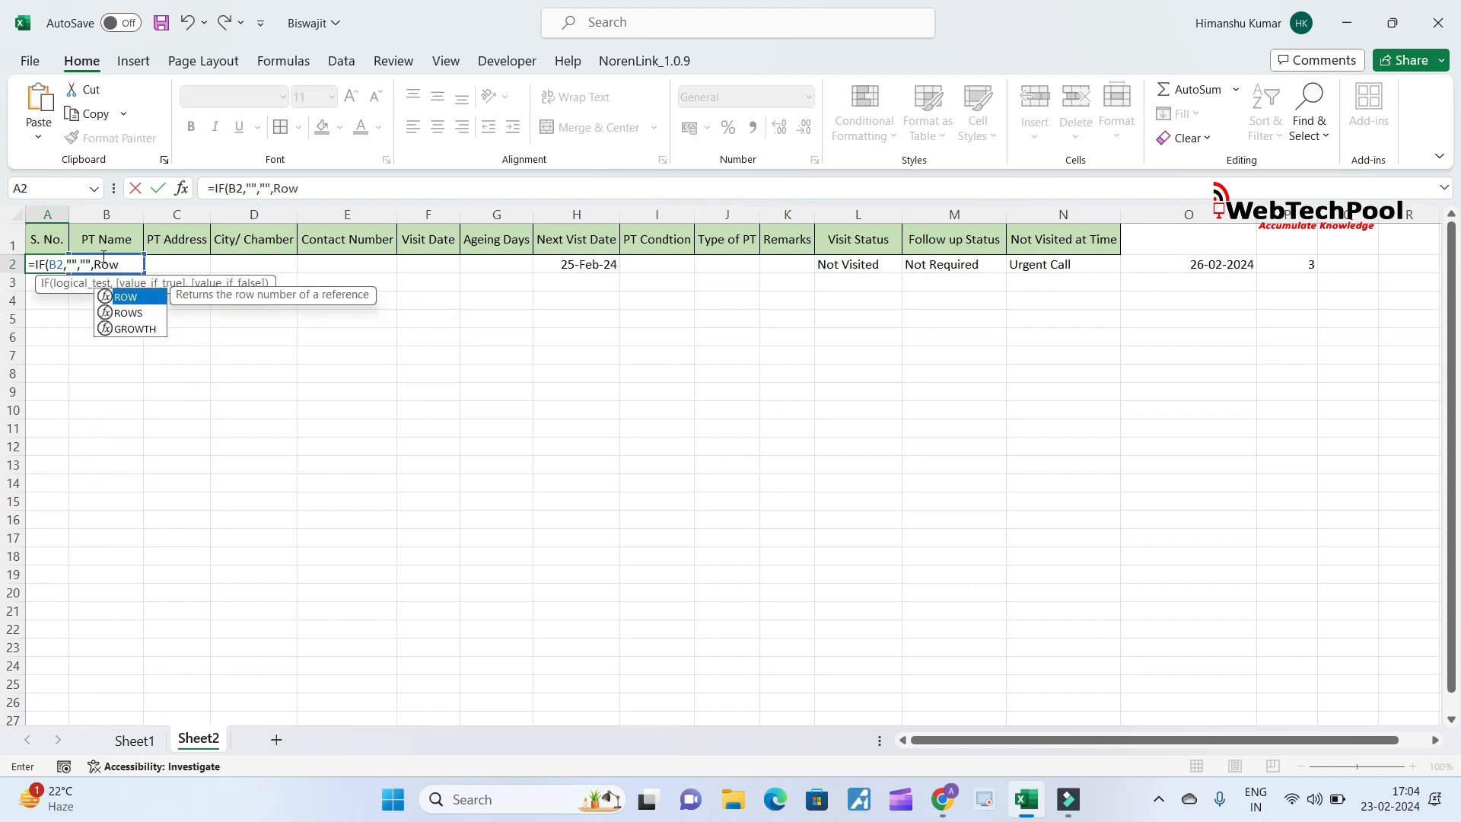
text(()-1)
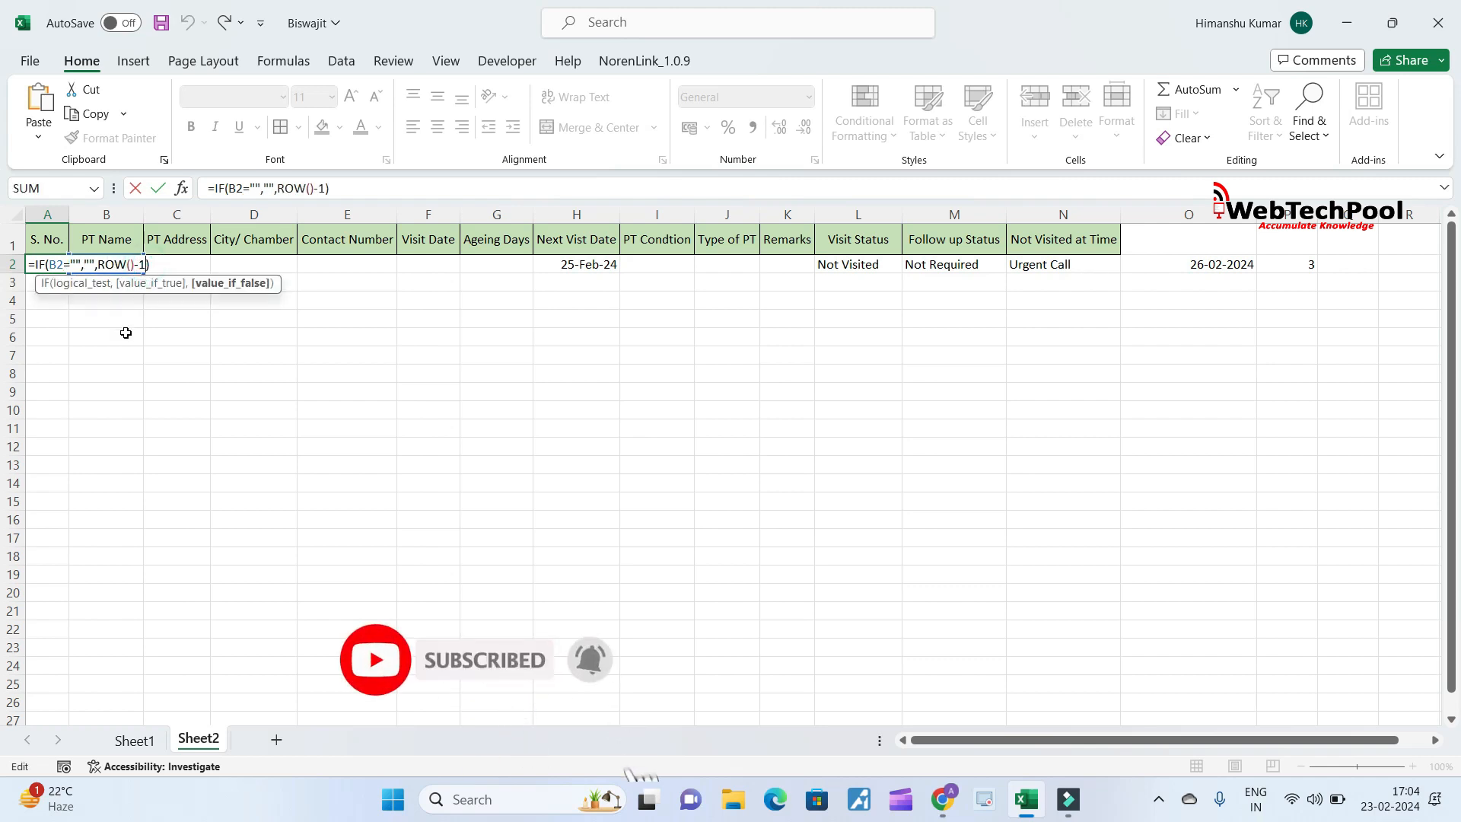
key(Right)
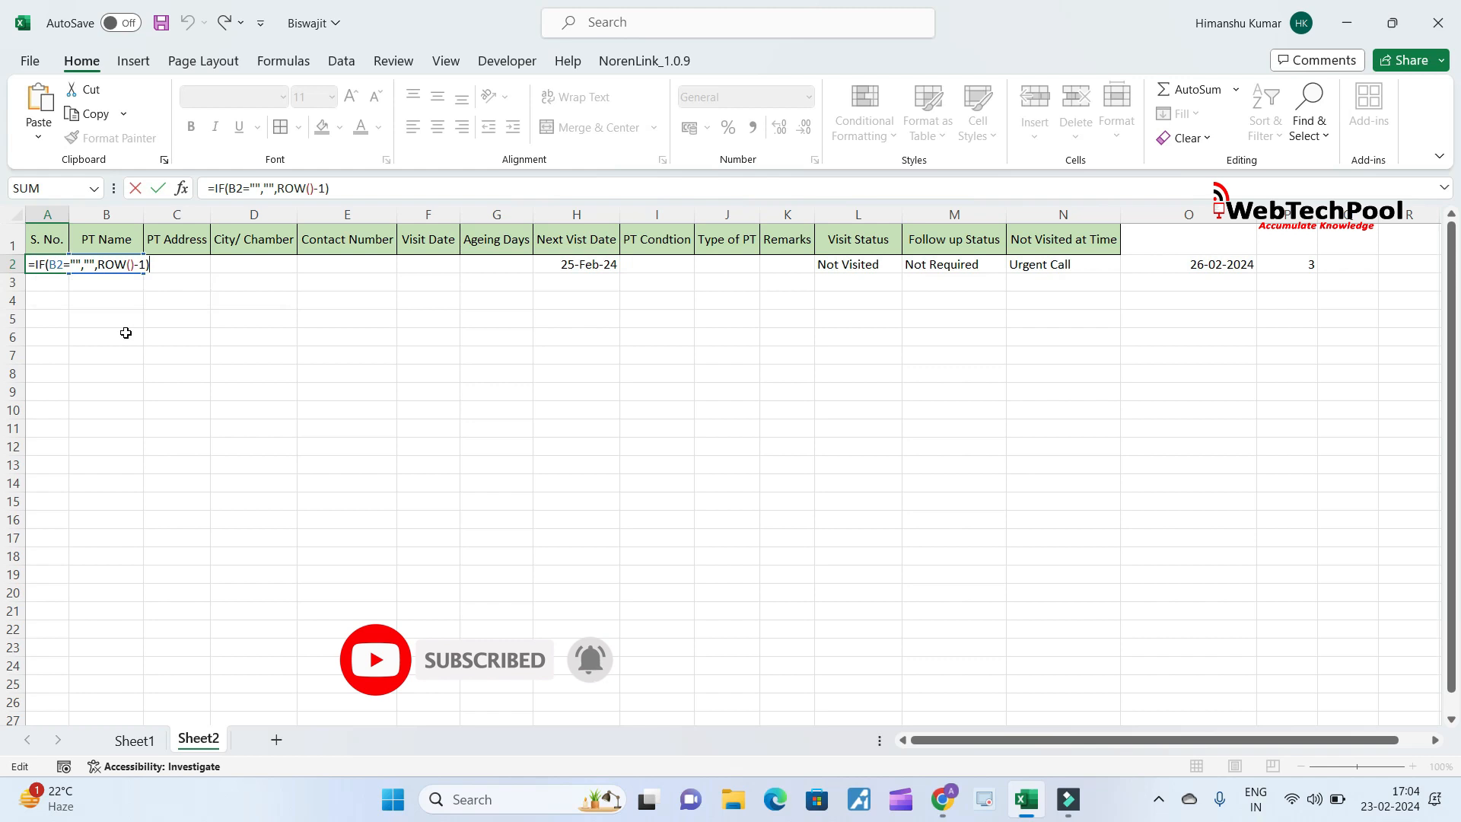
key(Return)
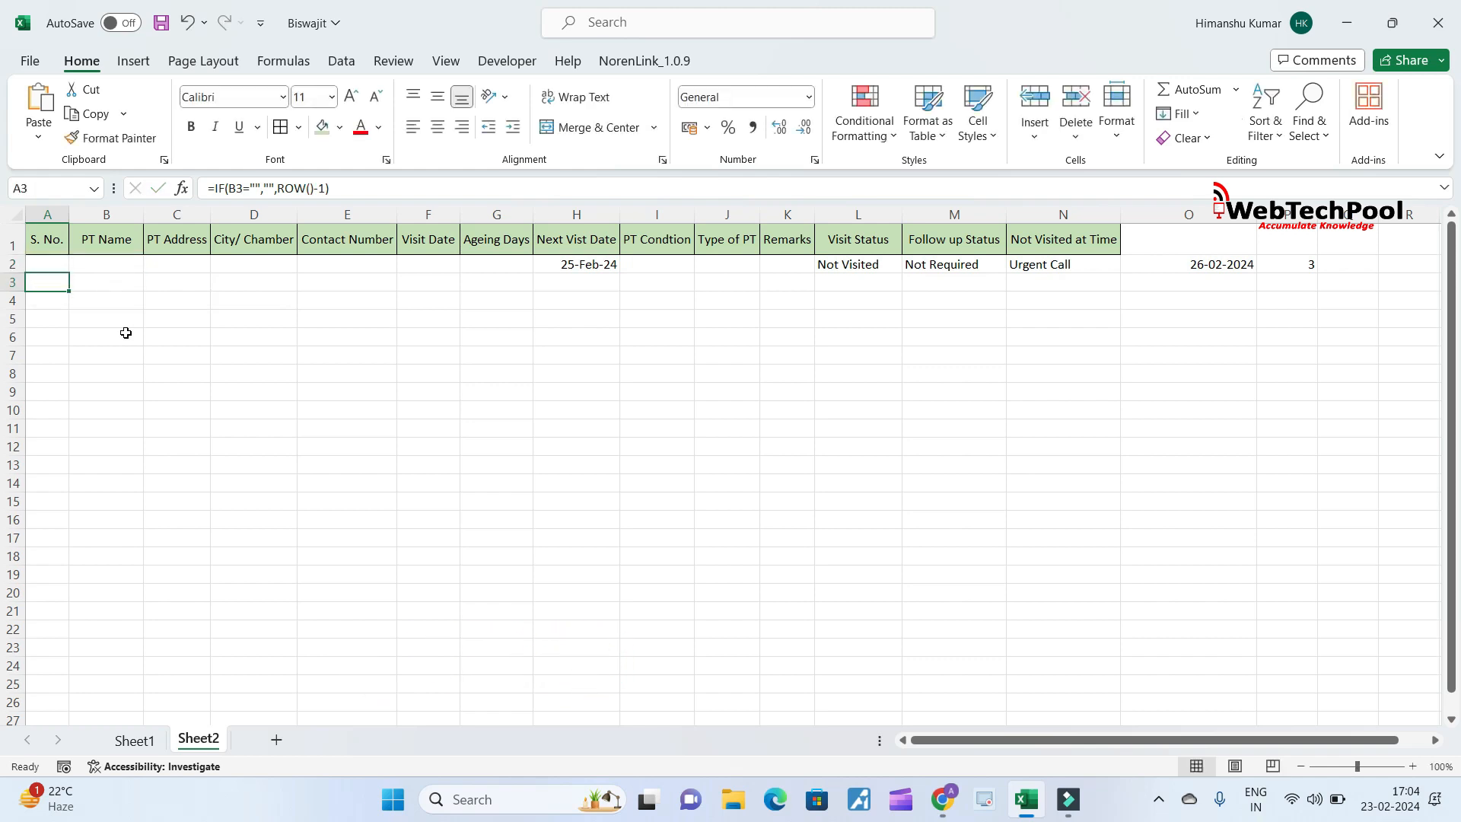
- Fill the serial number formula down from A2 to A10
key(Up)
key(shift+Down)
key(shift+Down)
key(shift+Down)
key(shift+Down)
key(shift+Down)
key(shift+Down)
key(shift+Down)
key(shift+Down)
key(ctrl+d)
key(Down)
key(Up)
- Enter the first patient's name in cell B2 under PT Name
key(Right)
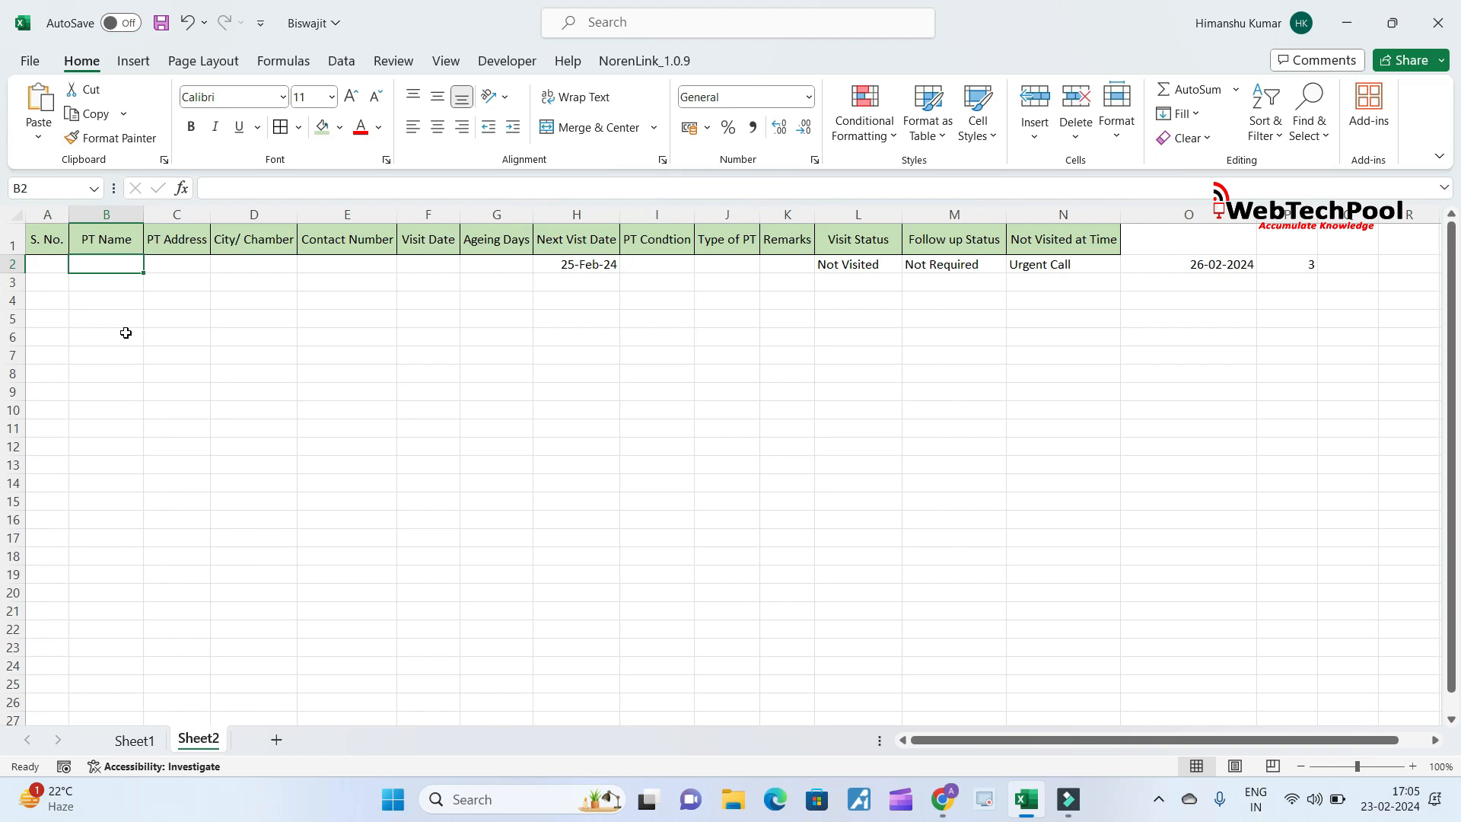
text(Anshu)
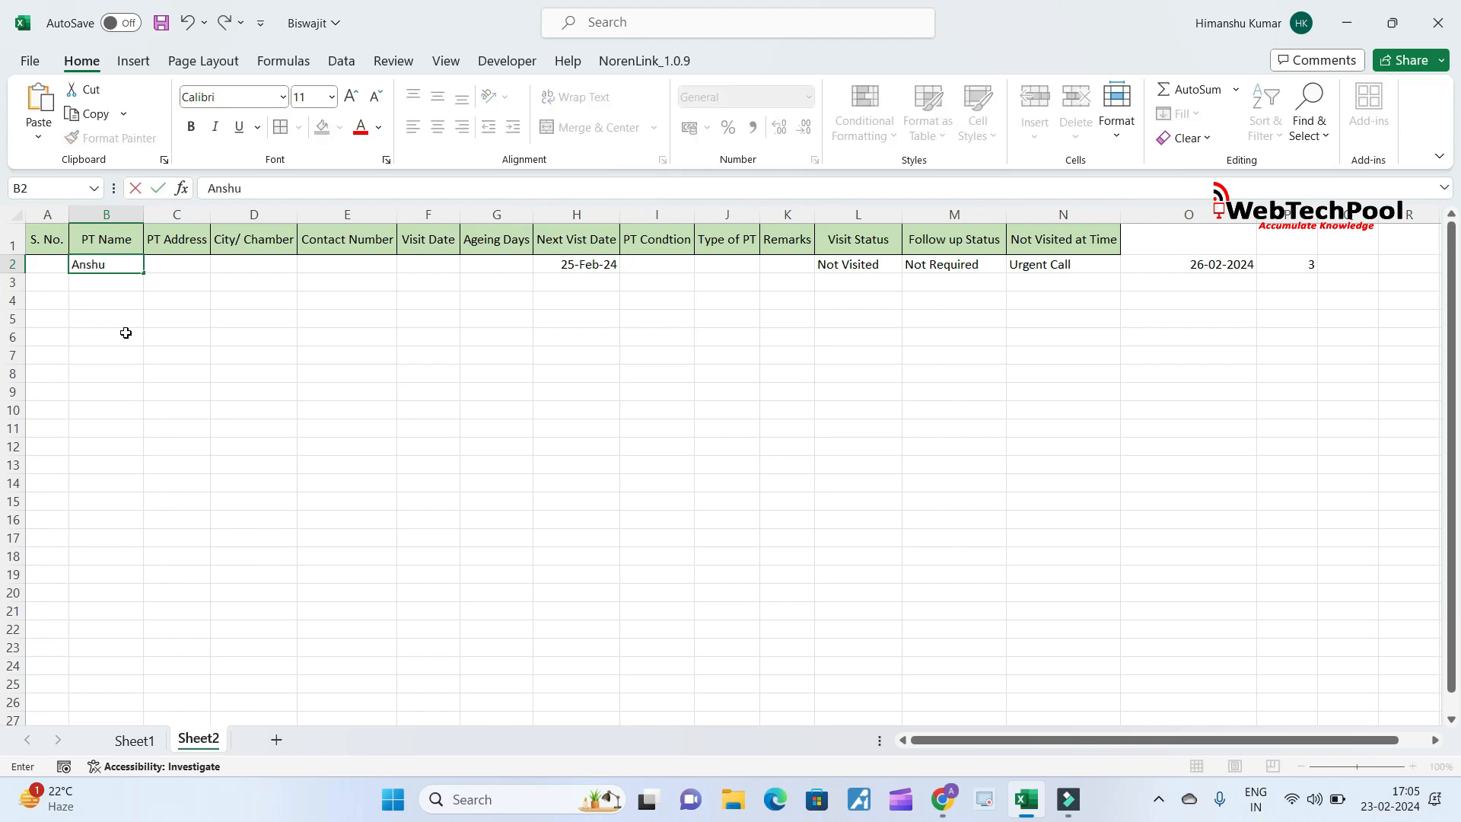
key(Return)
- Apply all borders to the table body A2:N16
key(Up)
key(Down)
key(Up)
key(shift+Left)
key(Left)
key(shift+Right)
key(shift+Right)
key(shift+Right)
key(shift+Right)
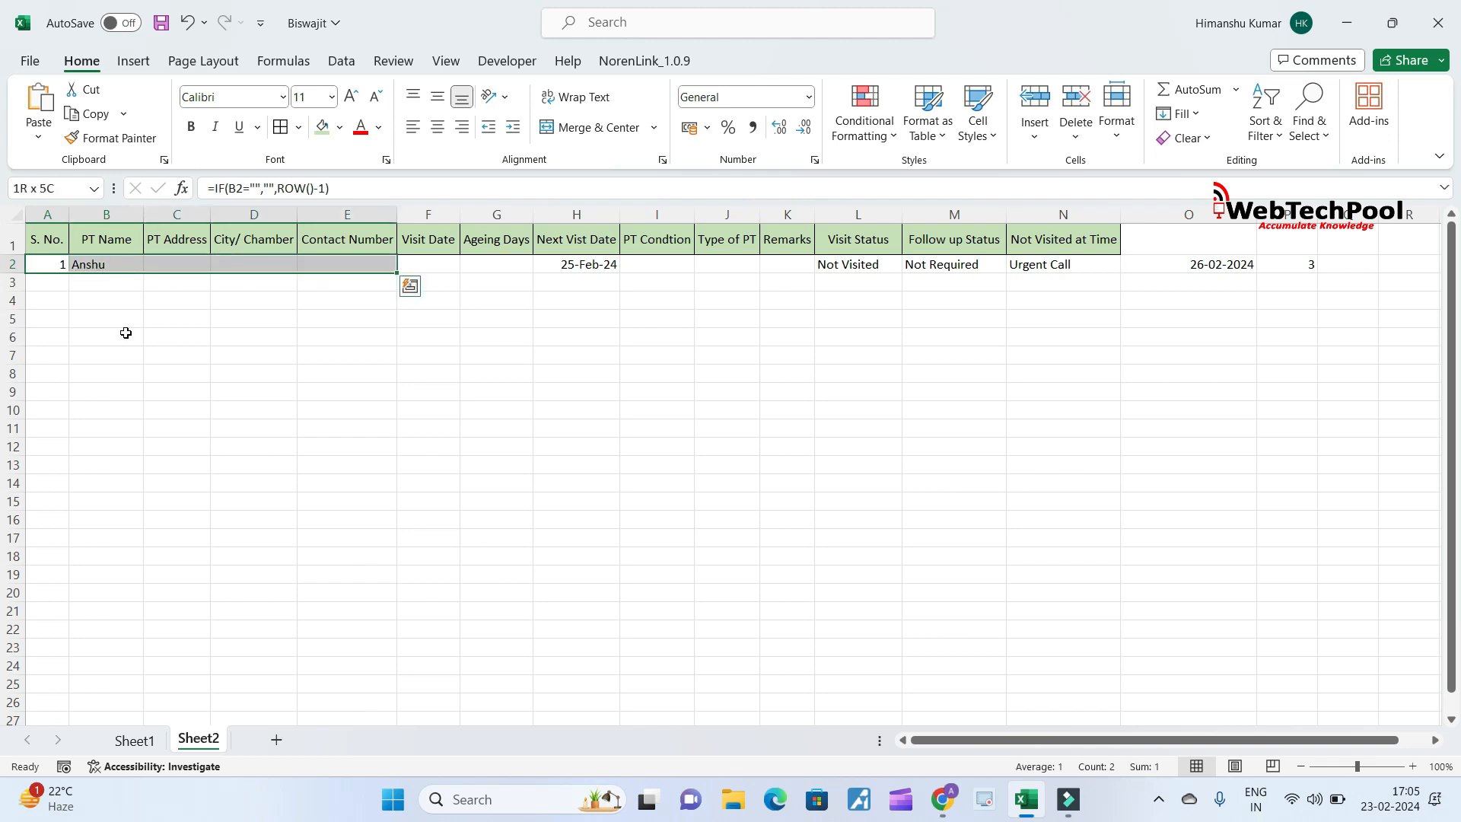
key(shift+Right)
key(shift+Right)
key(shift+Right)
key(shift+Right)
key(shift+Right)
key(shift+Right)
key(shift+Right)
key(shift+Right)
key(shift+Right)
key(shift+Right)
key(shift+Left)
key(shift+Left)
key(shift+Right)
key(shift+Down)
key(shift+Down)
key(shift+Down)
key(shift+Down)
key(shift+Down)
key(shift+Down)
key(shift+Down)
key(shift+Down)
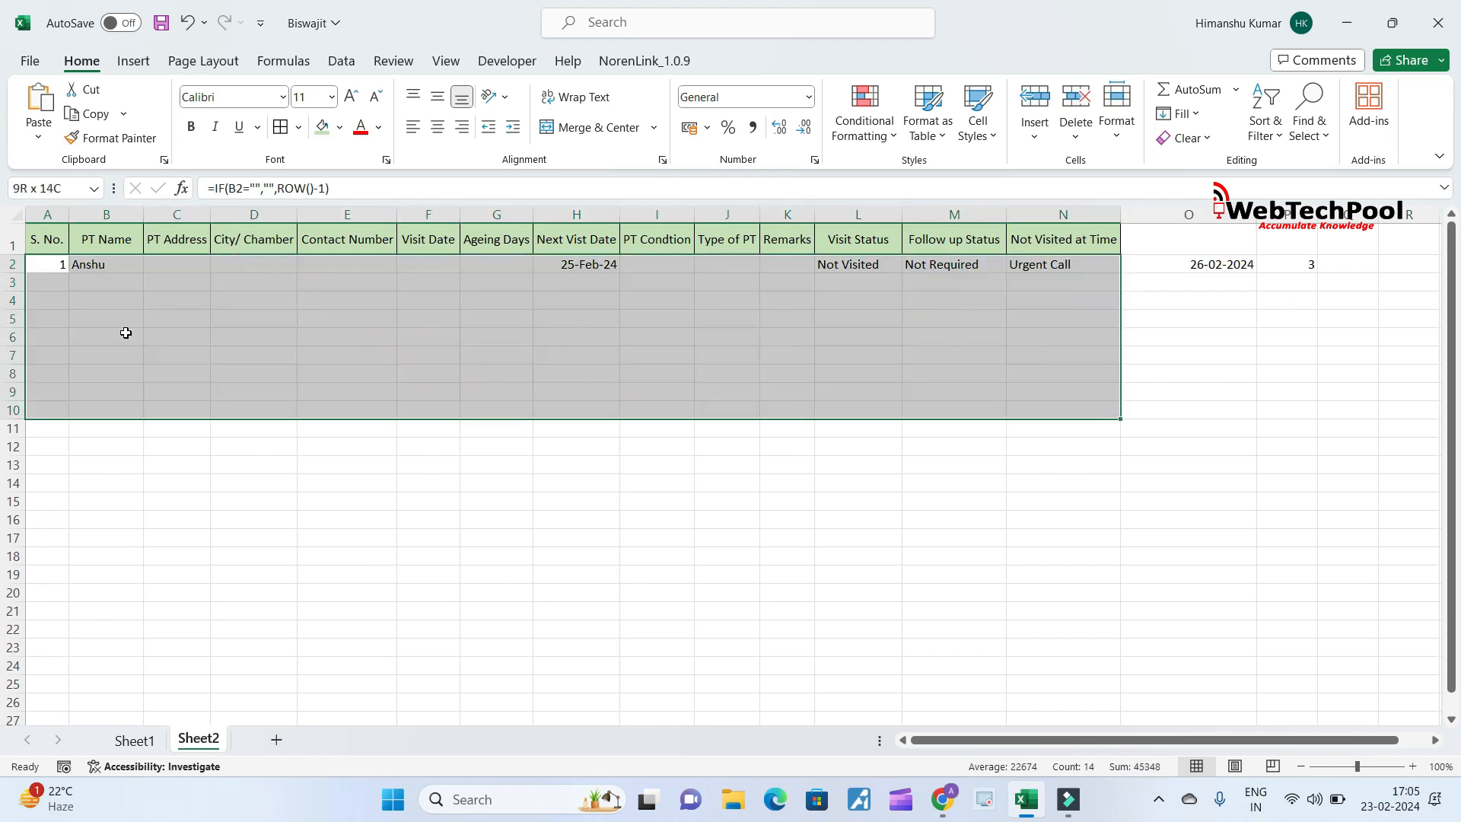
key(shift+Down)
key(shift+Down)
key(shift+Down)
key(shift+Down)
key(shift+Down)
key(shift+Down)
key(alt+h)
key(b)
key(a)
key(Down)
key(Right)
key(Right)
key(Left)
key(Left)
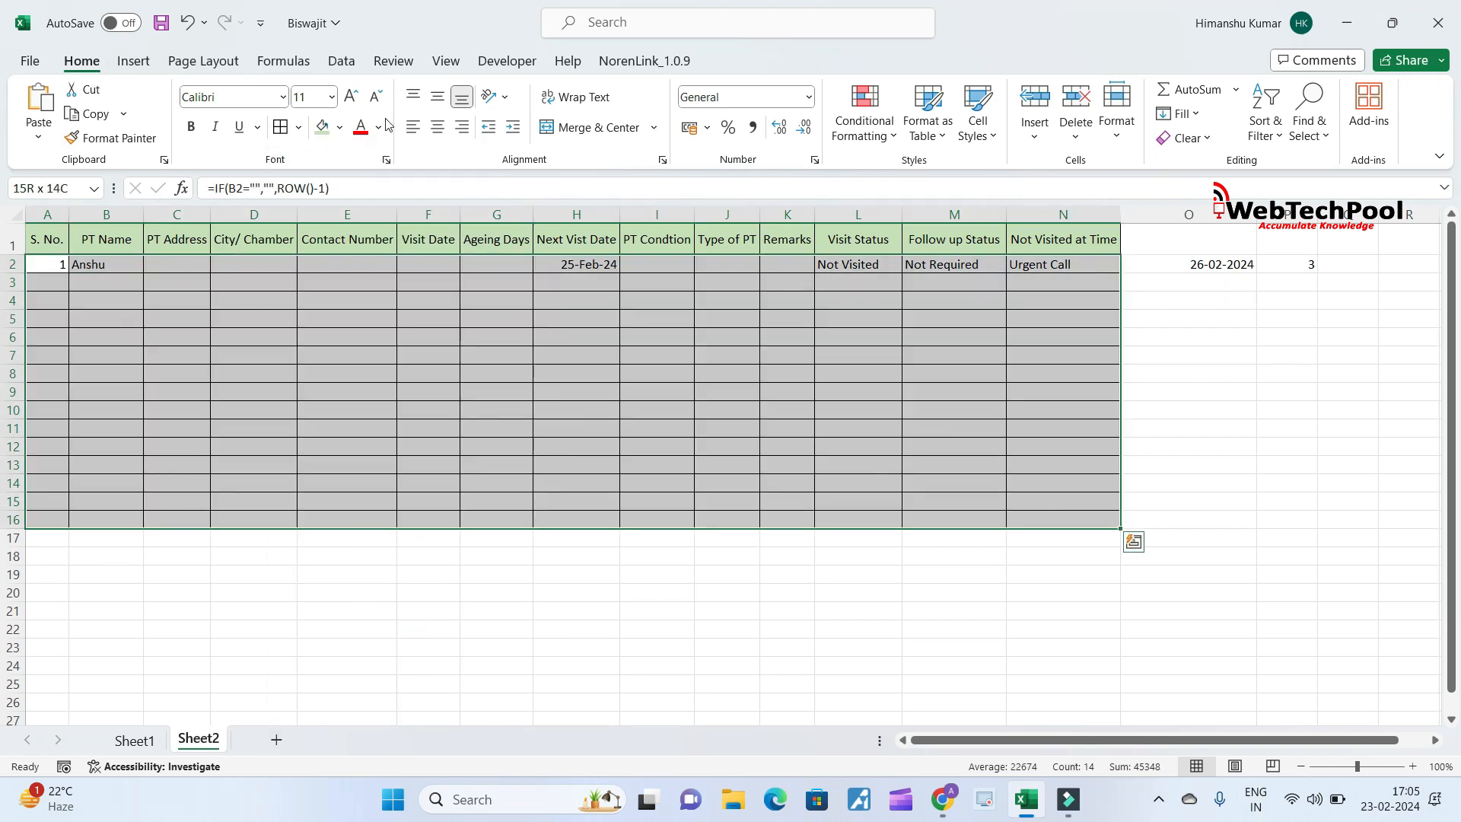
- Center the contents of the table body A2:N16 both vertically and horizontally
click(437, 97)
click(437, 127)
click(320, 356)
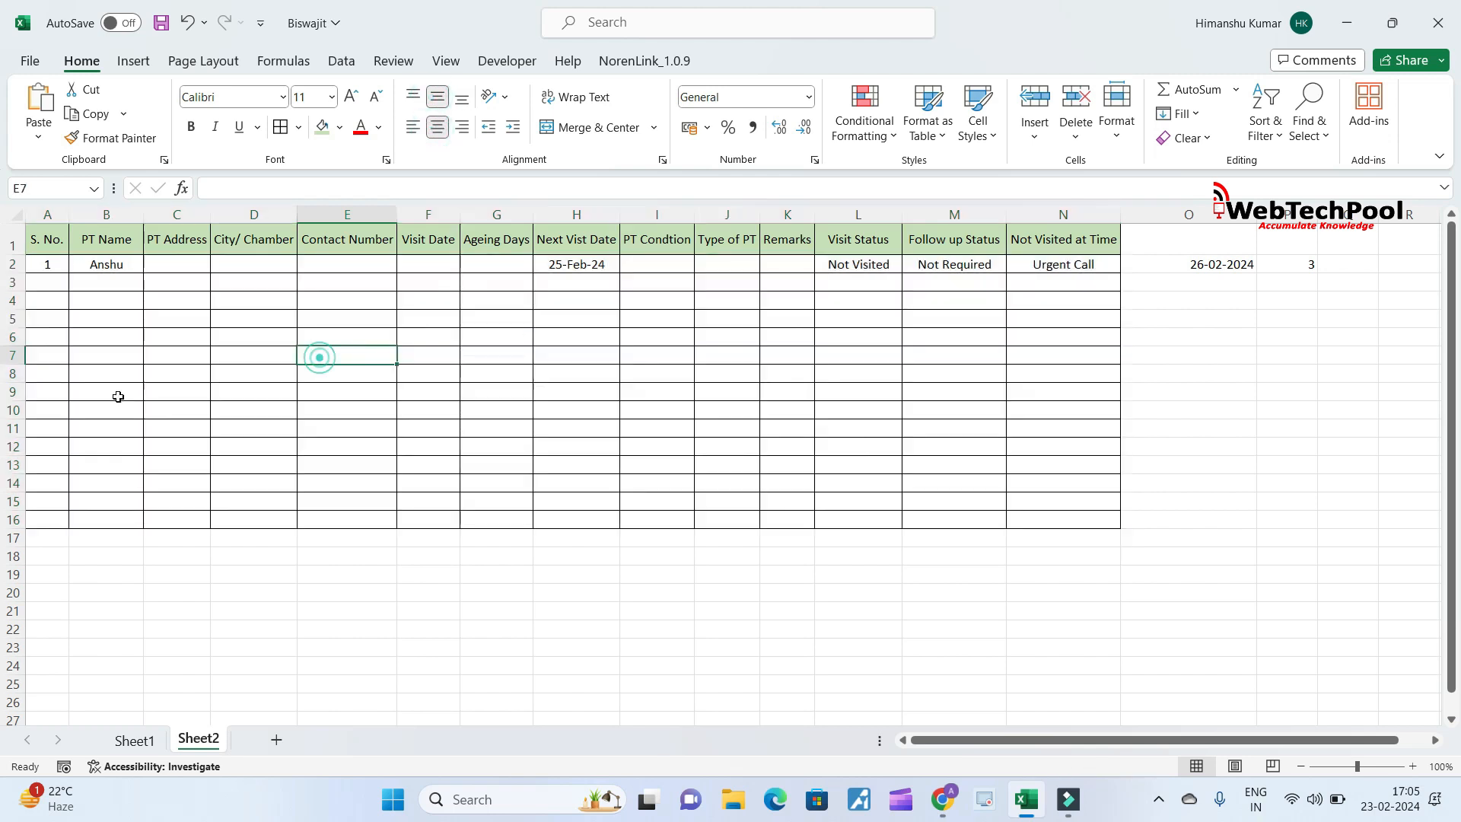
- Enter the second and third patients' names in cells B3 and B4 under PT Name
click(51, 286)
click(98, 283)
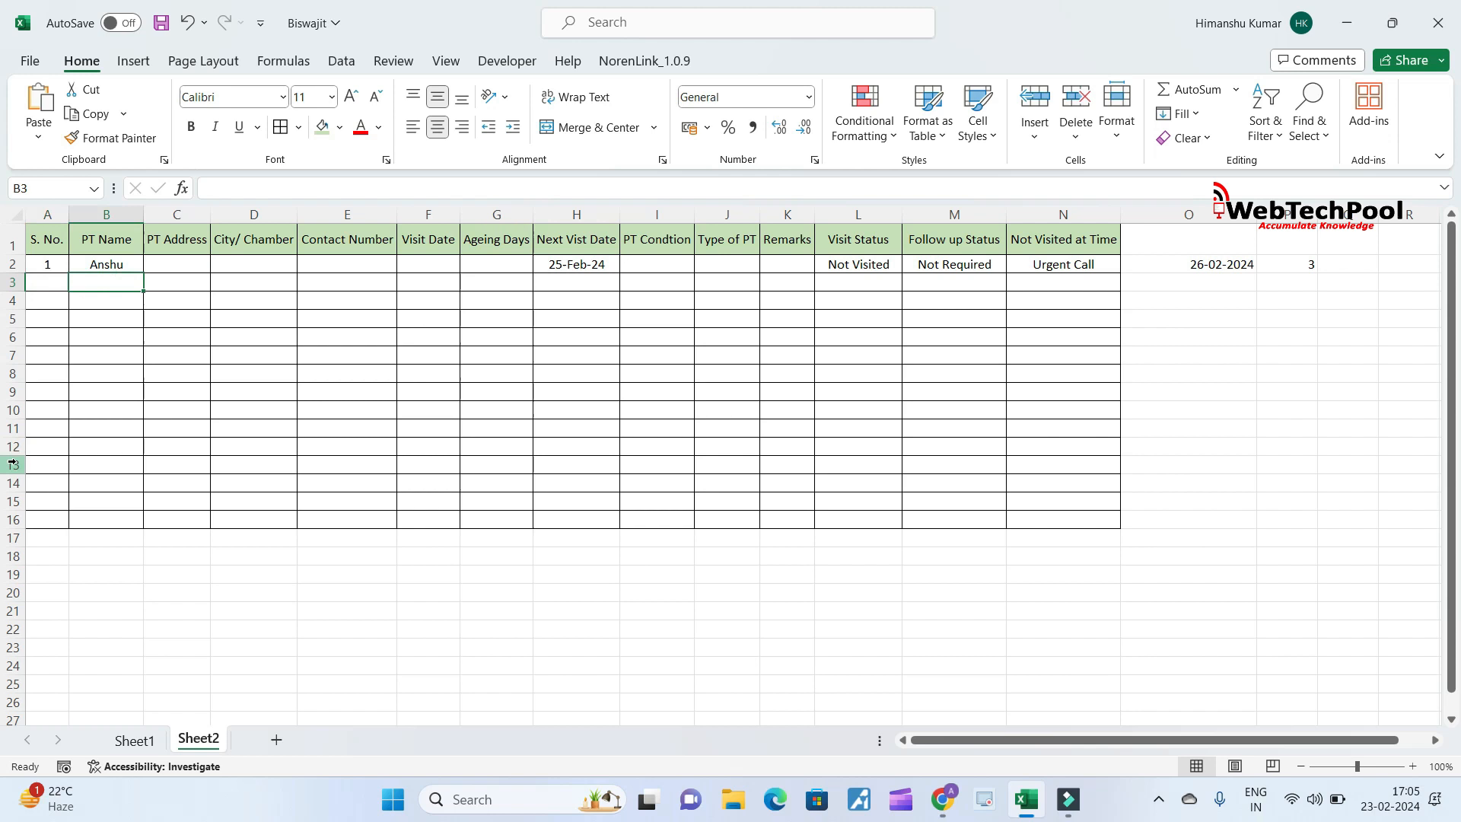
text(Himanshu)
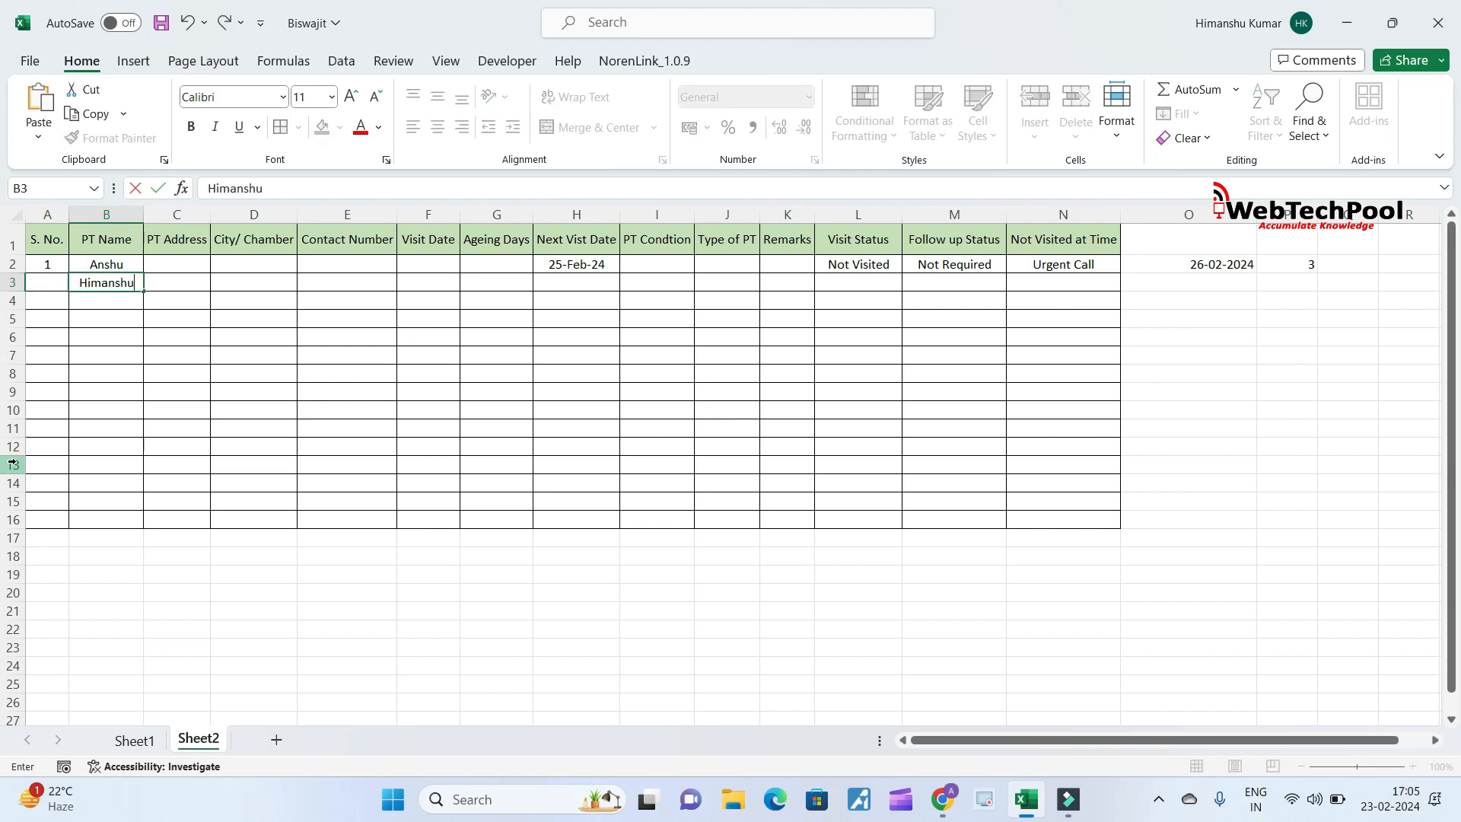
key(Return)
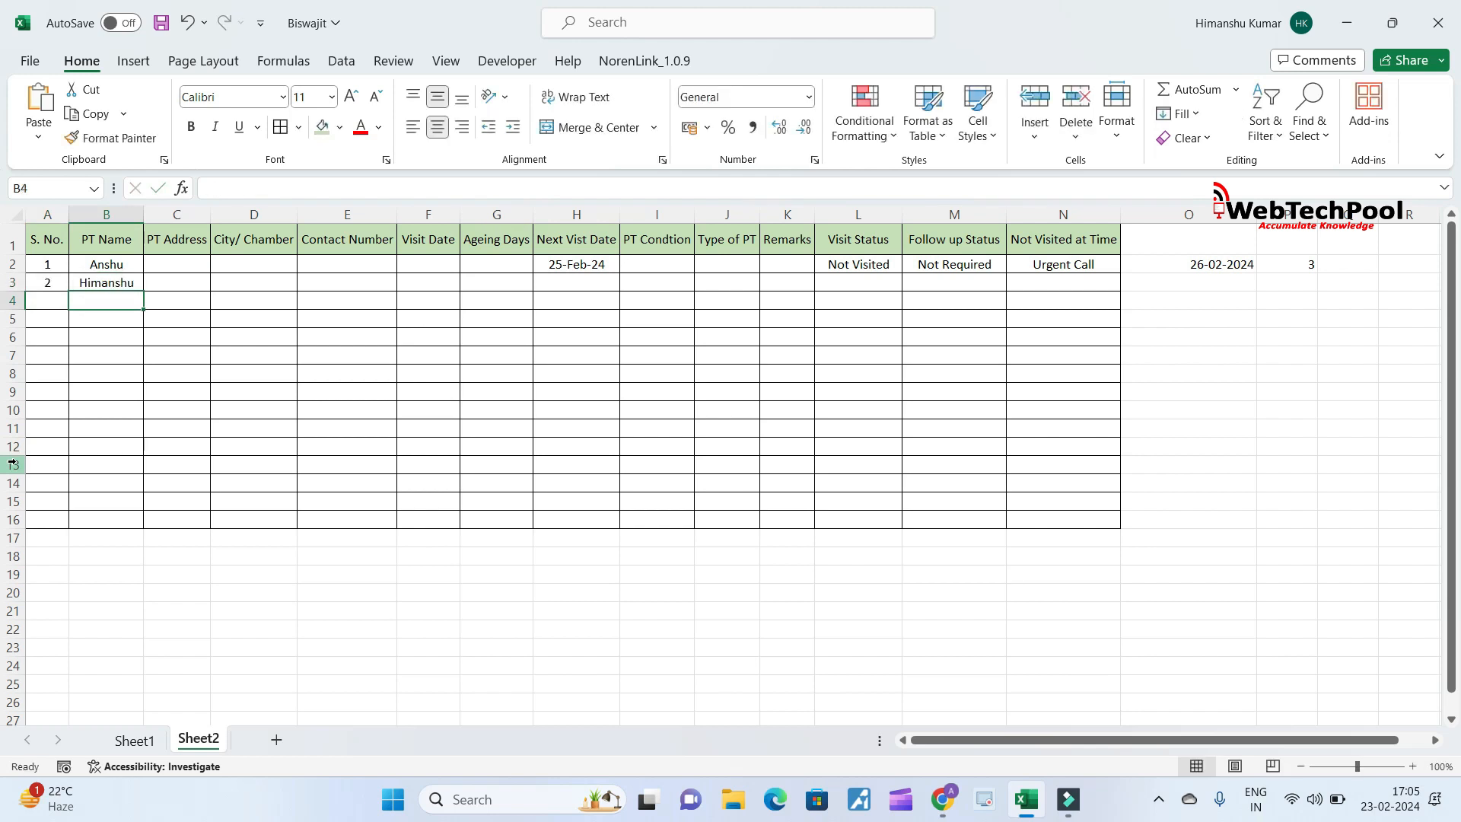
text(Biswajit)
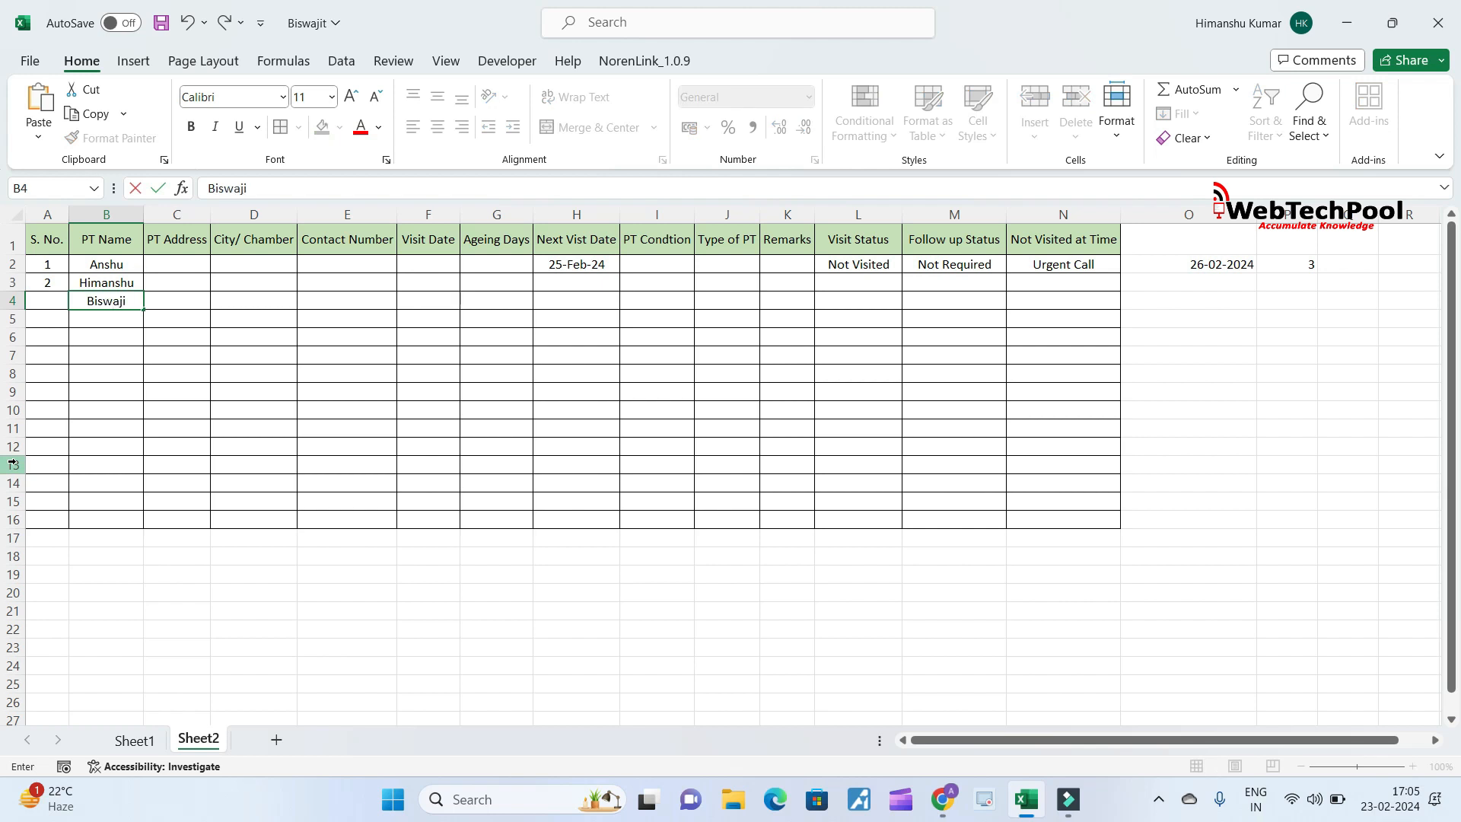
key(Return)
- Review the first patient's row 2 cells from PT Address through Type of PT
key(Up)
key(Up)
key(Up)
key(Right)
key(Right)
key(Right)
key(Right)
key(Right)
key(Right)
key(Left)
key(Left)
key(Left)
key(Right)
key(Right)
key(Right)
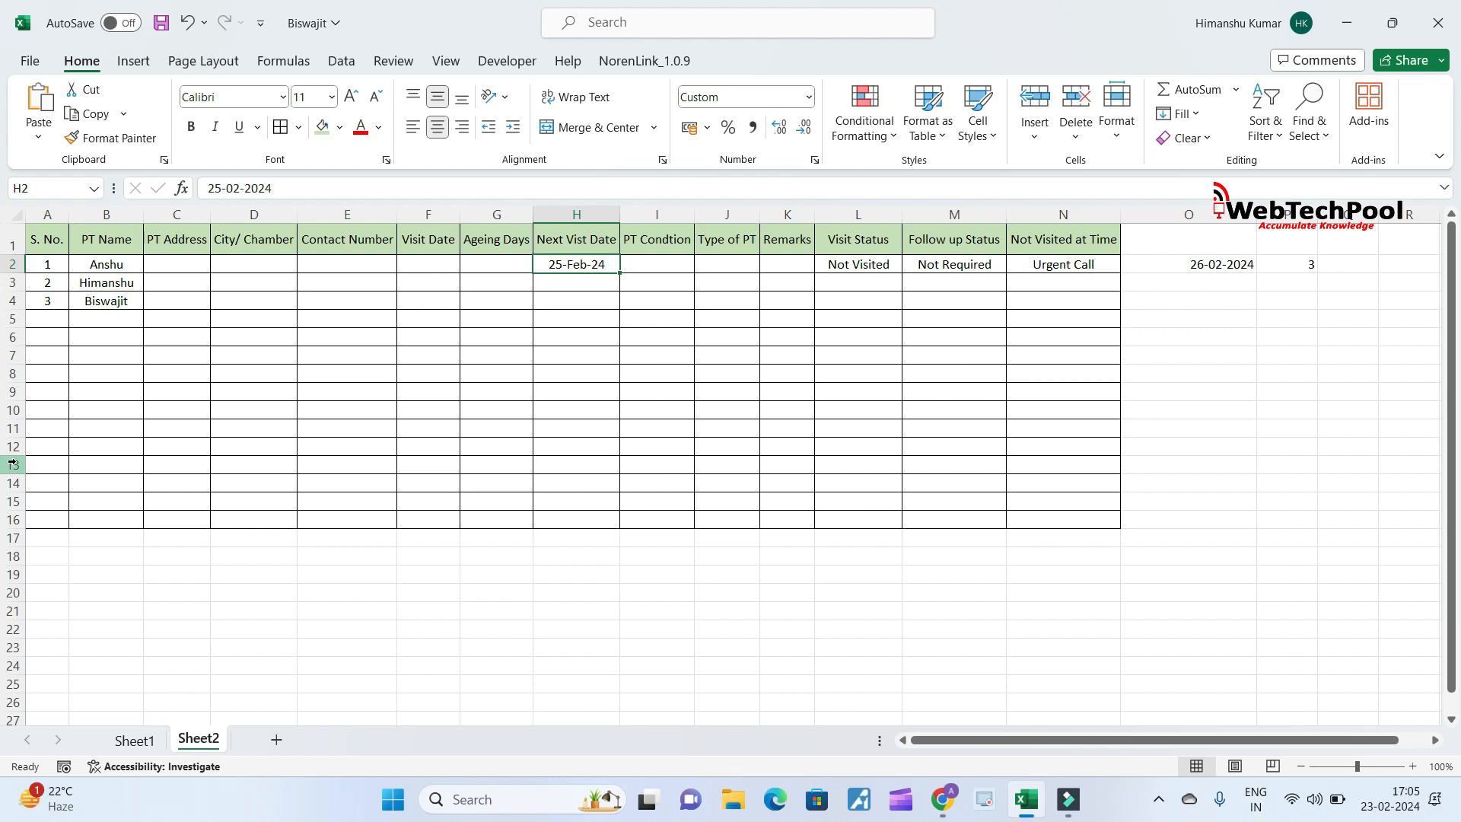
key(Right)
key(Right)
- Enter 22 Feb 2024 as the first patient's Visit Date in cell F2
key(Left)
key(Left)
key(Left)
key(Left)
key(Left)
key(Right)
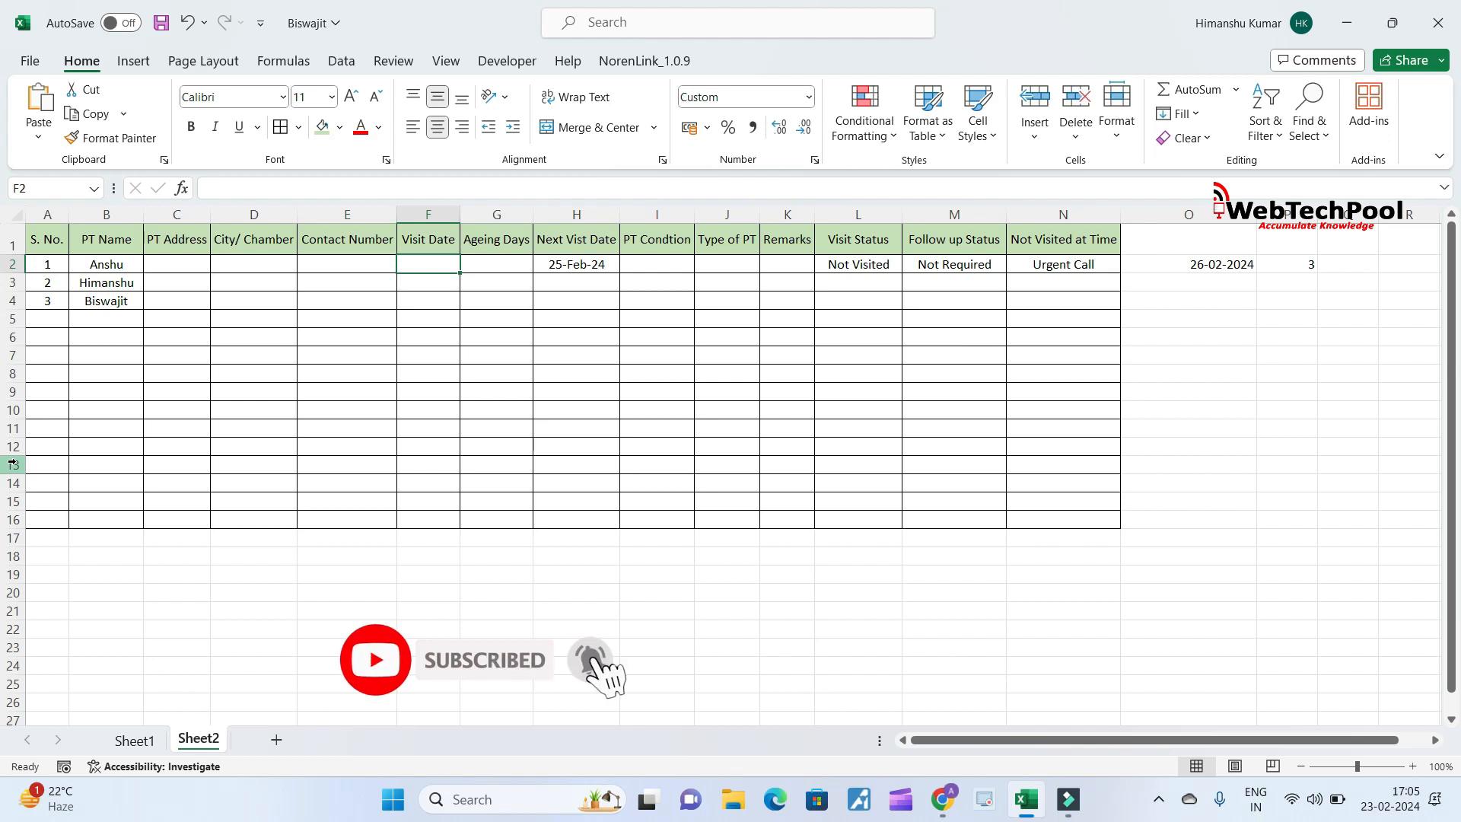
text(22 f)
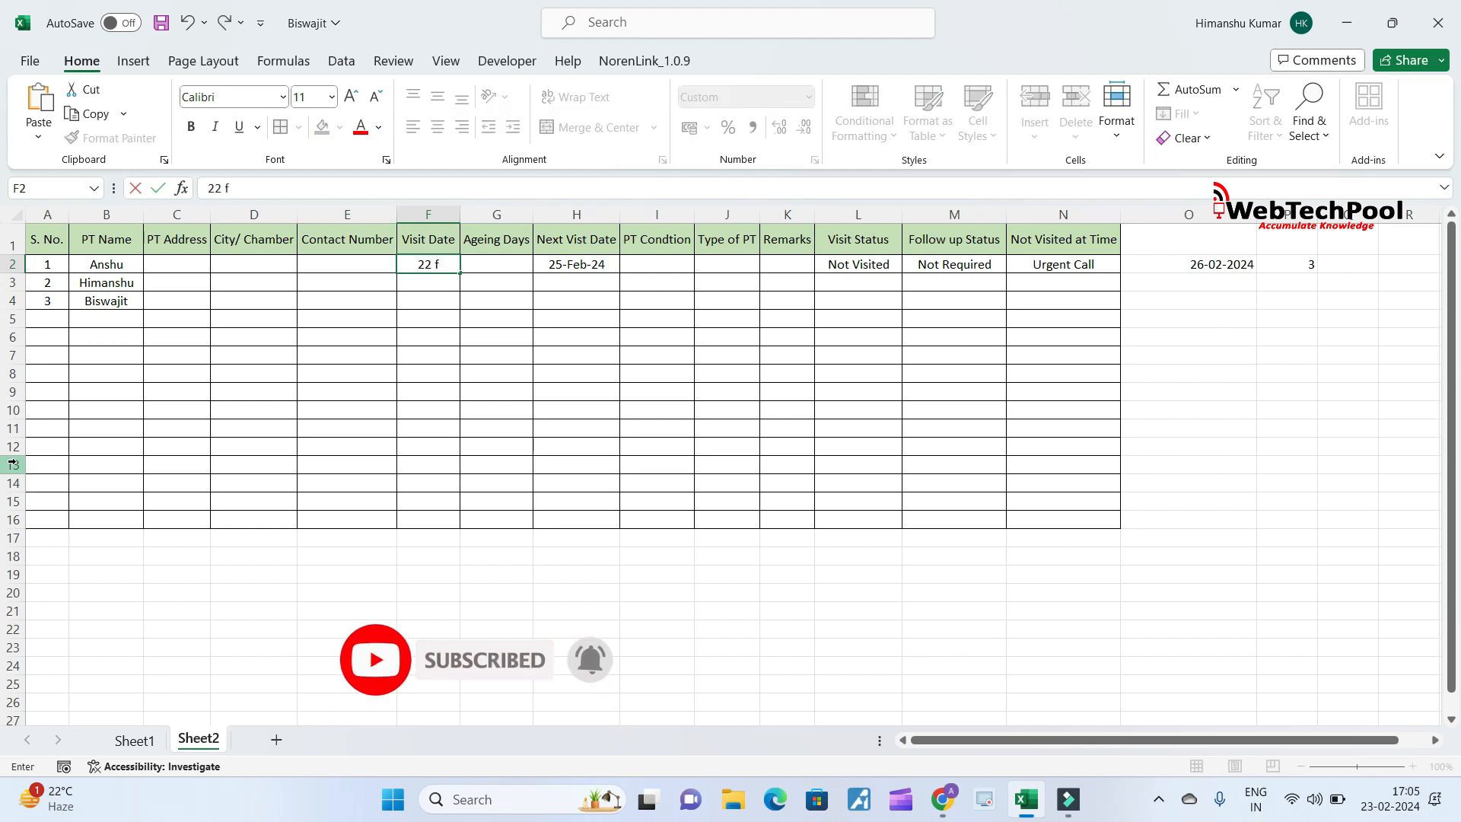
text(eb 2024)
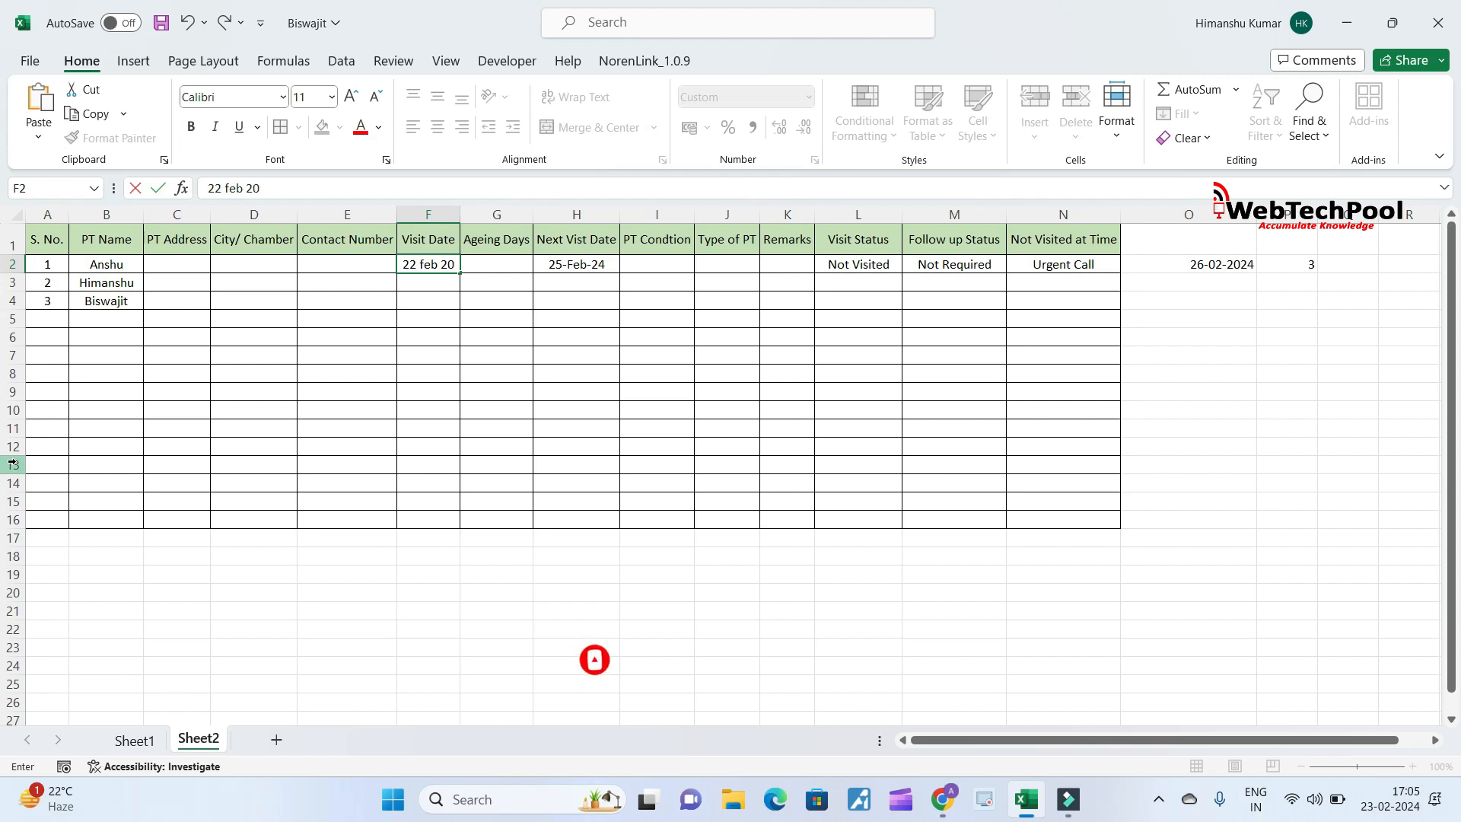
key(Return)
- Enter 3 as the first patient's Ageing Days in cell G2
key(Up)
key(Right)
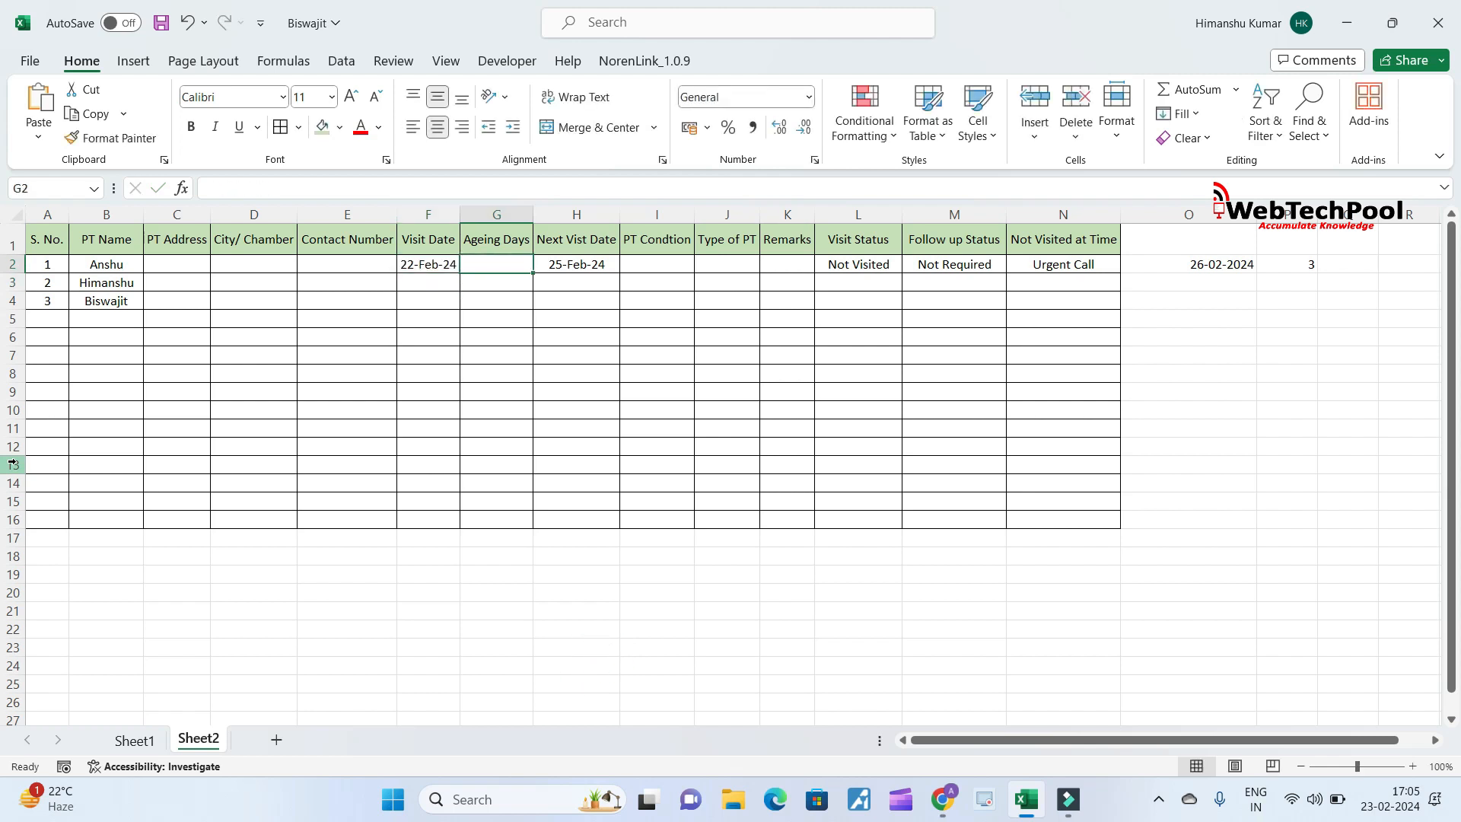
text(3)
key(Return)
- Replace the fixed next visit date in cell H2 with the formula =F2+G2
key(Up)
key(Right)
text(=)
key(Left)
key(Left)
text(+)
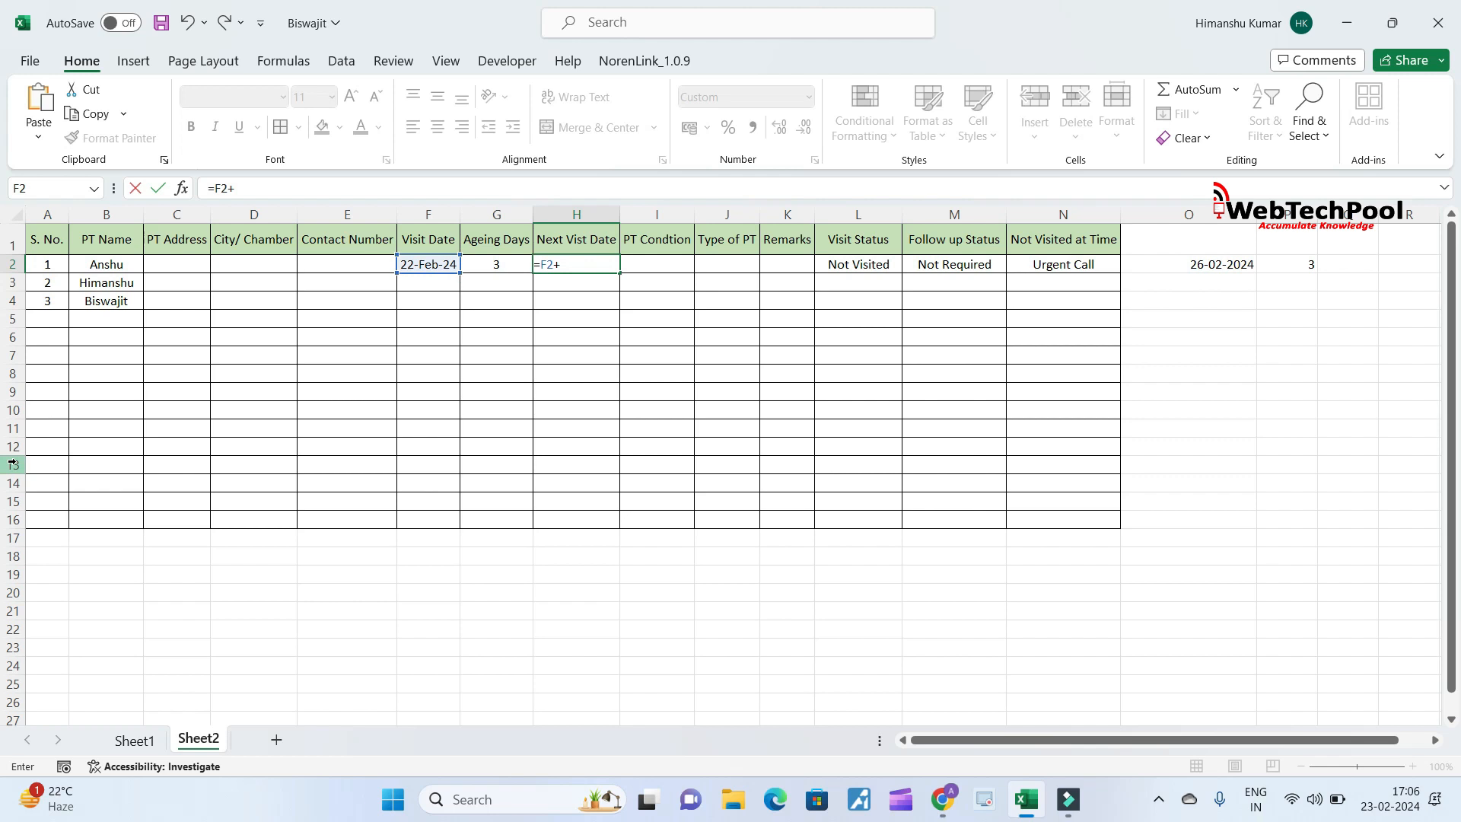
key(Left)
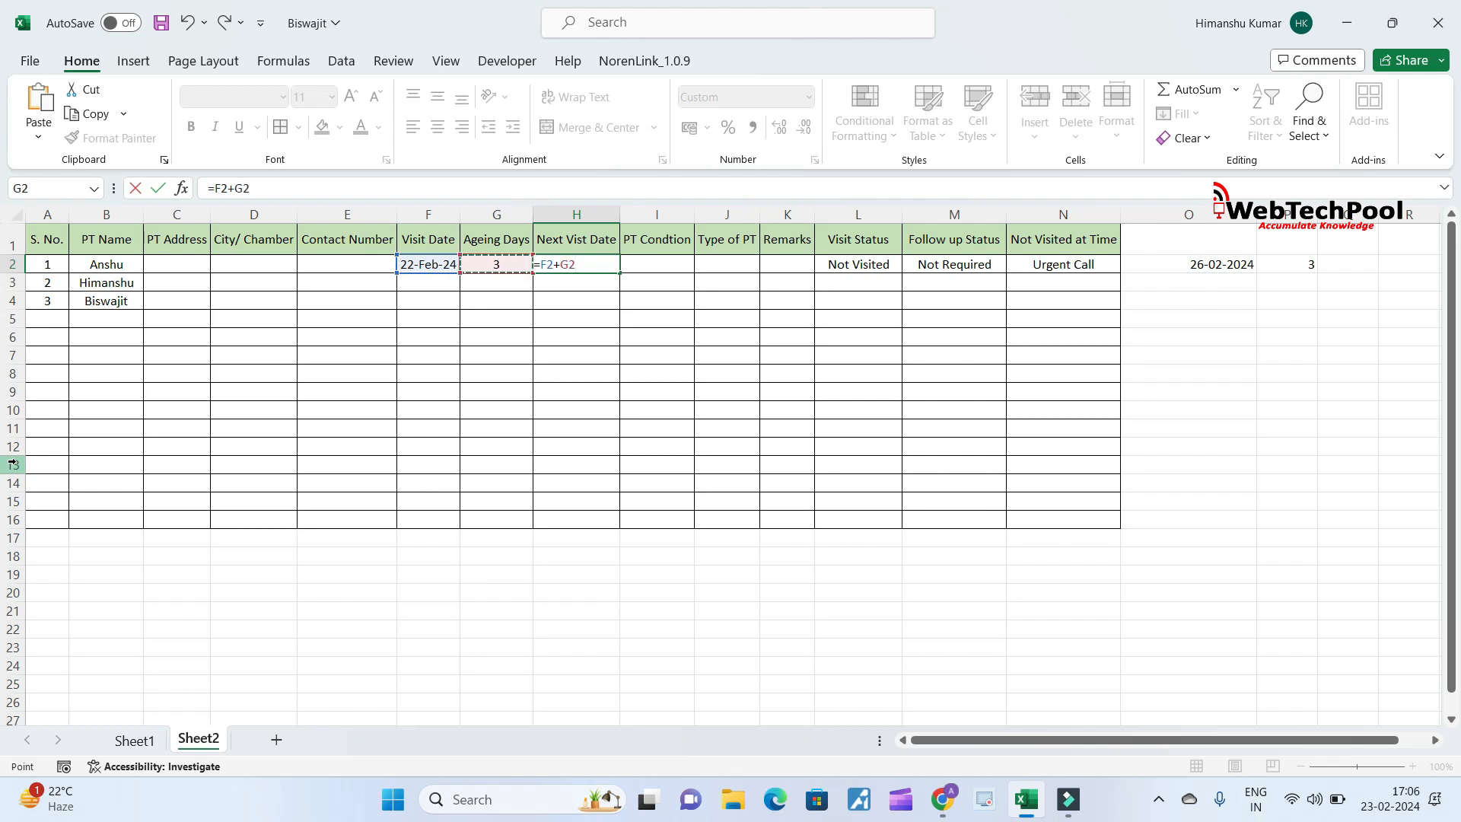
key(Return)
- Check the next visit date formula against its source cells and review the row 2 cells through Follow up Status
key(Up)
key(Left)
key(Right)
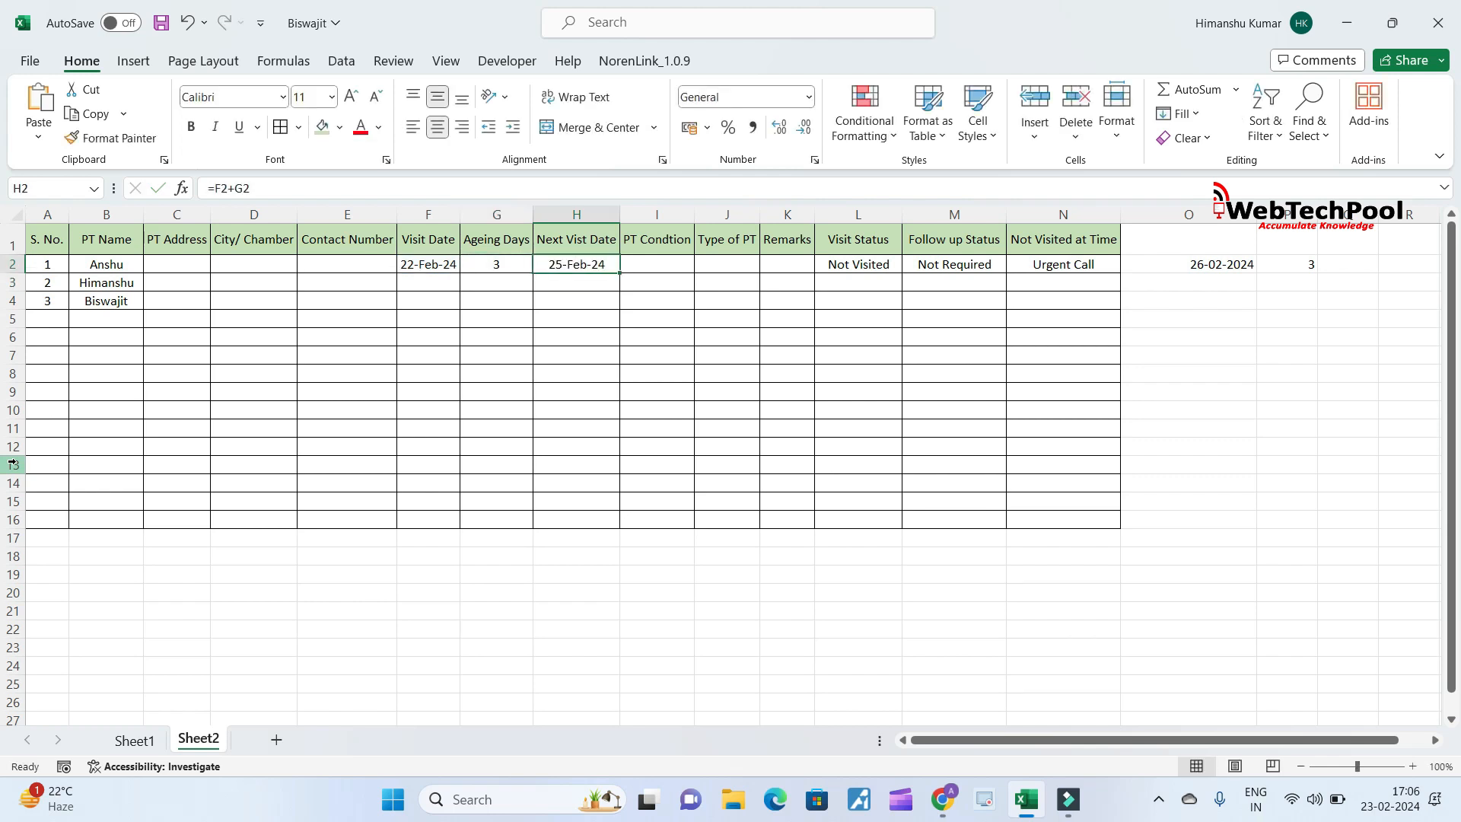
key(Left)
key(Left)
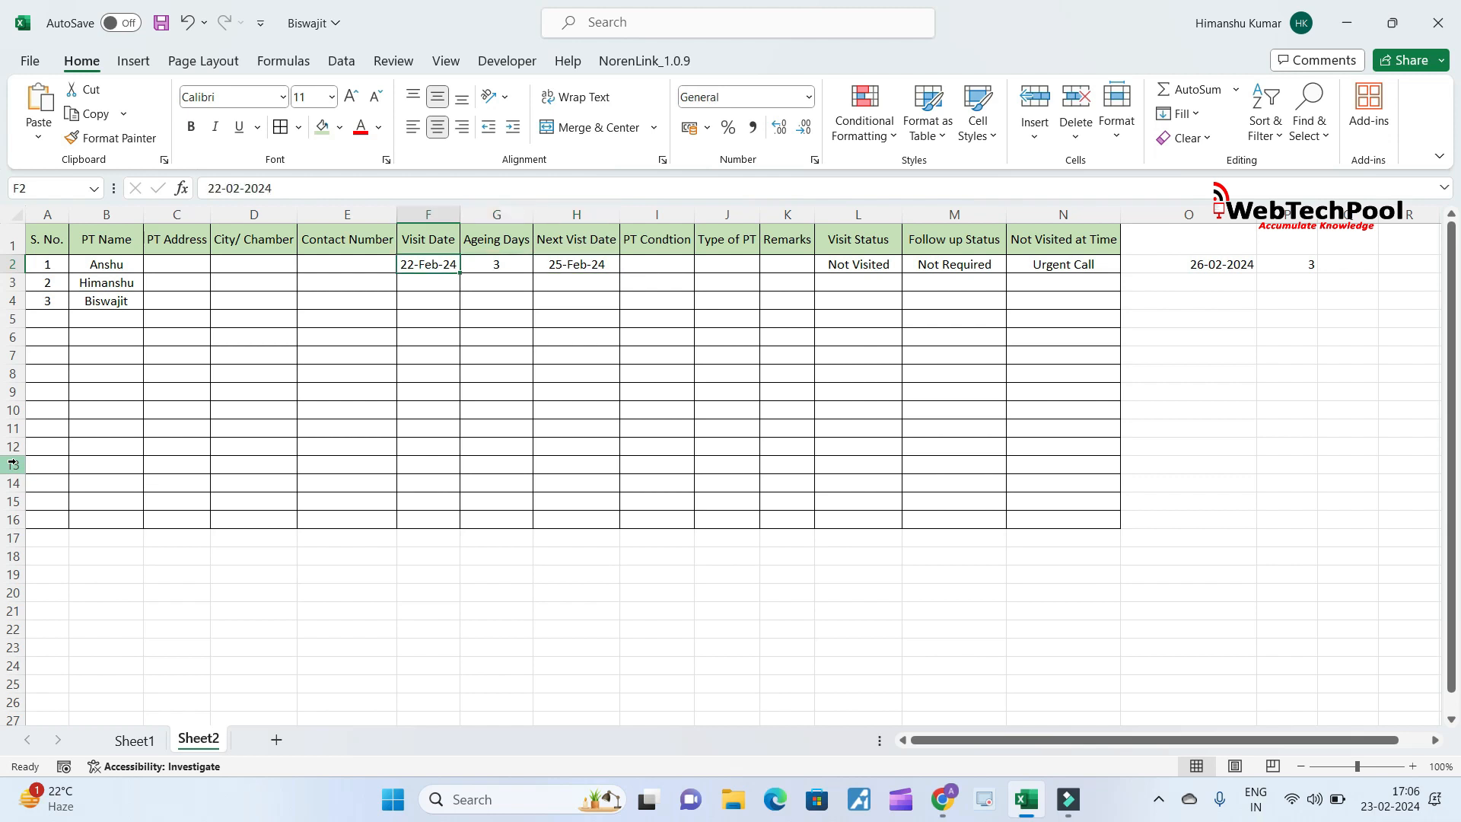
key(Right)
key(Right)
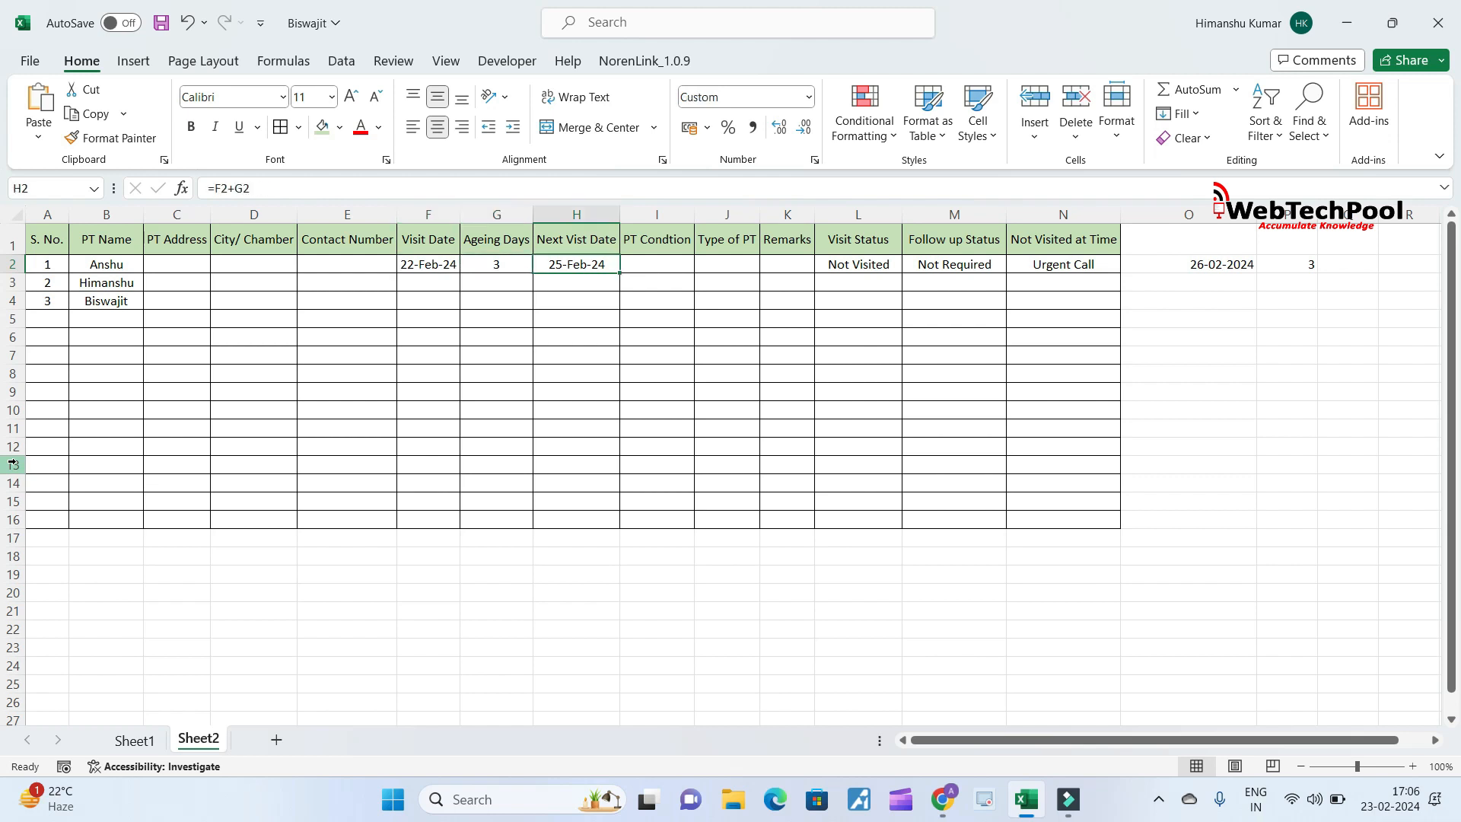
key(Right)
key(Right)
key(Right)
key(Right)
key(Right)
key(Right)
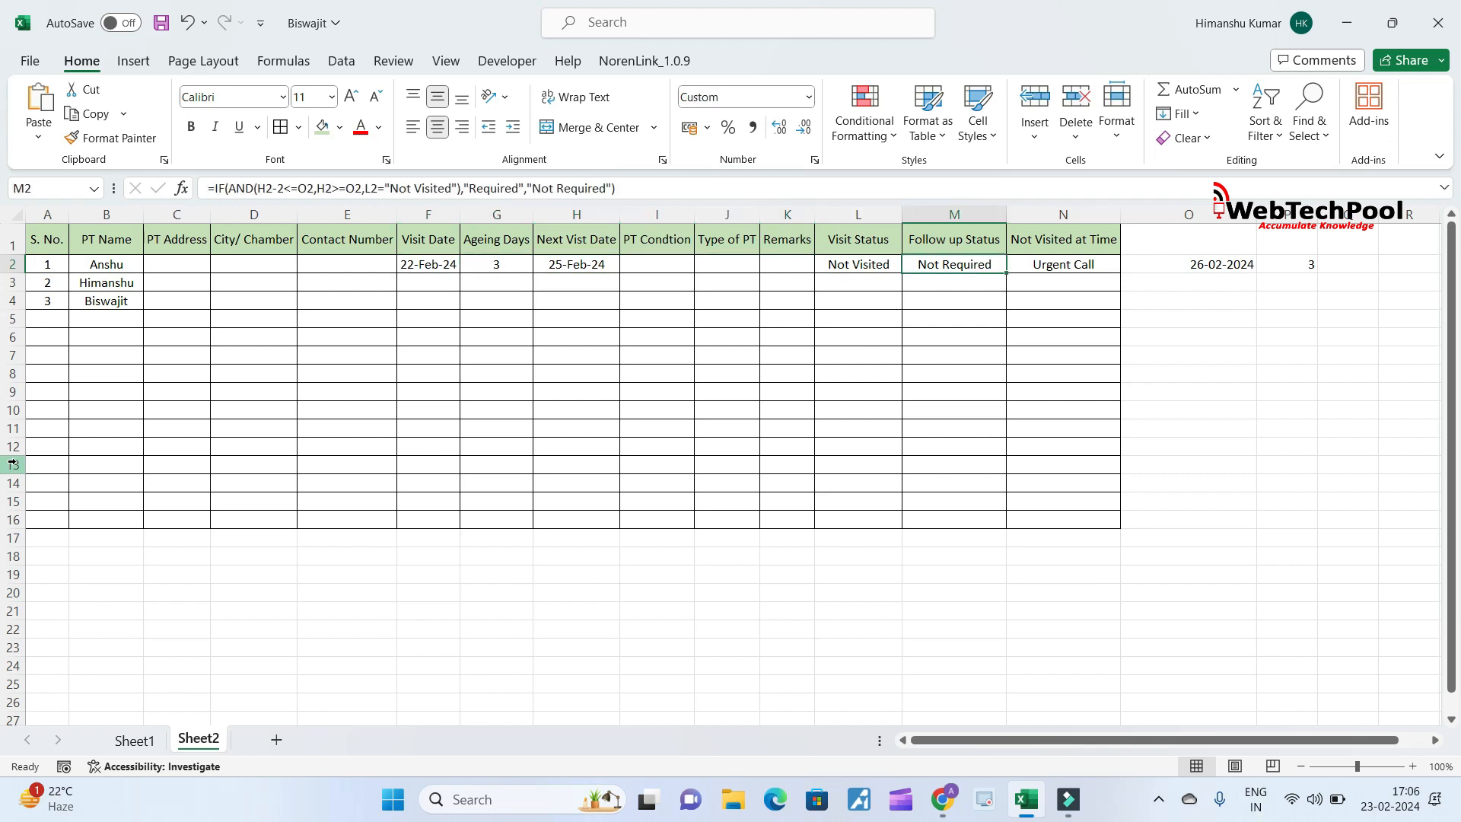
key(Left)
key(Left)
key(Left)
key(Left)
key(Left)
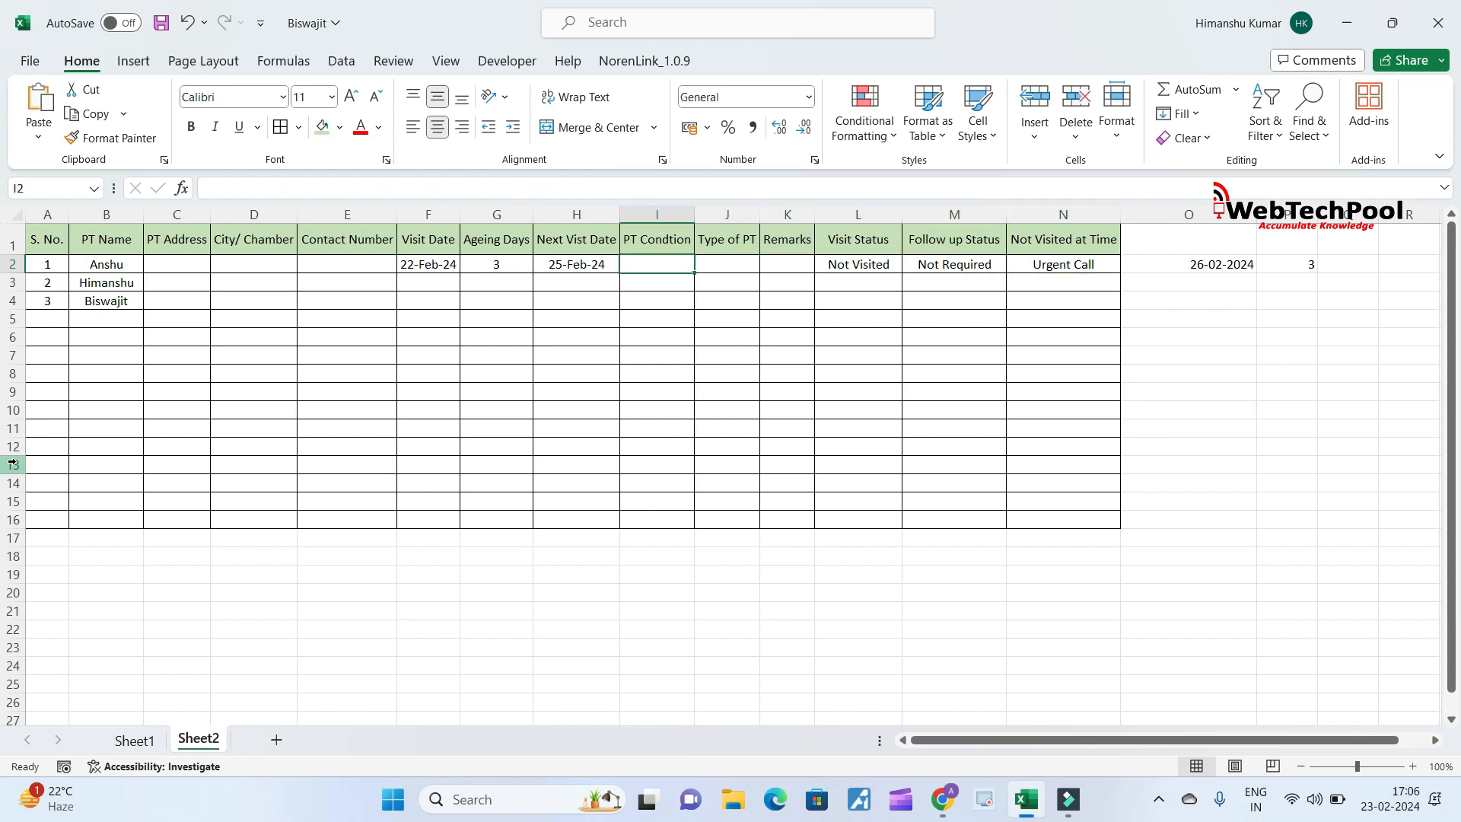
key(Right)
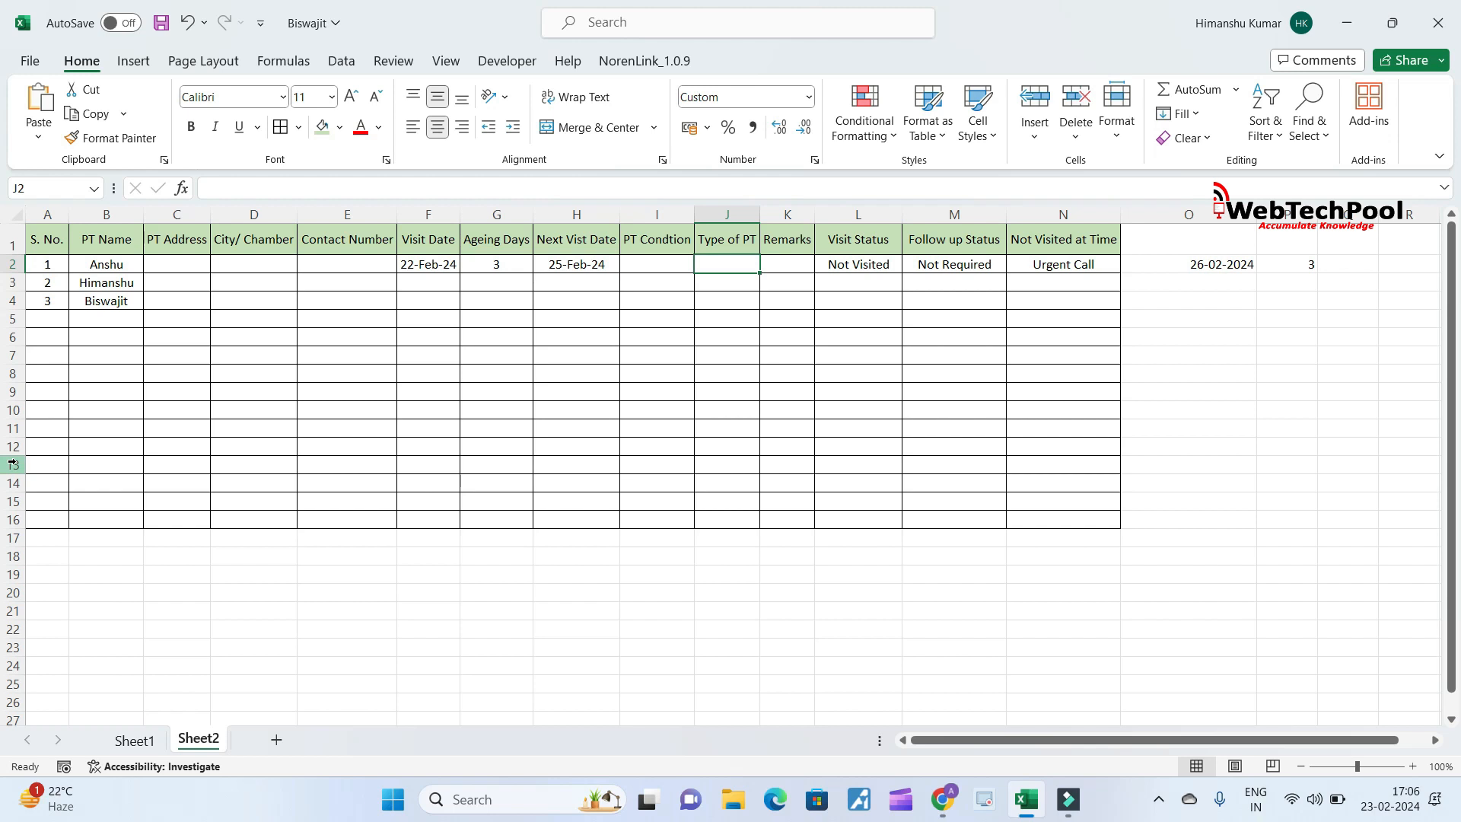
key(Right)
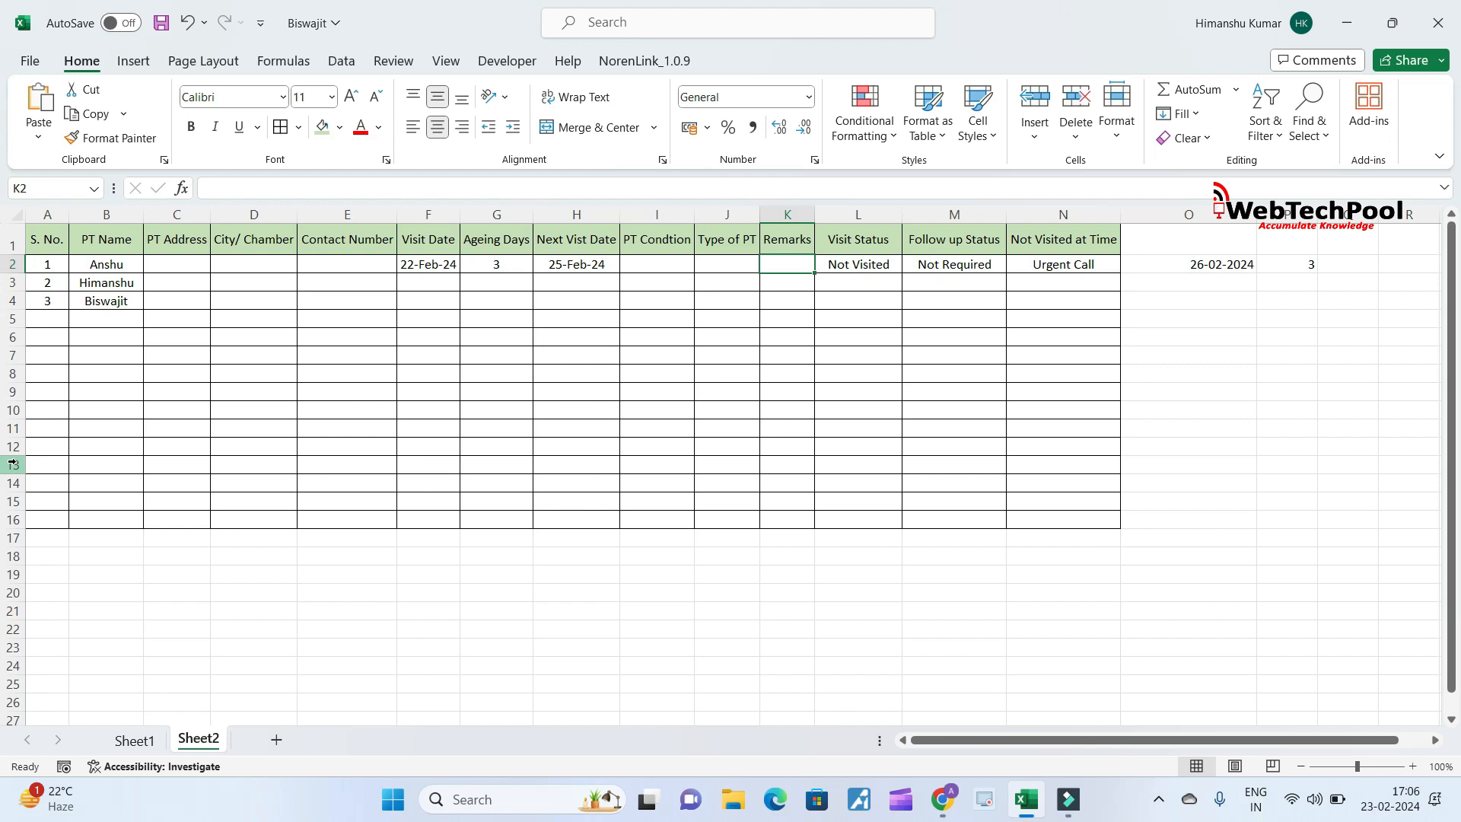
- Add a data validation list to Visit Status cell L2 with the source "Visited, Not Visited"
key(Right)
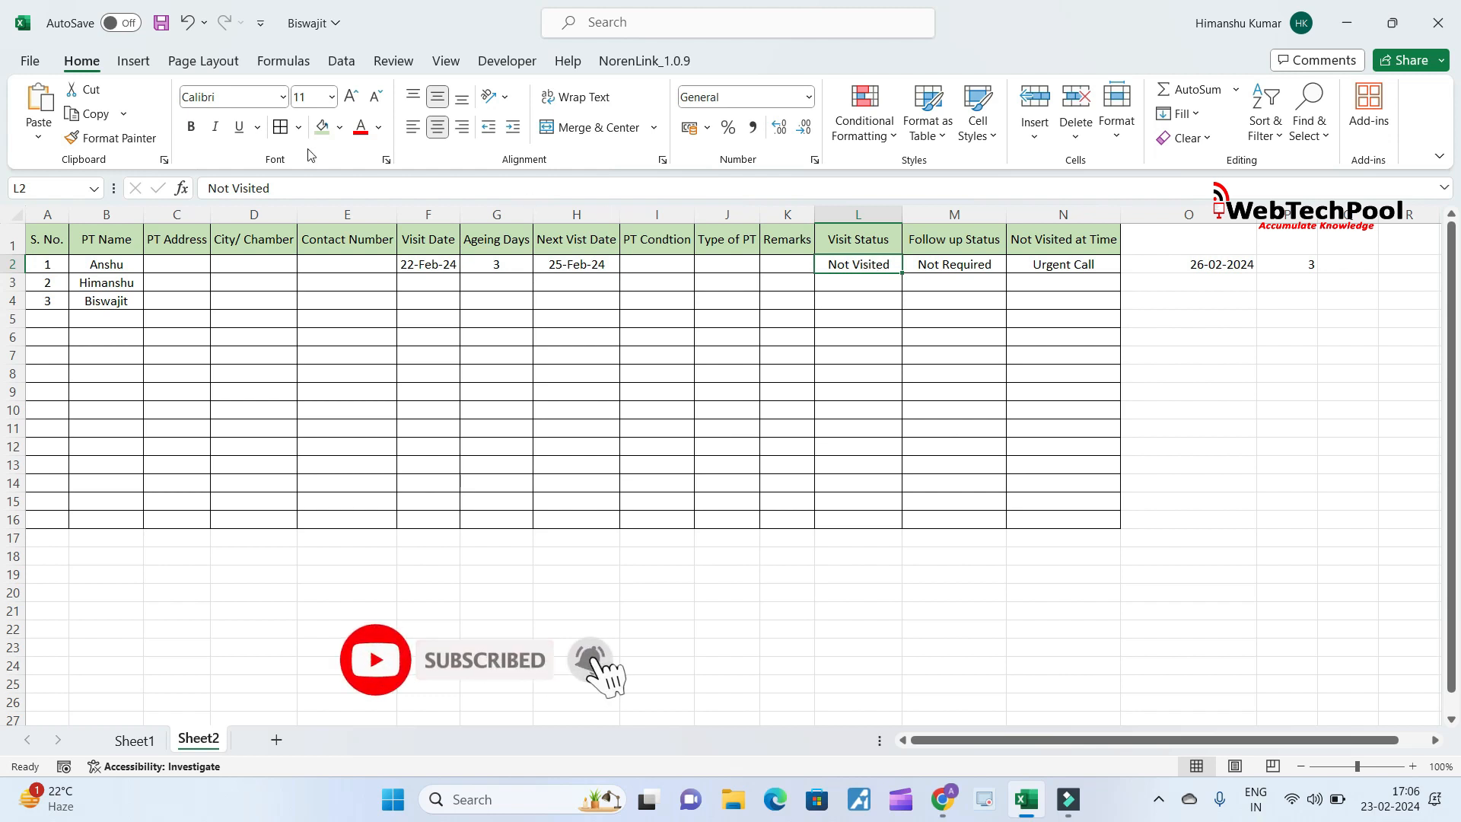
click(340, 62)
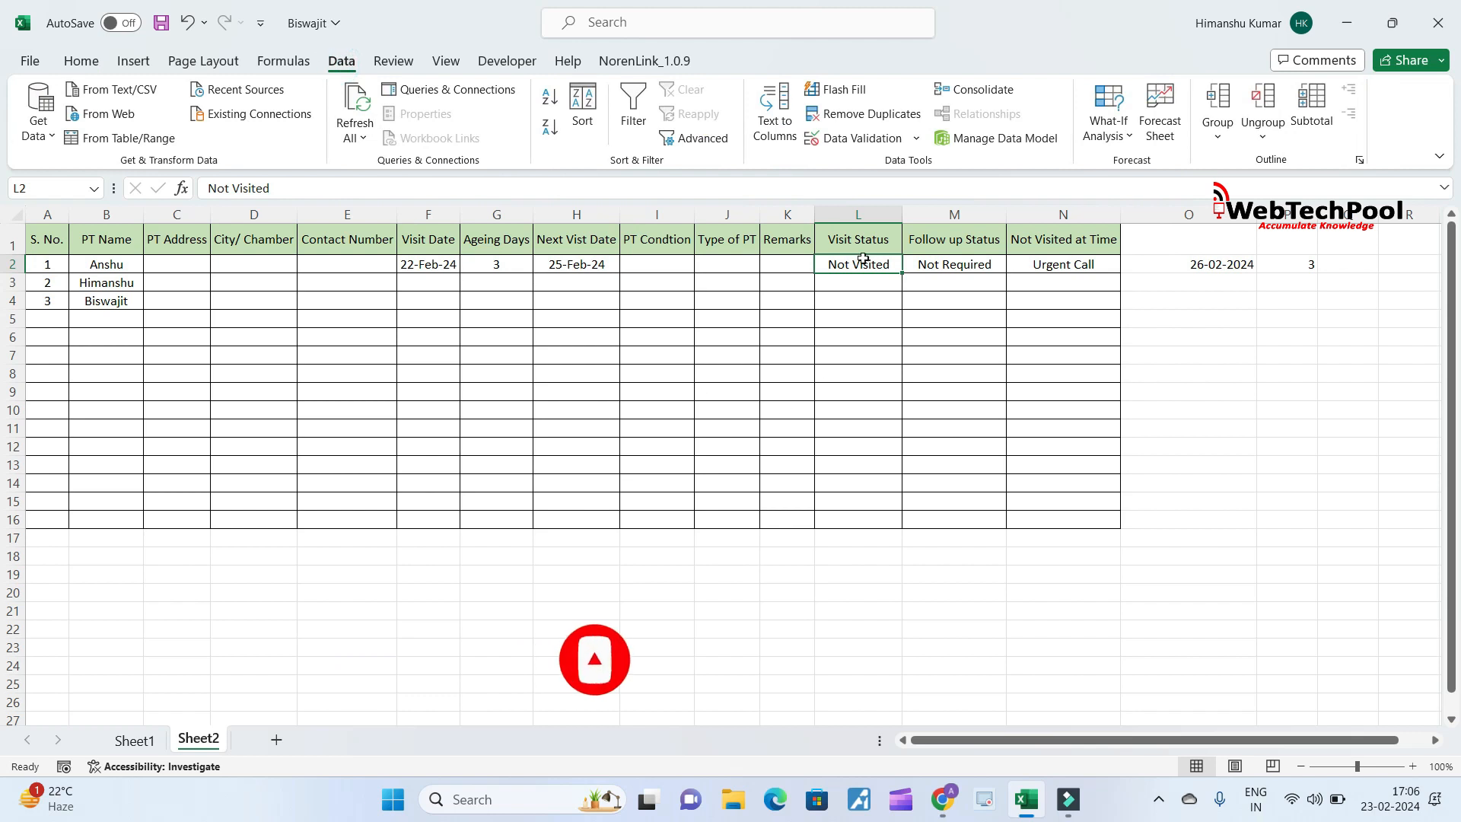
click(915, 140)
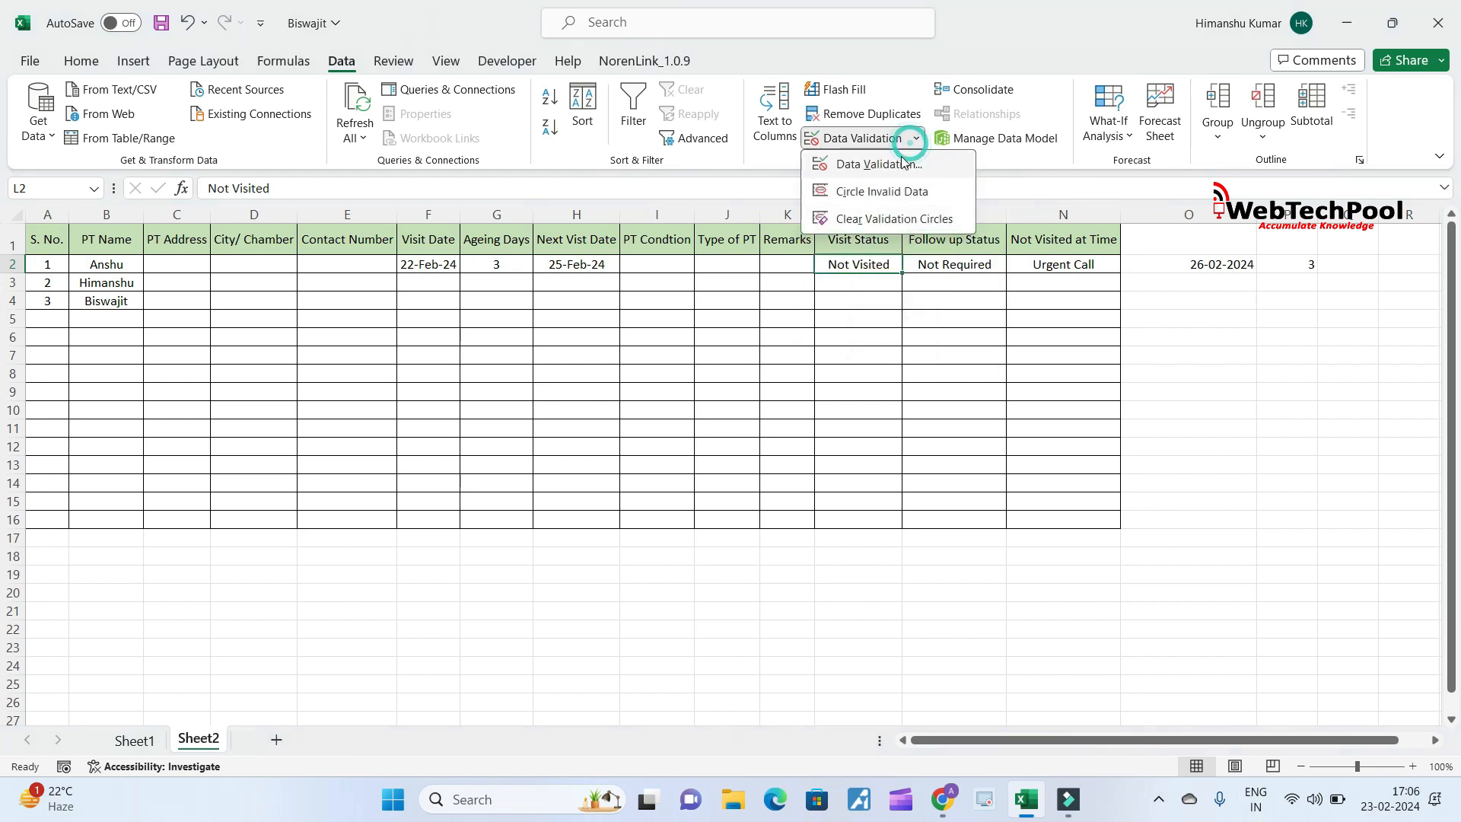
click(882, 164)
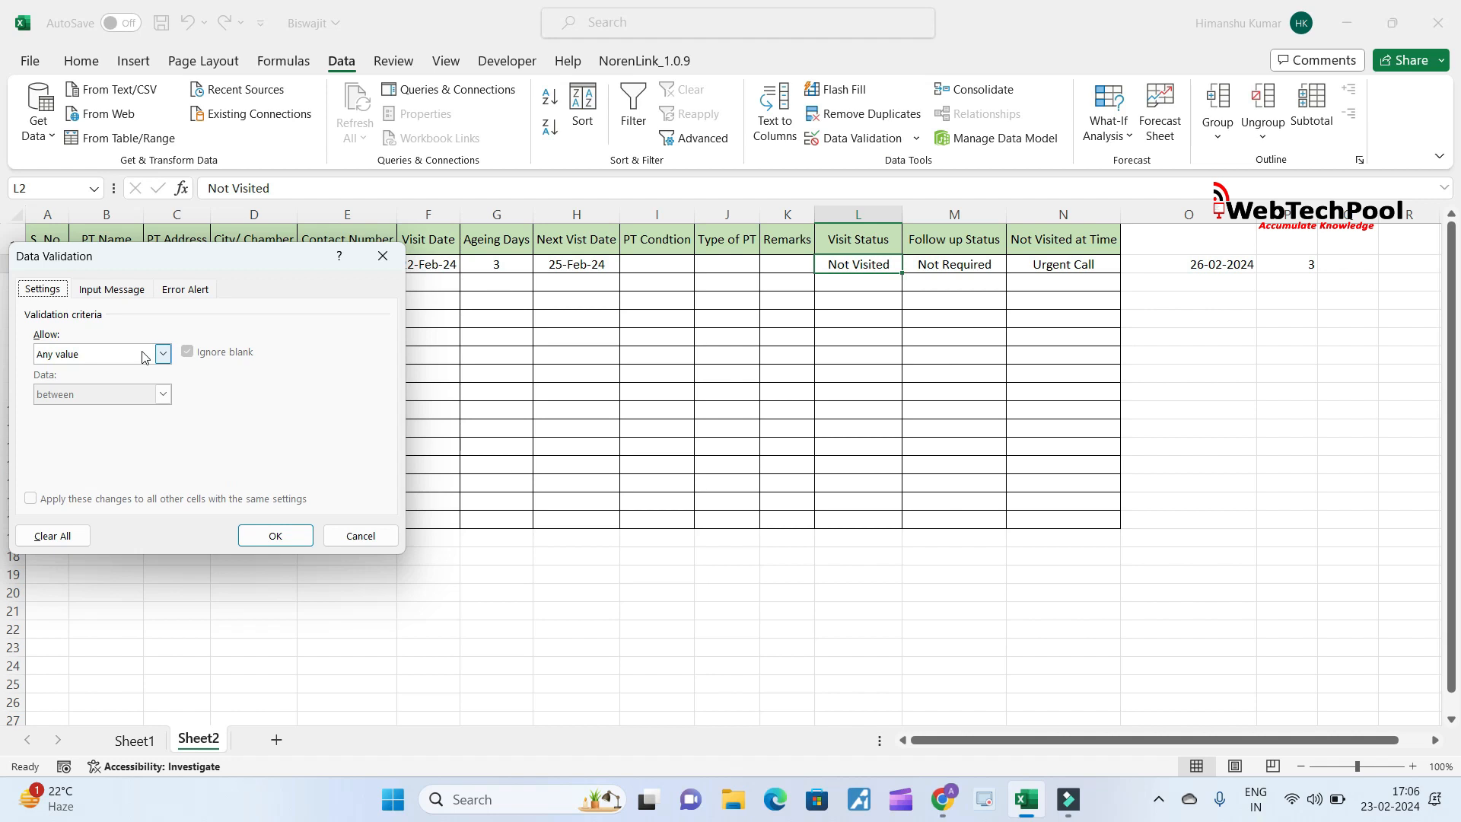
click(144, 357)
click(76, 409)
drag(214, 259, 677, 273)
click(494, 448)
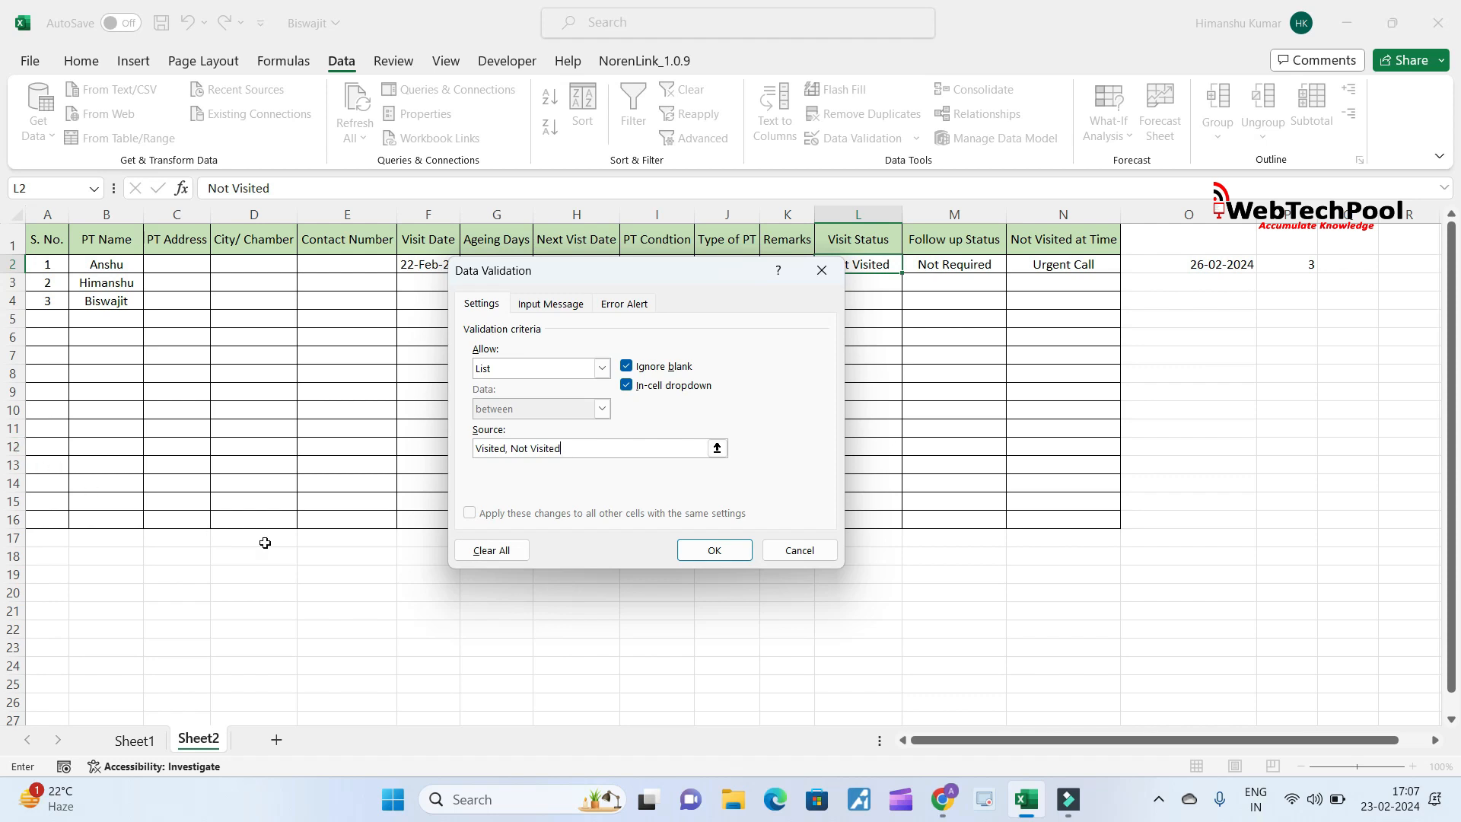
click(734, 556)
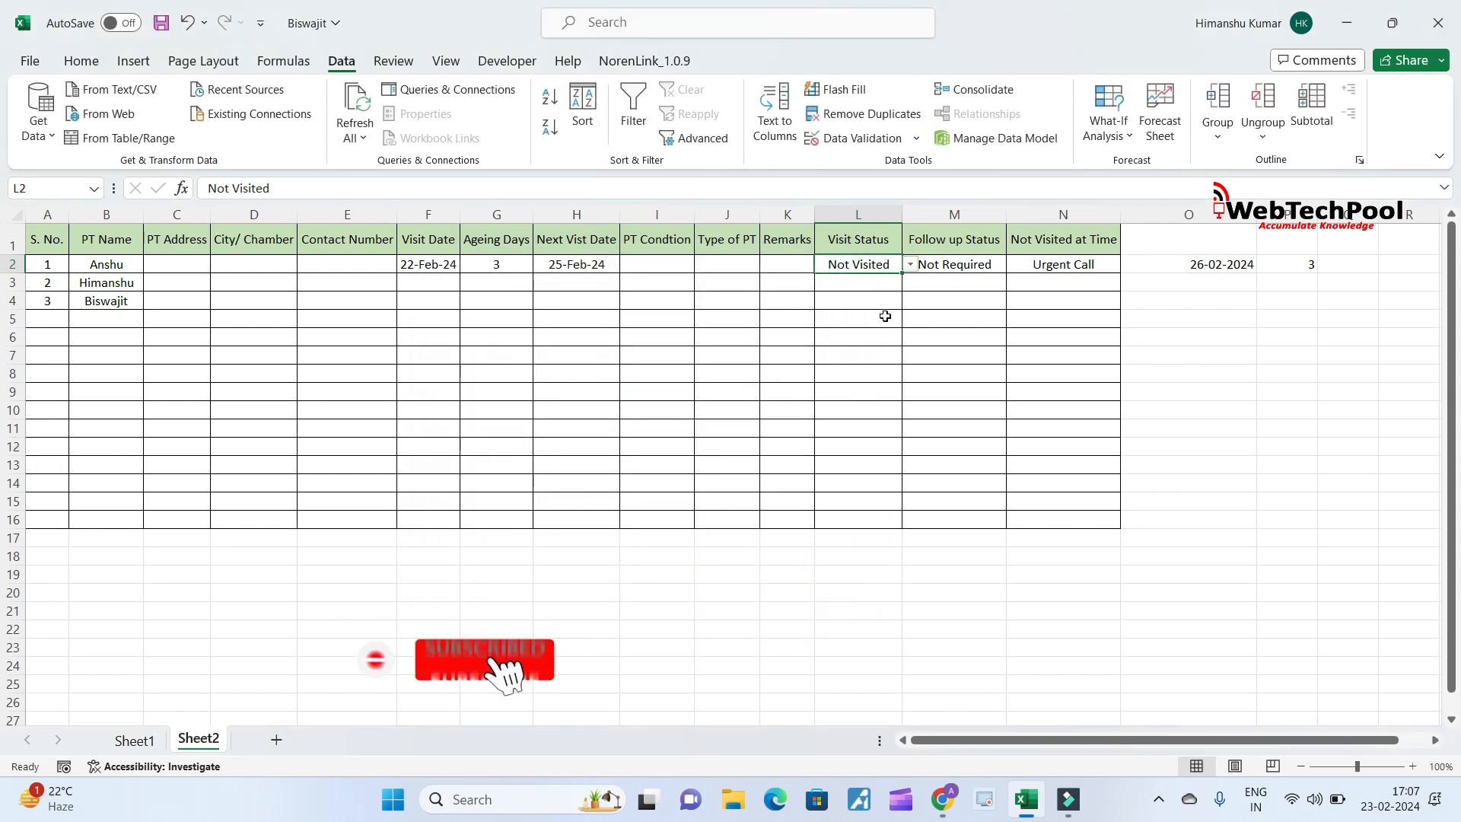
- Fill the Visit Status dropdown from L2 down to L16 and clear the copied values from L3:L16
drag(879, 265, 872, 517)
key(ctrl+d)
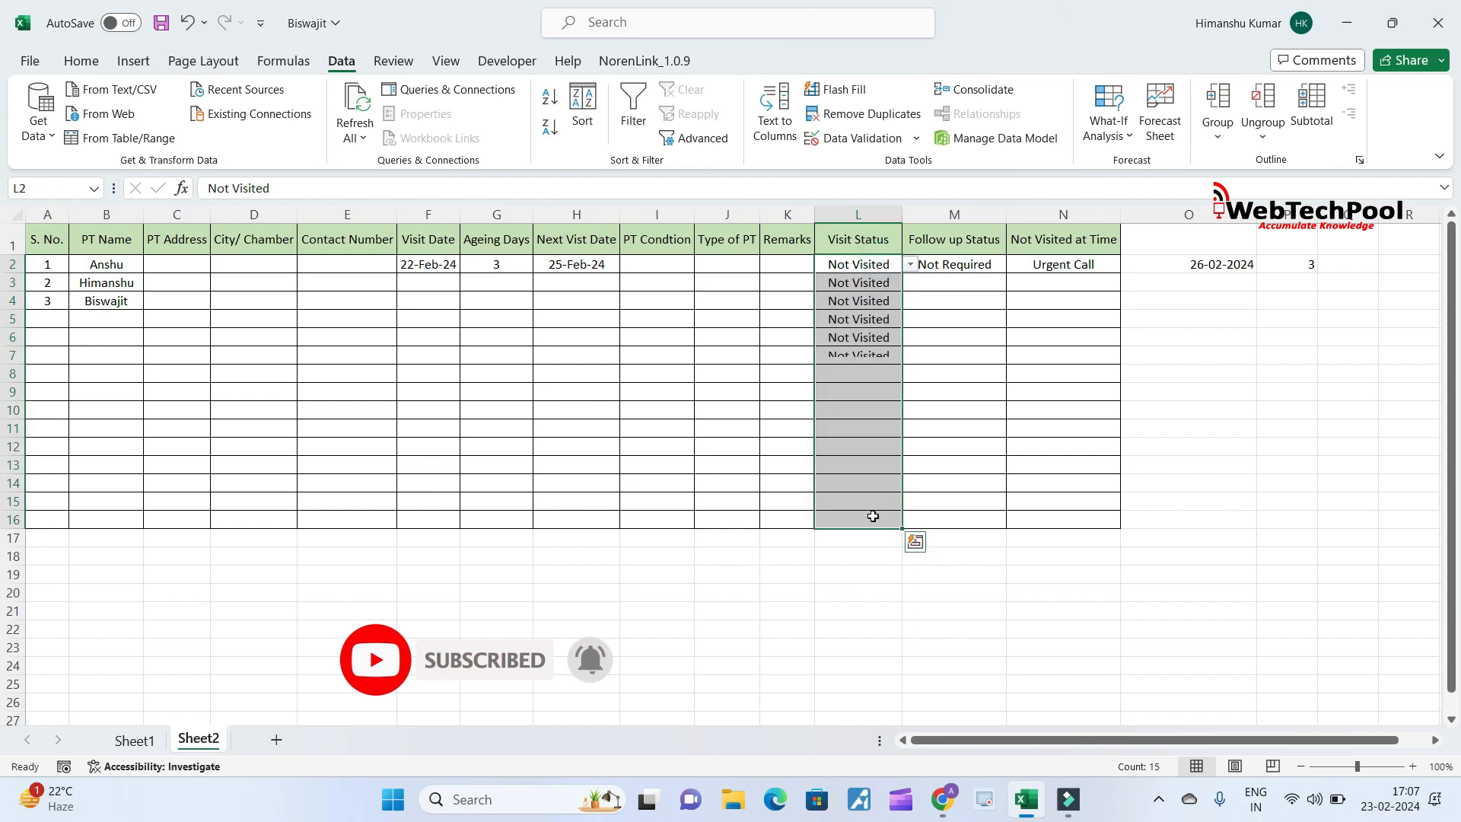
click(881, 270)
drag(874, 283, 868, 520)
key(Delete)
click(896, 302)
- Try the Visit Status dropdowns by choosing Visited in L2, Not Visited in L3 and Visited in L4
click(880, 264)
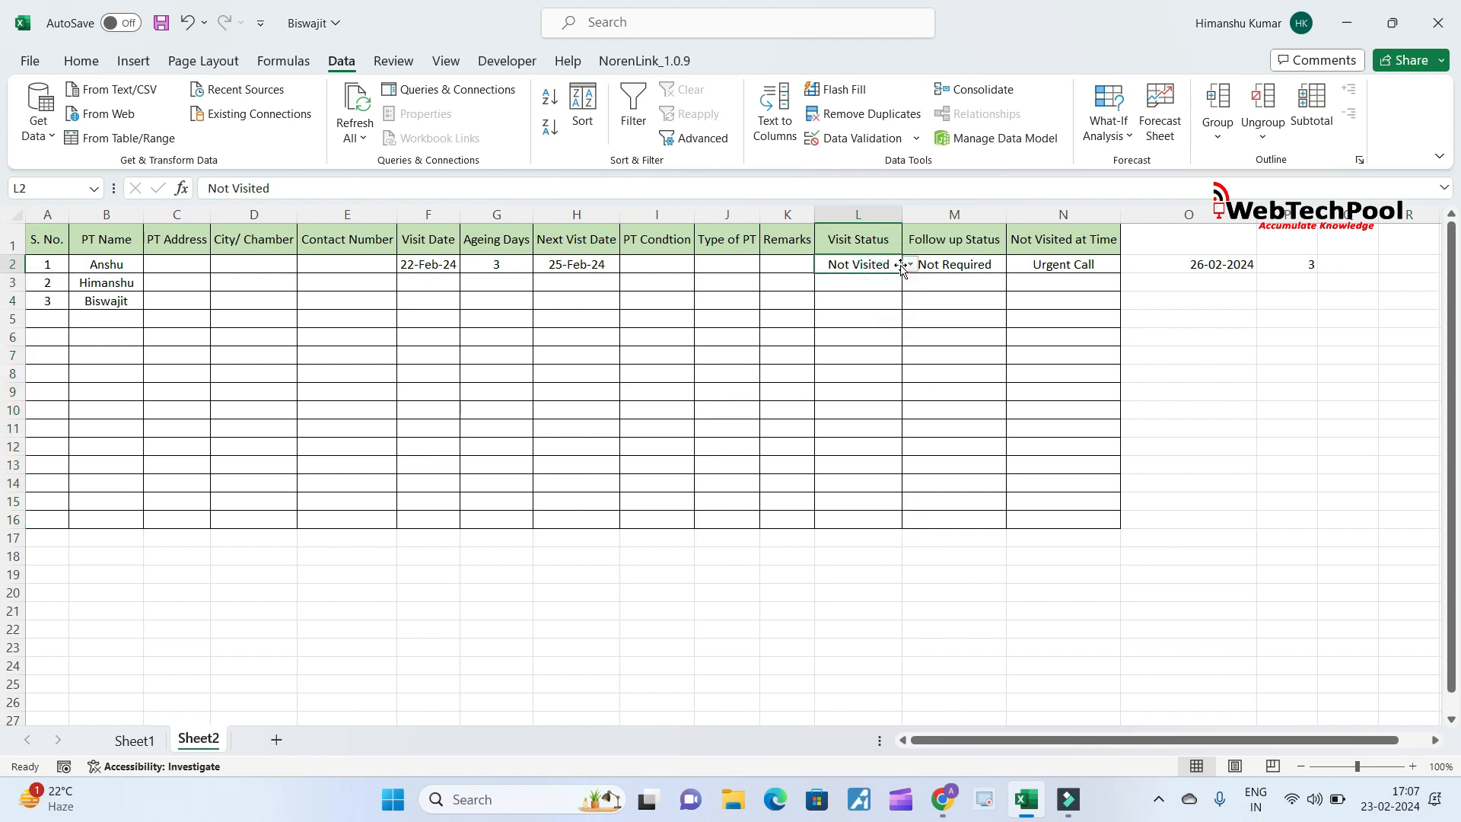
click(910, 264)
click(859, 281)
click(873, 285)
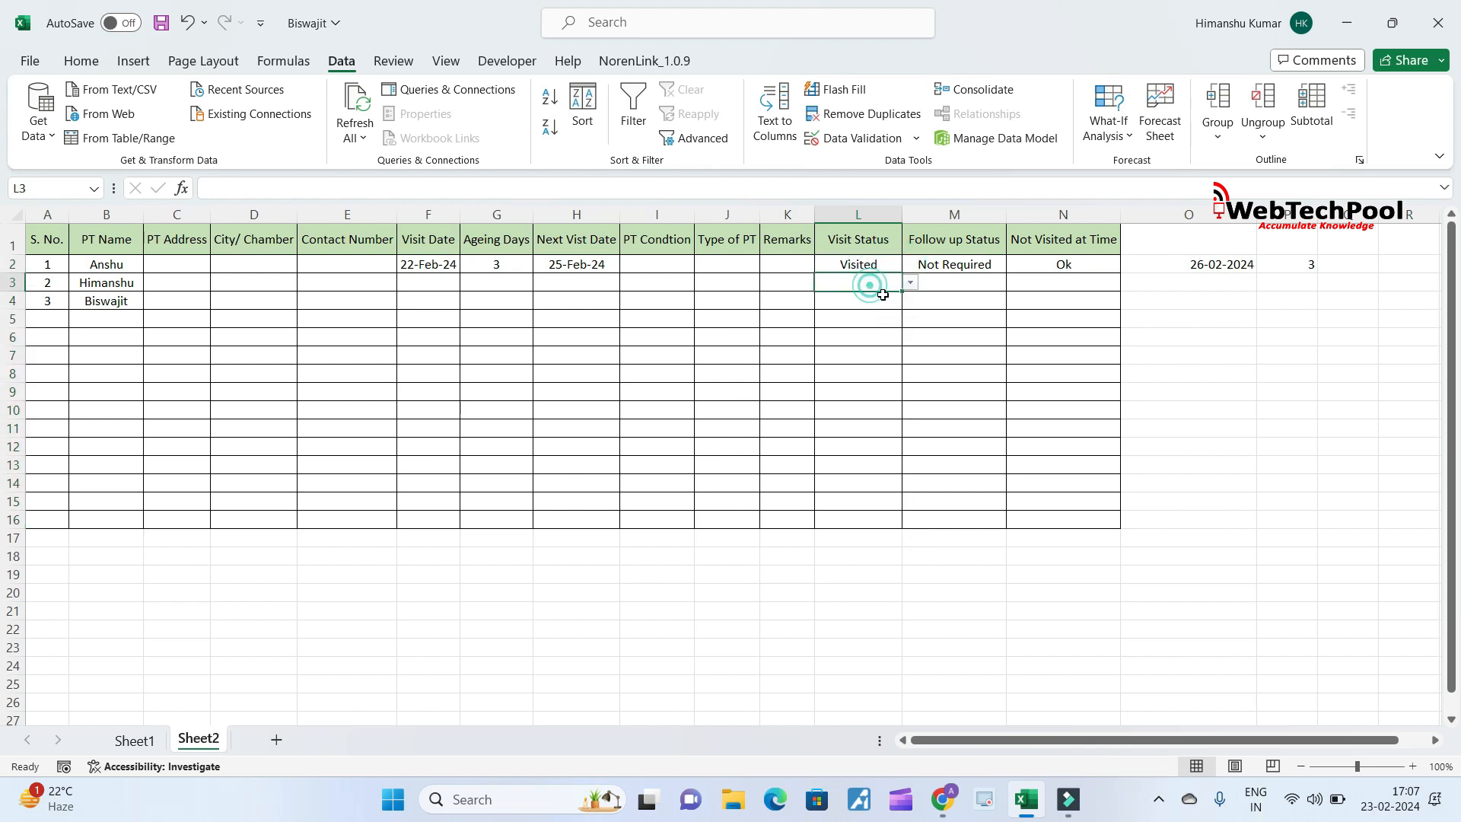
click(910, 283)
click(891, 307)
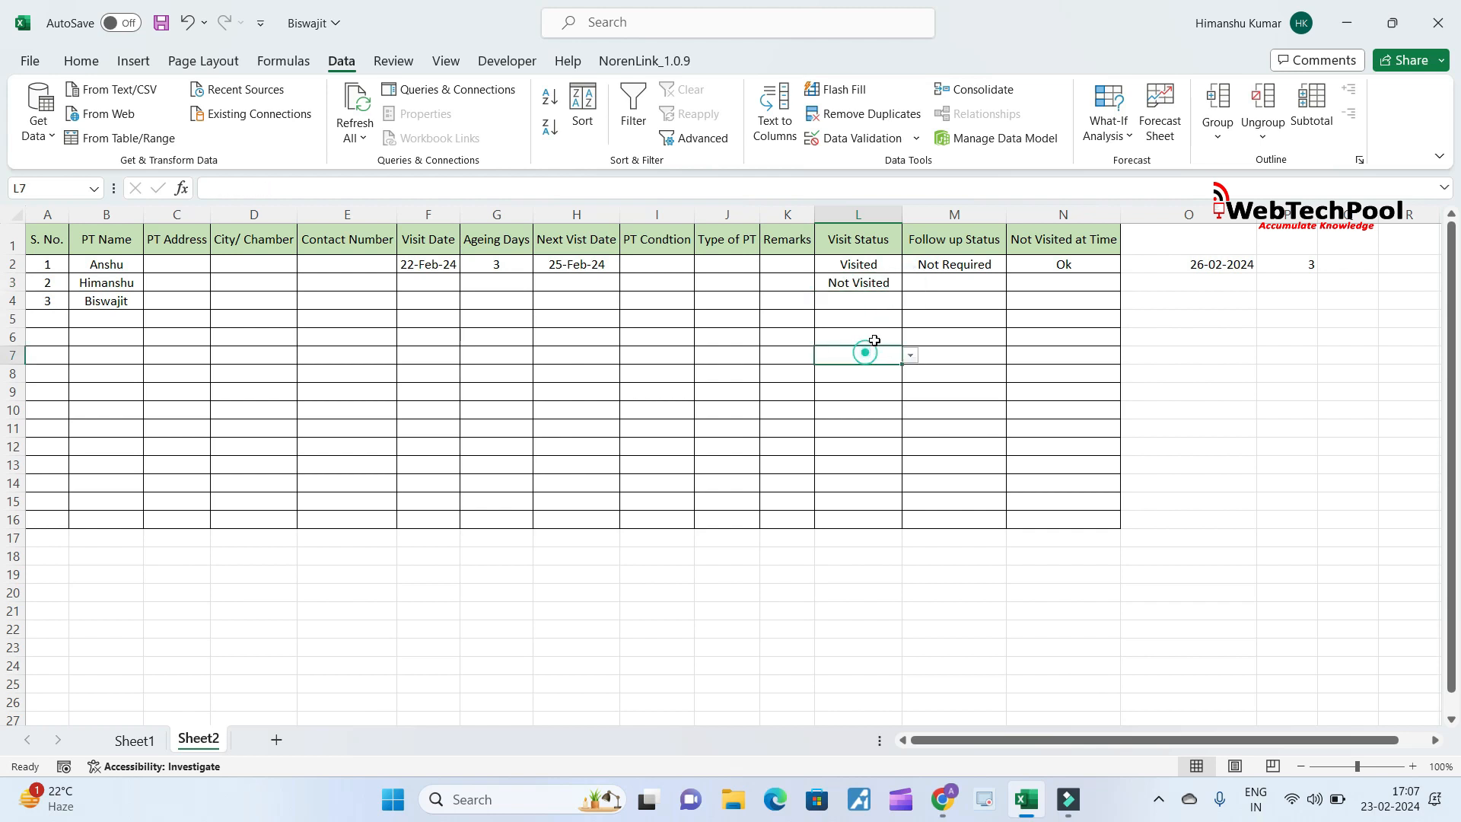
click(865, 302)
click(909, 301)
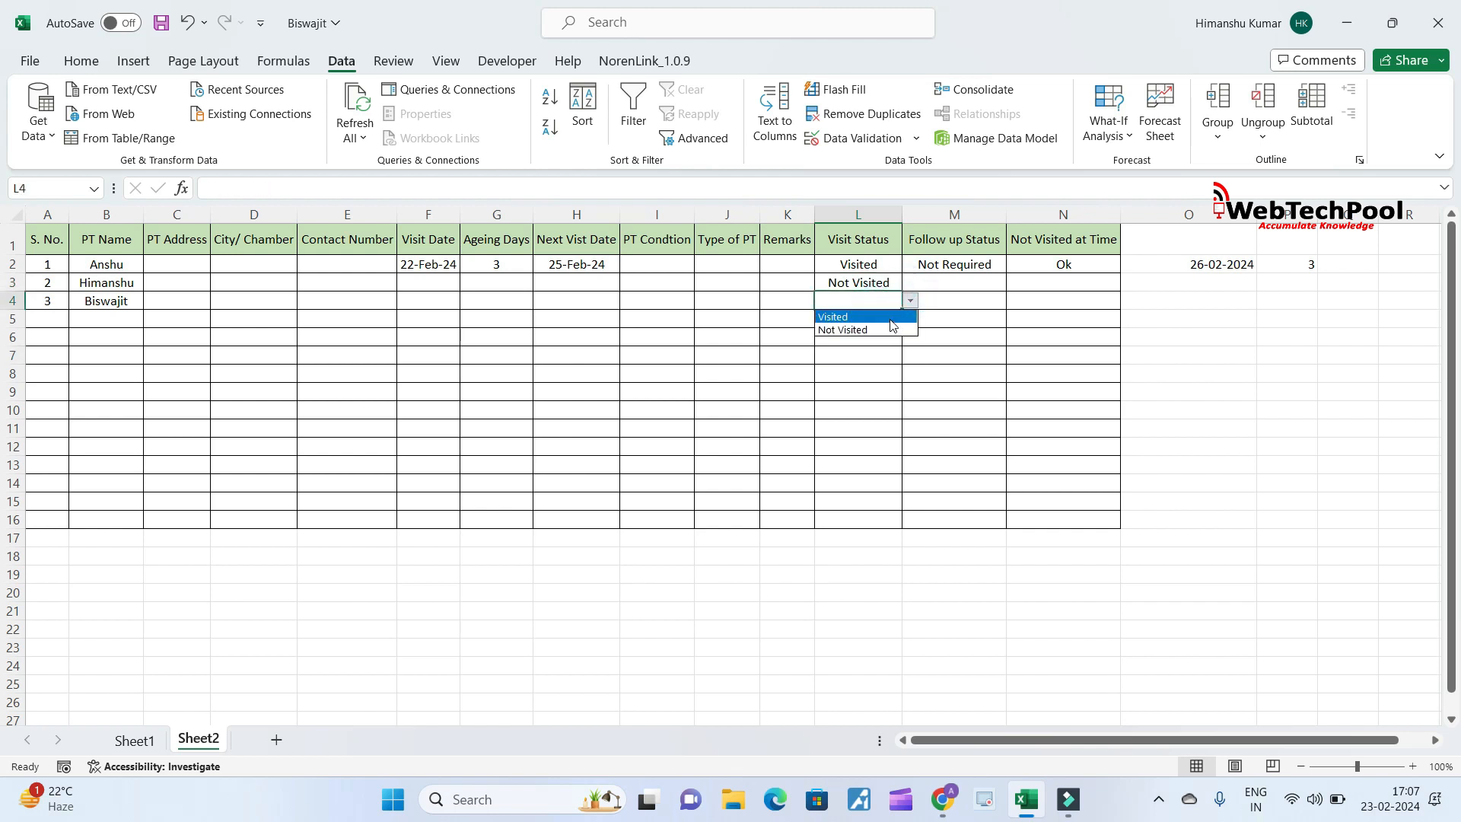
click(865, 316)
click(870, 358)
- Clear the Visit Status values from cells L2:L4
click(873, 271)
drag(872, 275, 867, 303)
key(Delete)
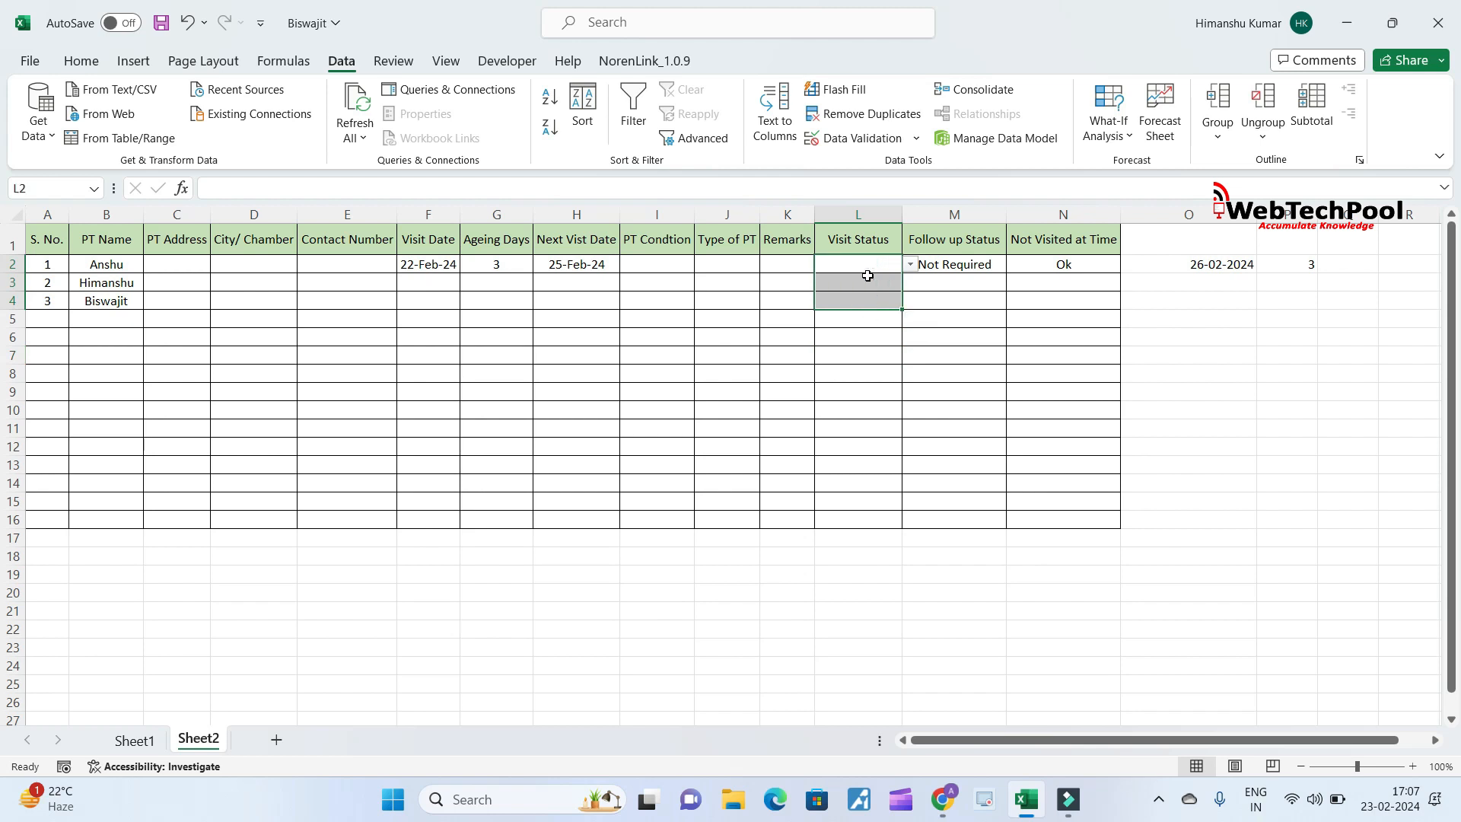
click(872, 321)
- Examine the Follow up Status formula in M2 and the date formula it references in O2
click(951, 236)
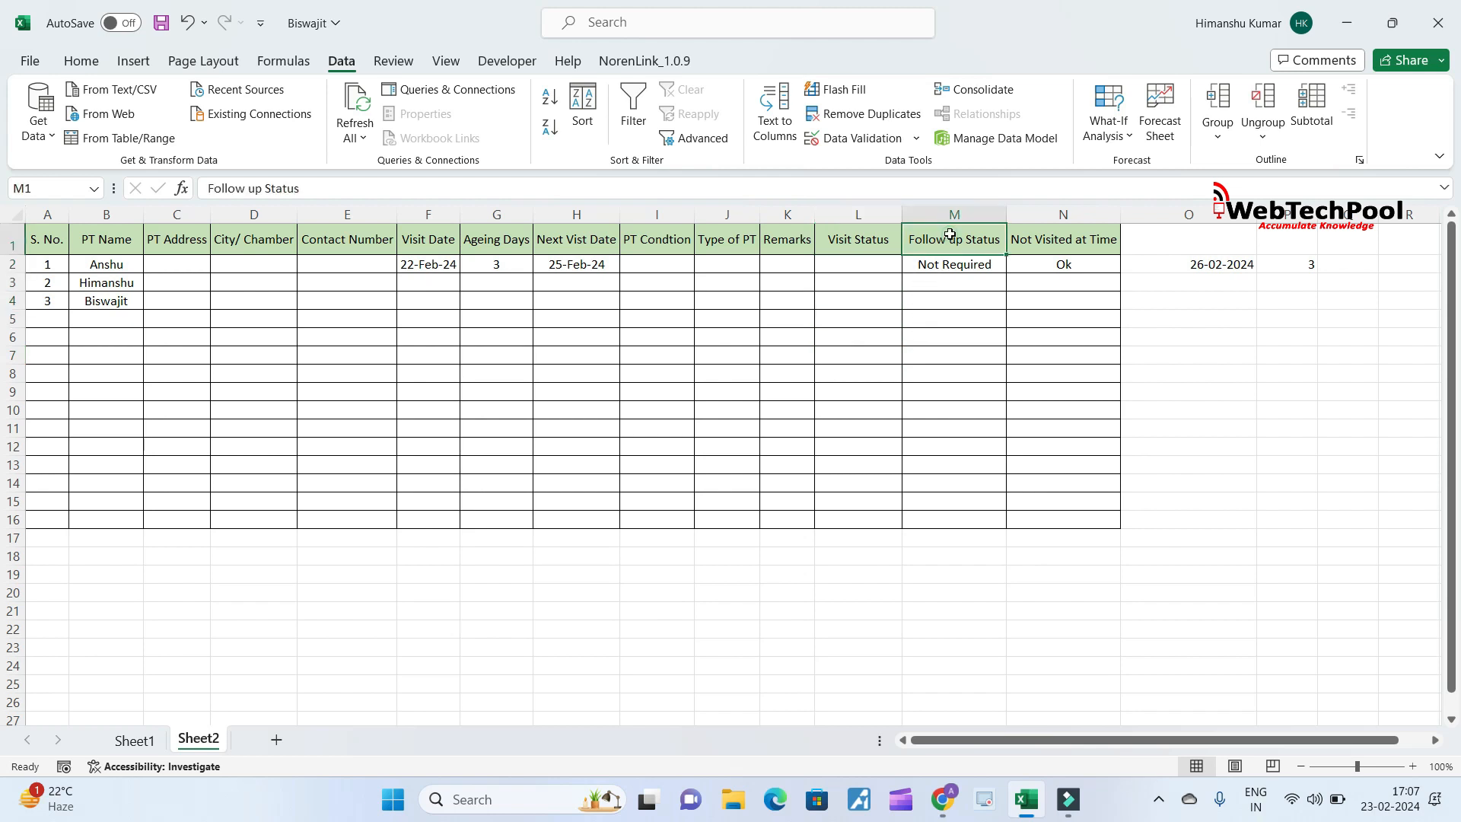
click(952, 265)
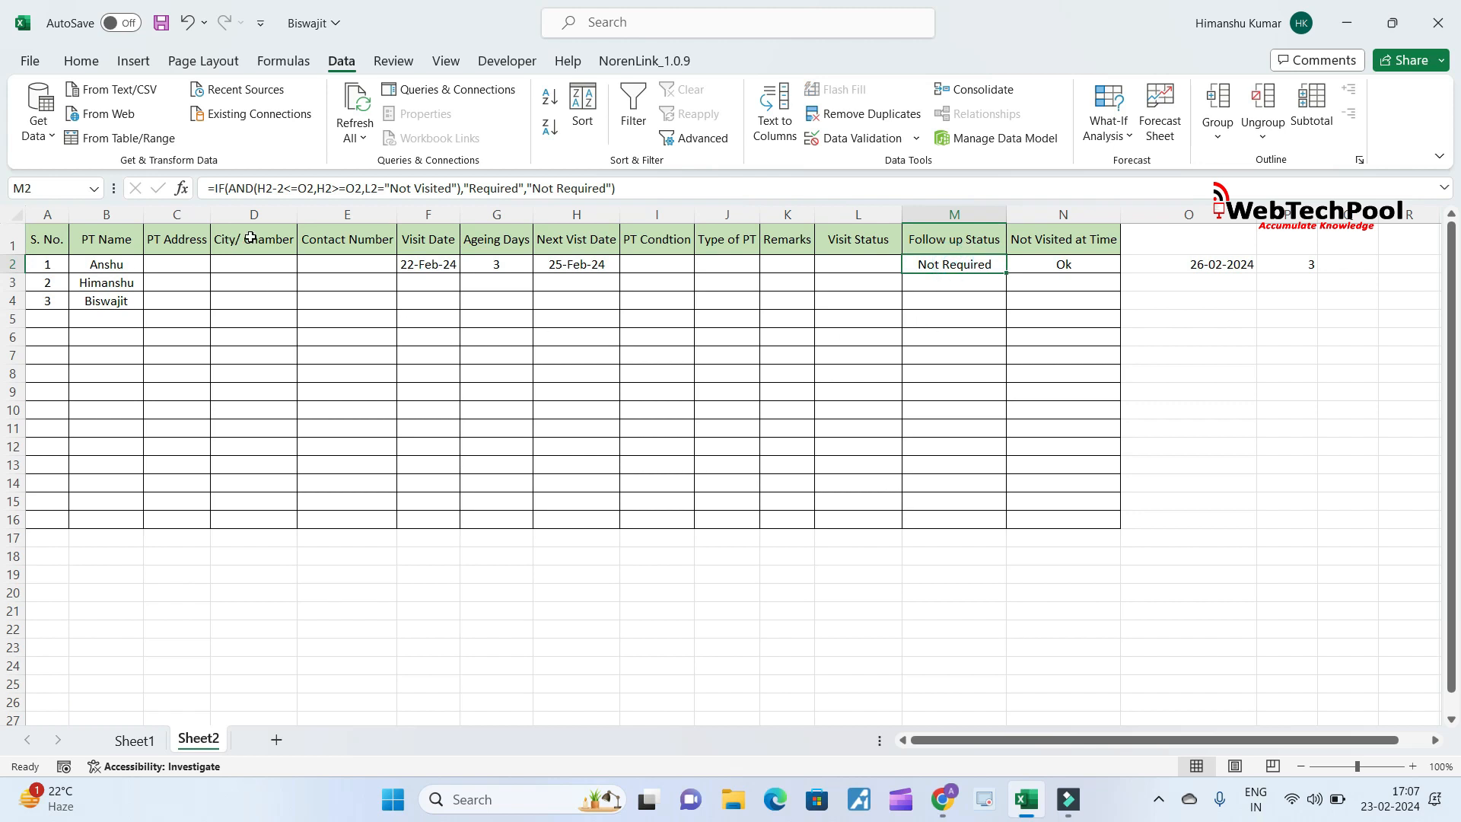
click(618, 188)
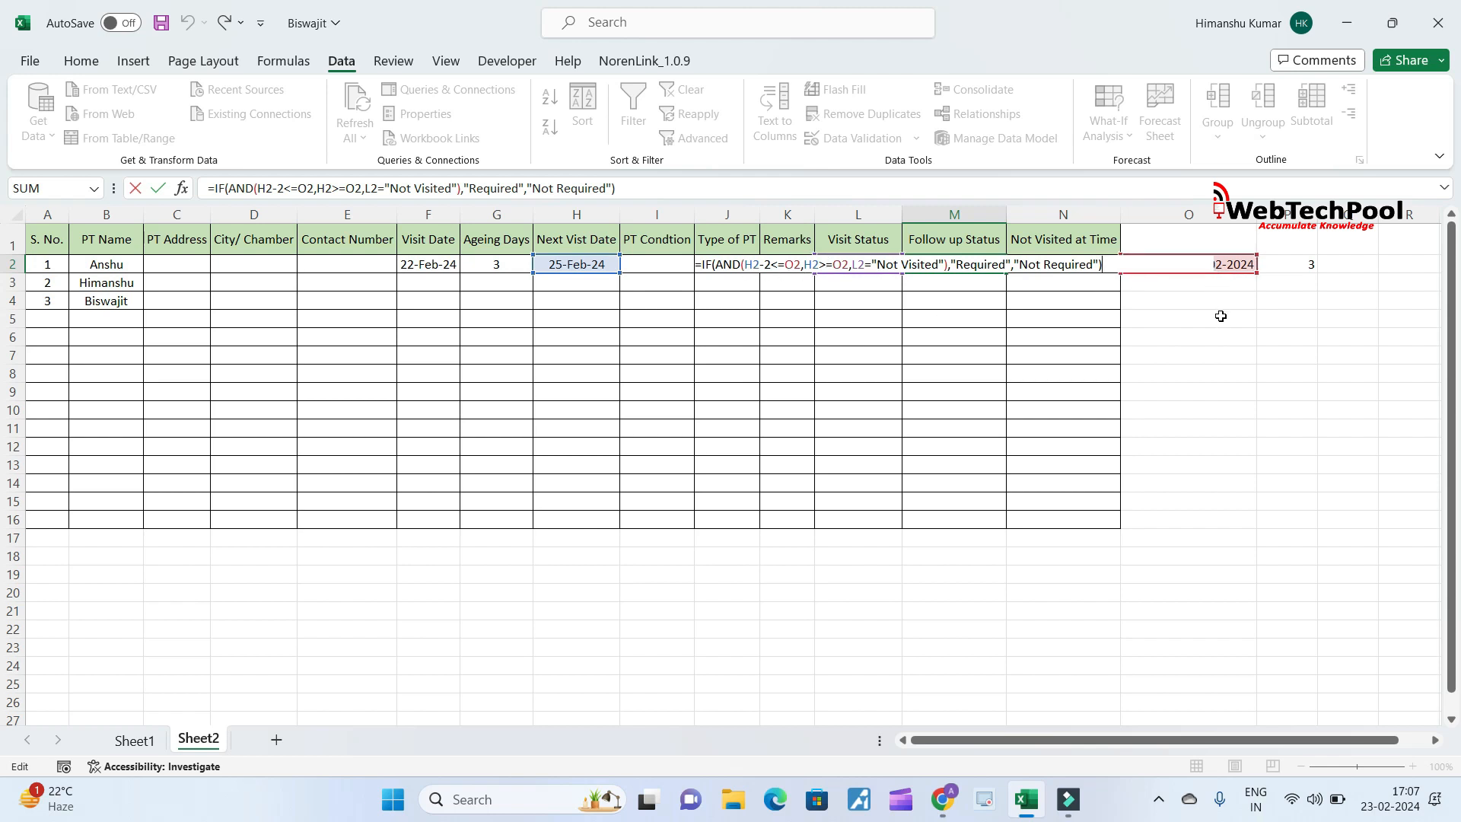
key(ctrl+Return)
click(1214, 265)
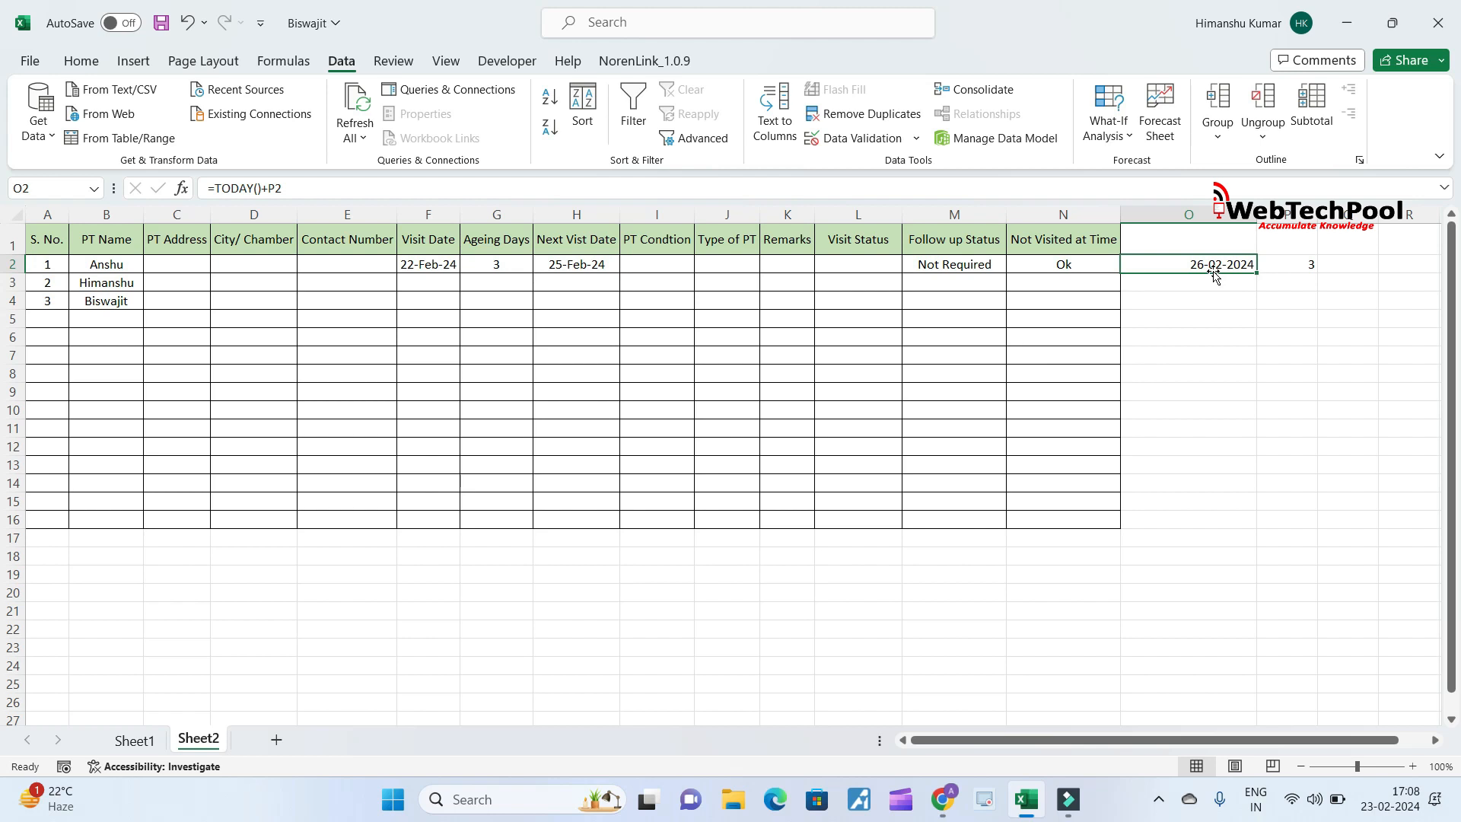
- Examine the Follow up Status formula in M2 and the Not Visited at Time formula in N2
click(982, 266)
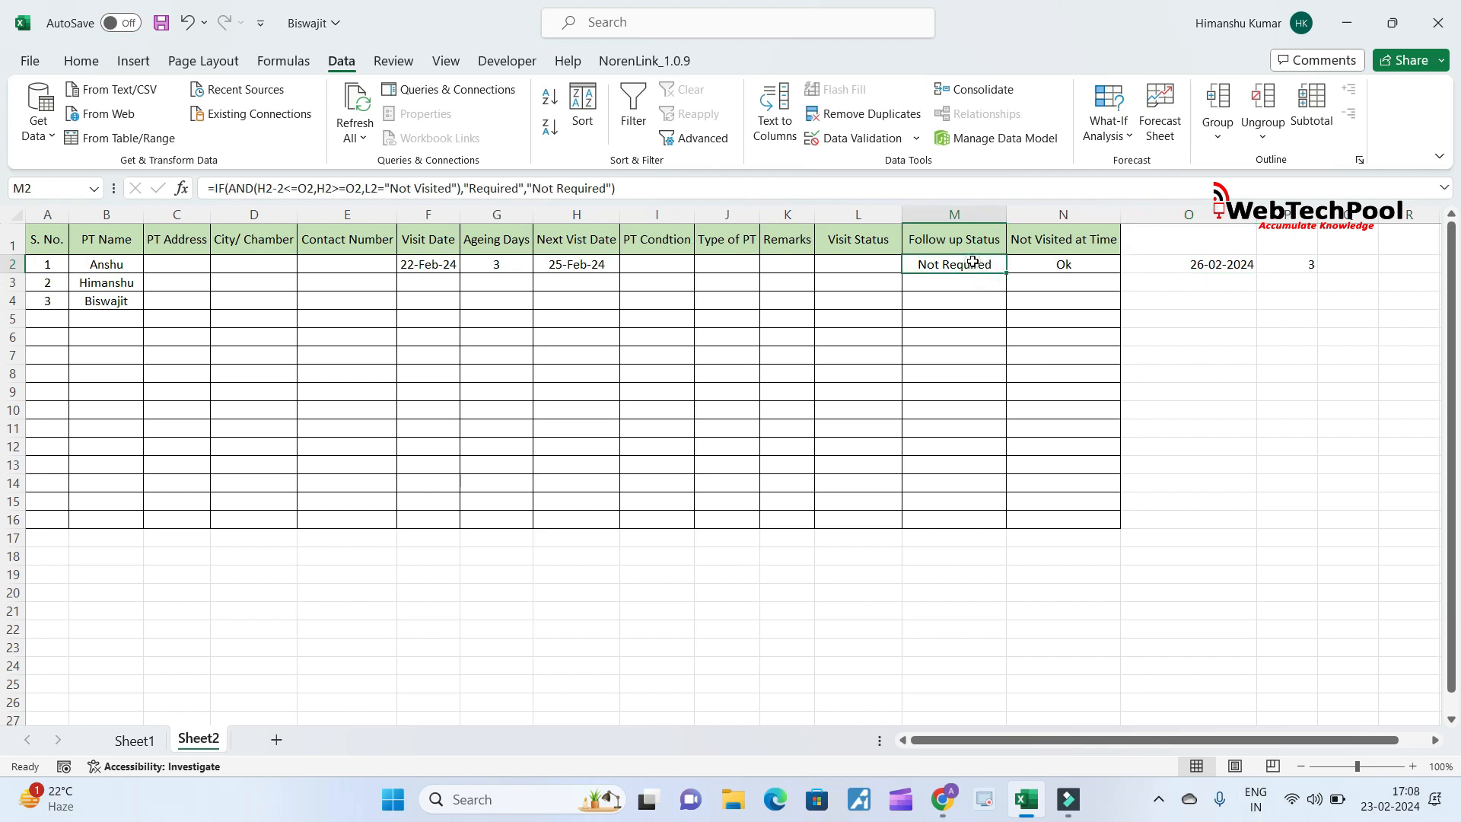
double_click(973, 263)
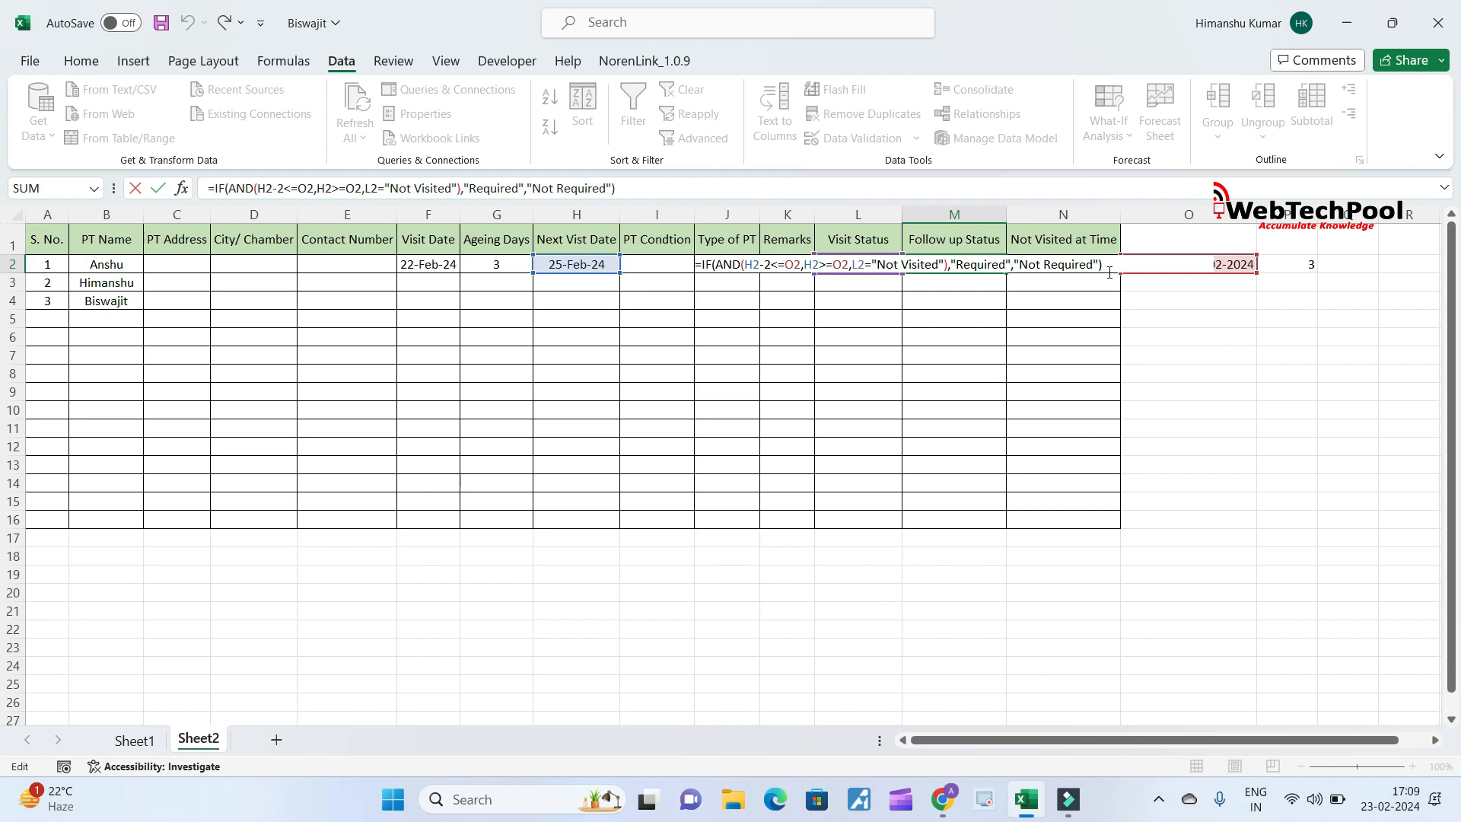
key(ctrl+Return)
click(1087, 268)
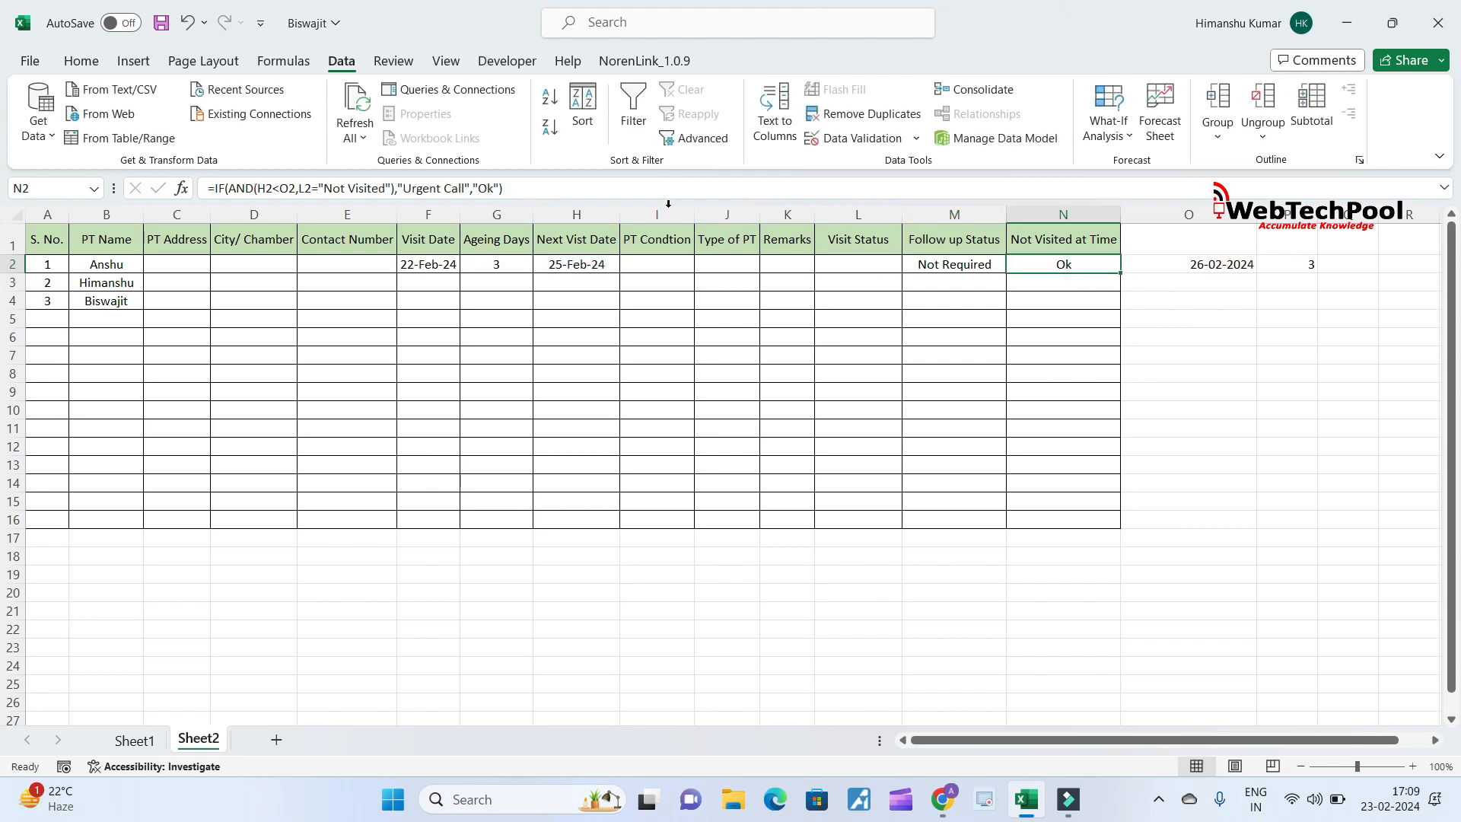
click(641, 187)
click(1106, 264)
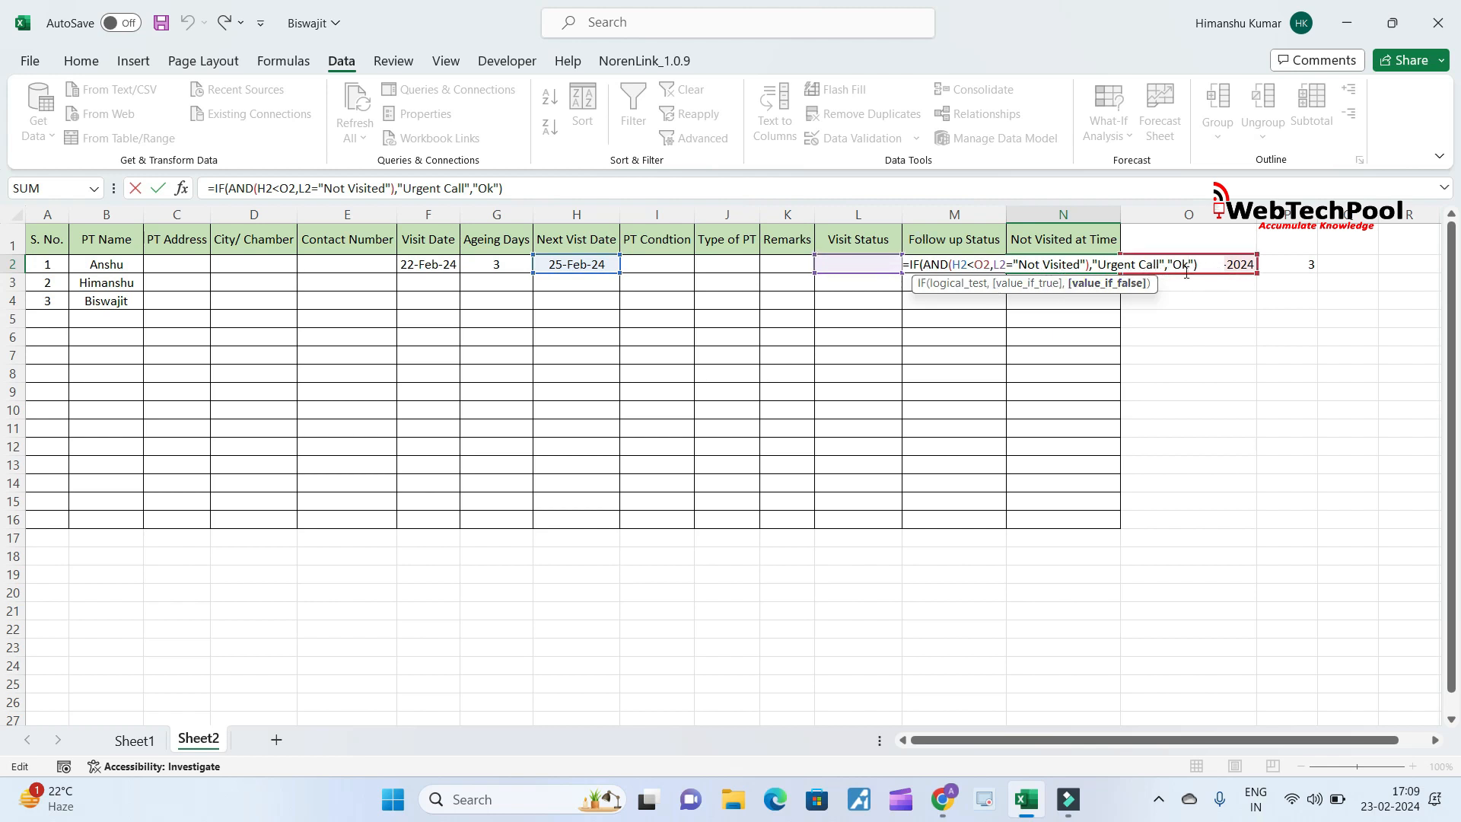
key(ctrl+Return)
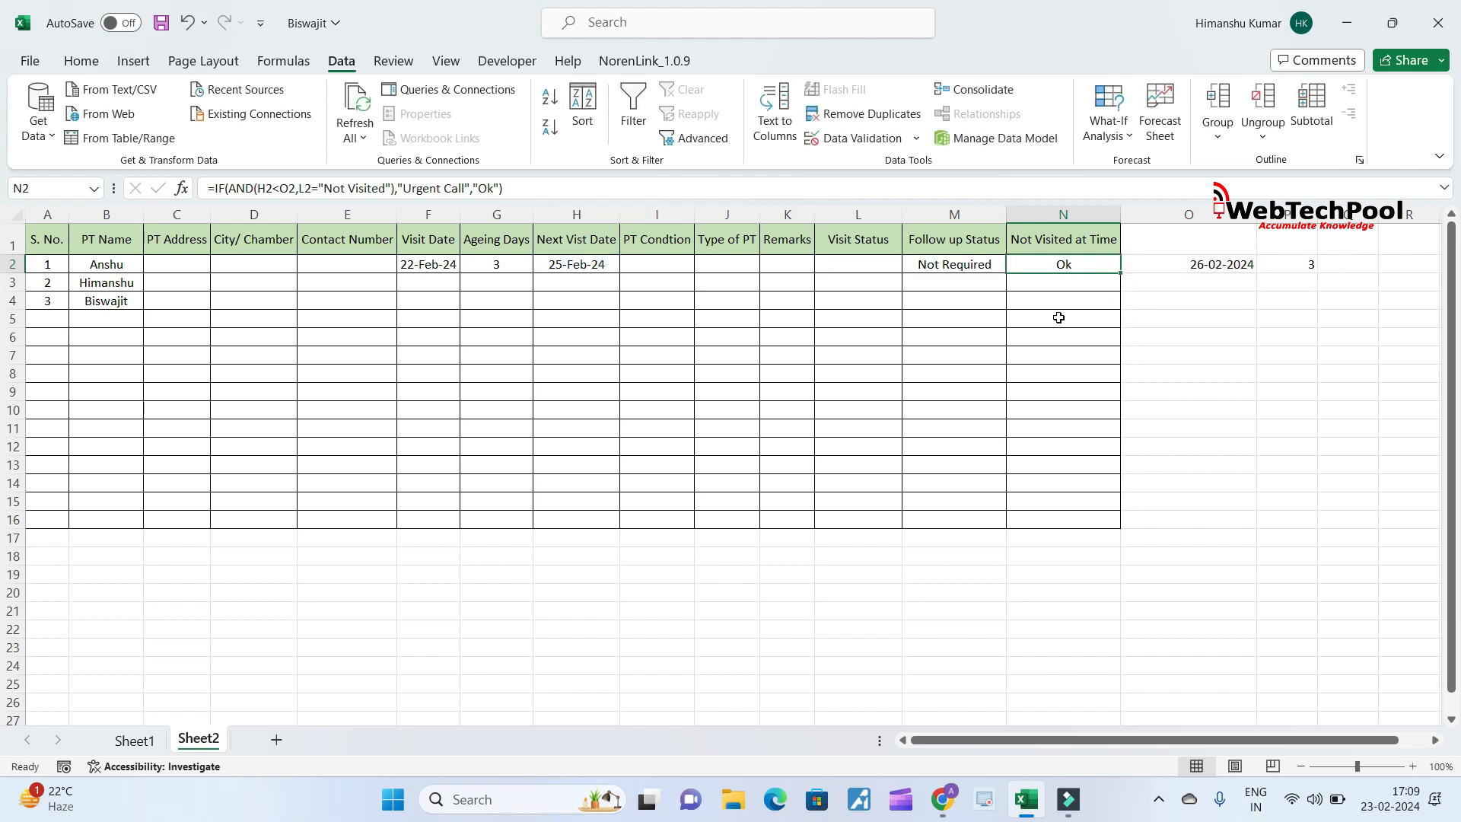
- Set the Visit Status in L2 to Not Visited and inspect the Follow up Status and date formulas in M2 and O2
click(875, 265)
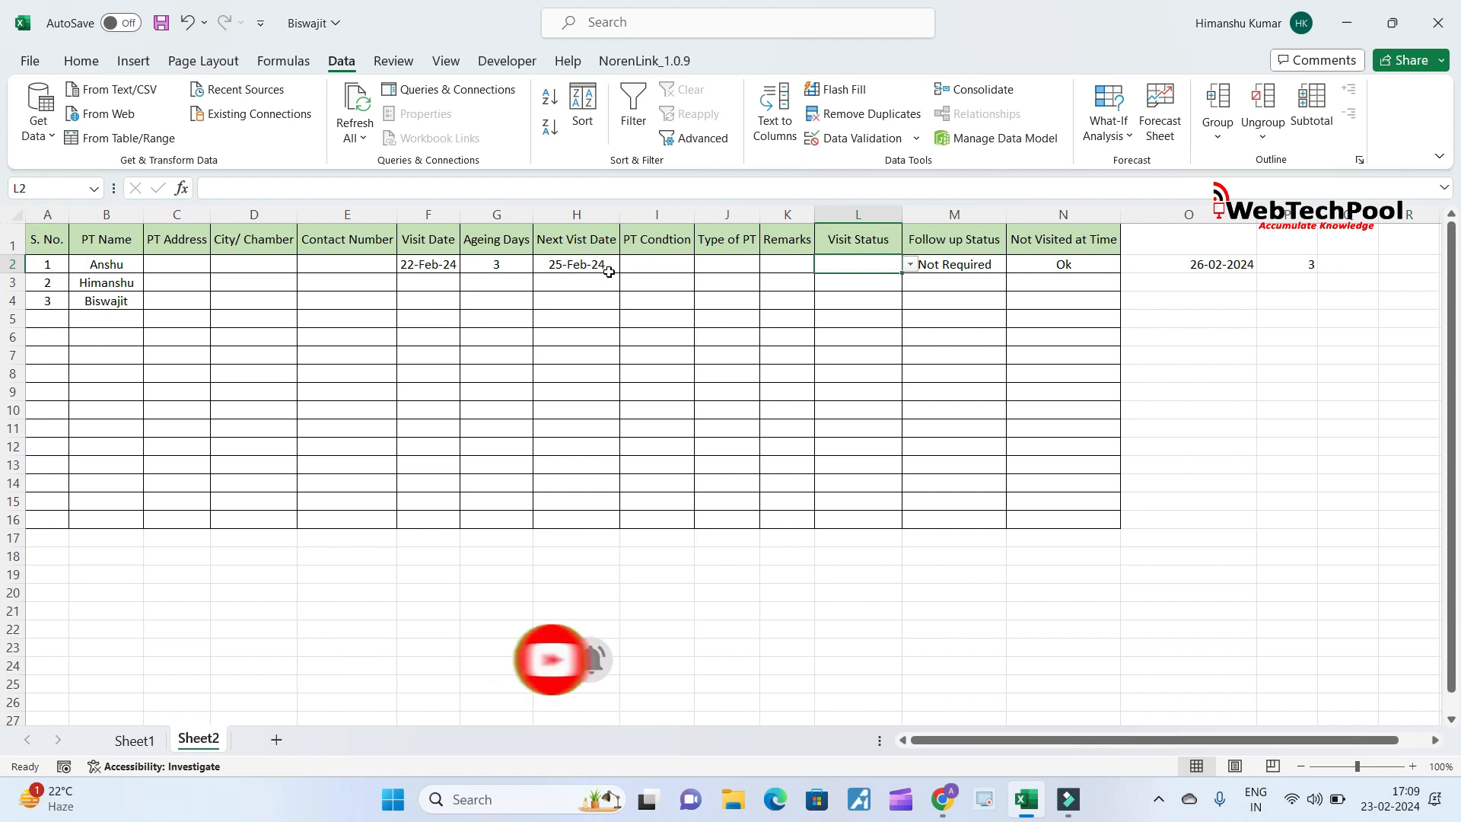
click(910, 265)
click(893, 292)
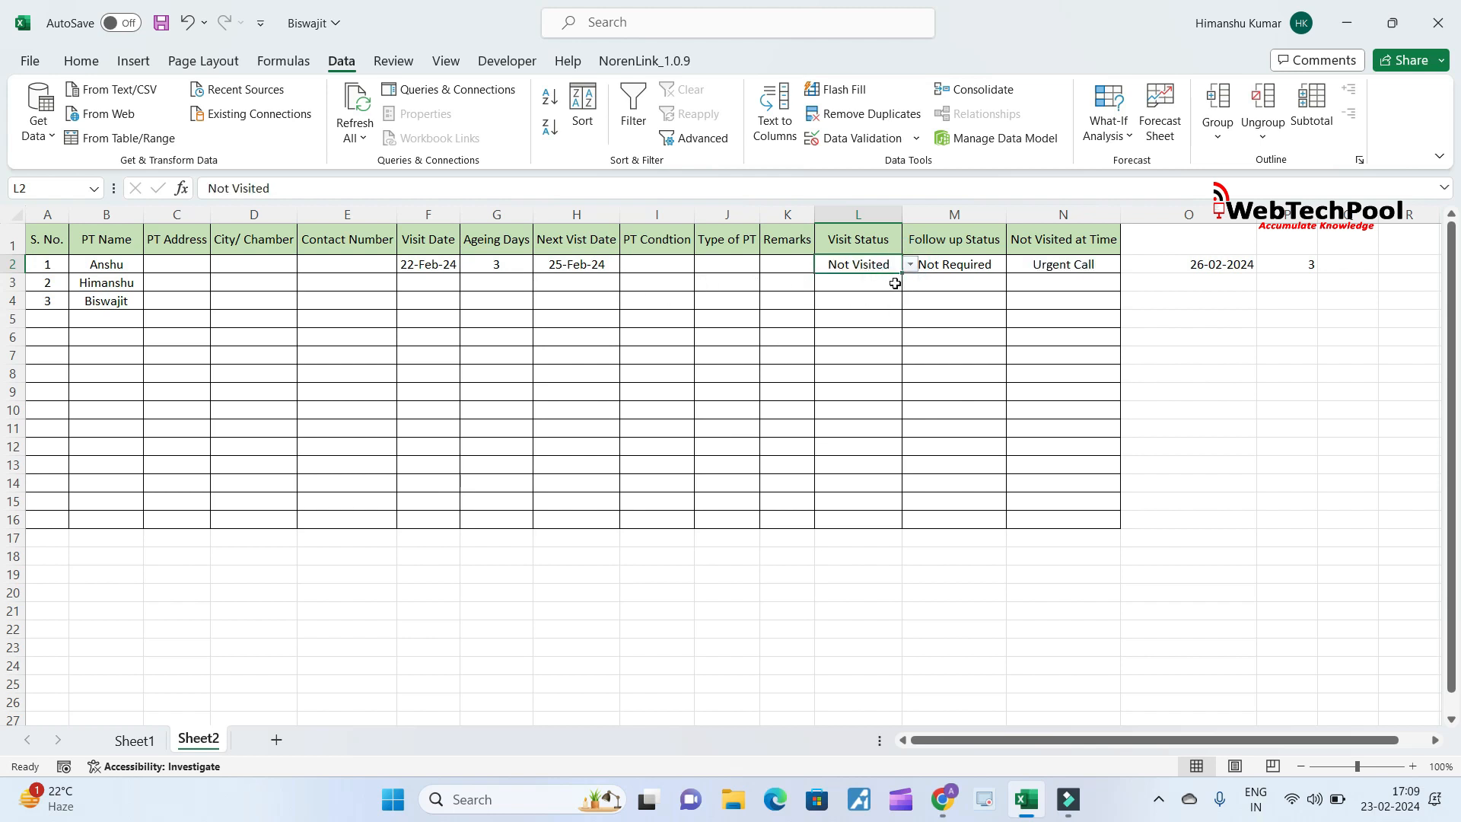
click(971, 273)
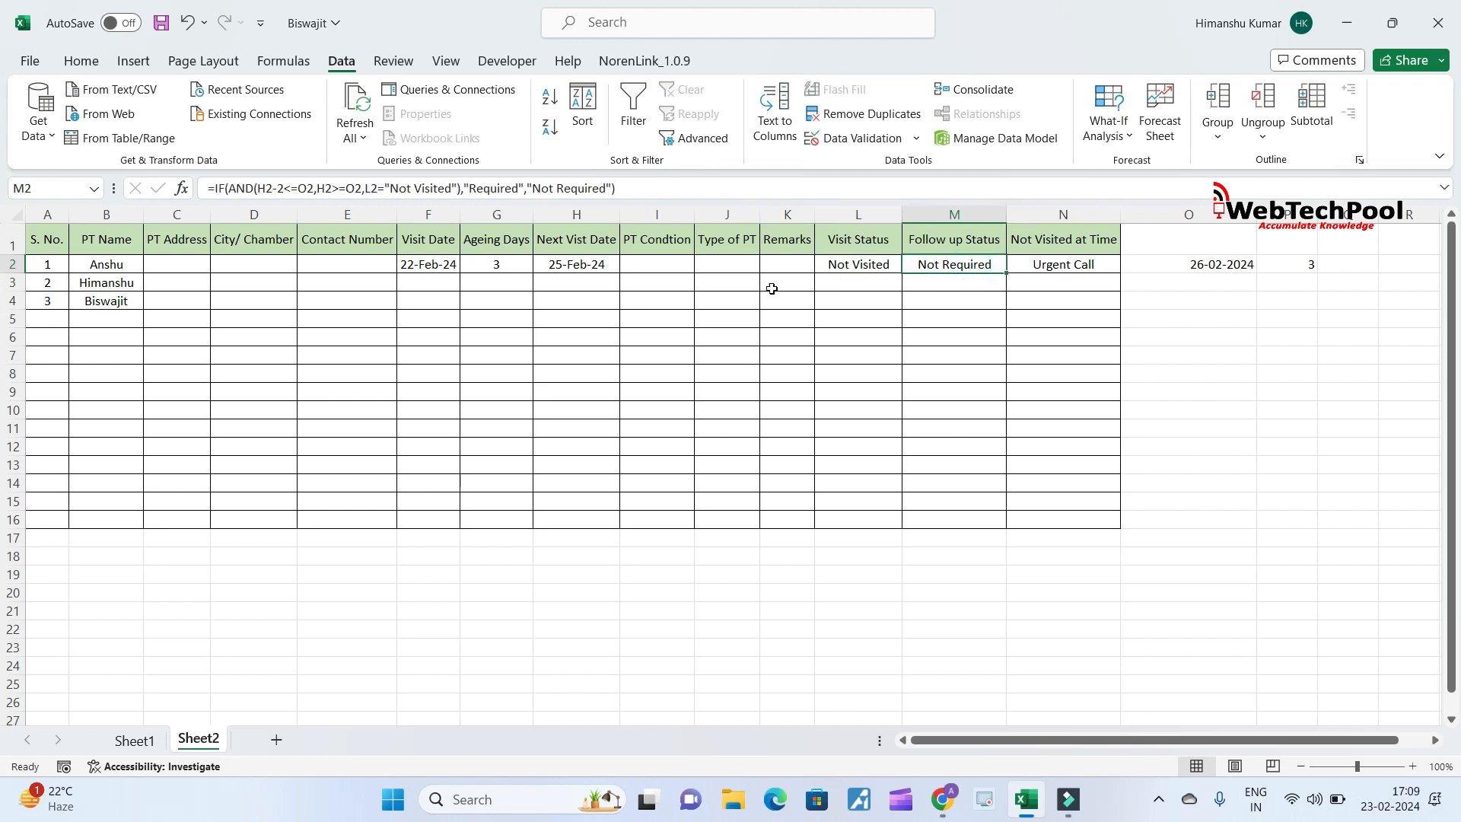
click(1285, 265)
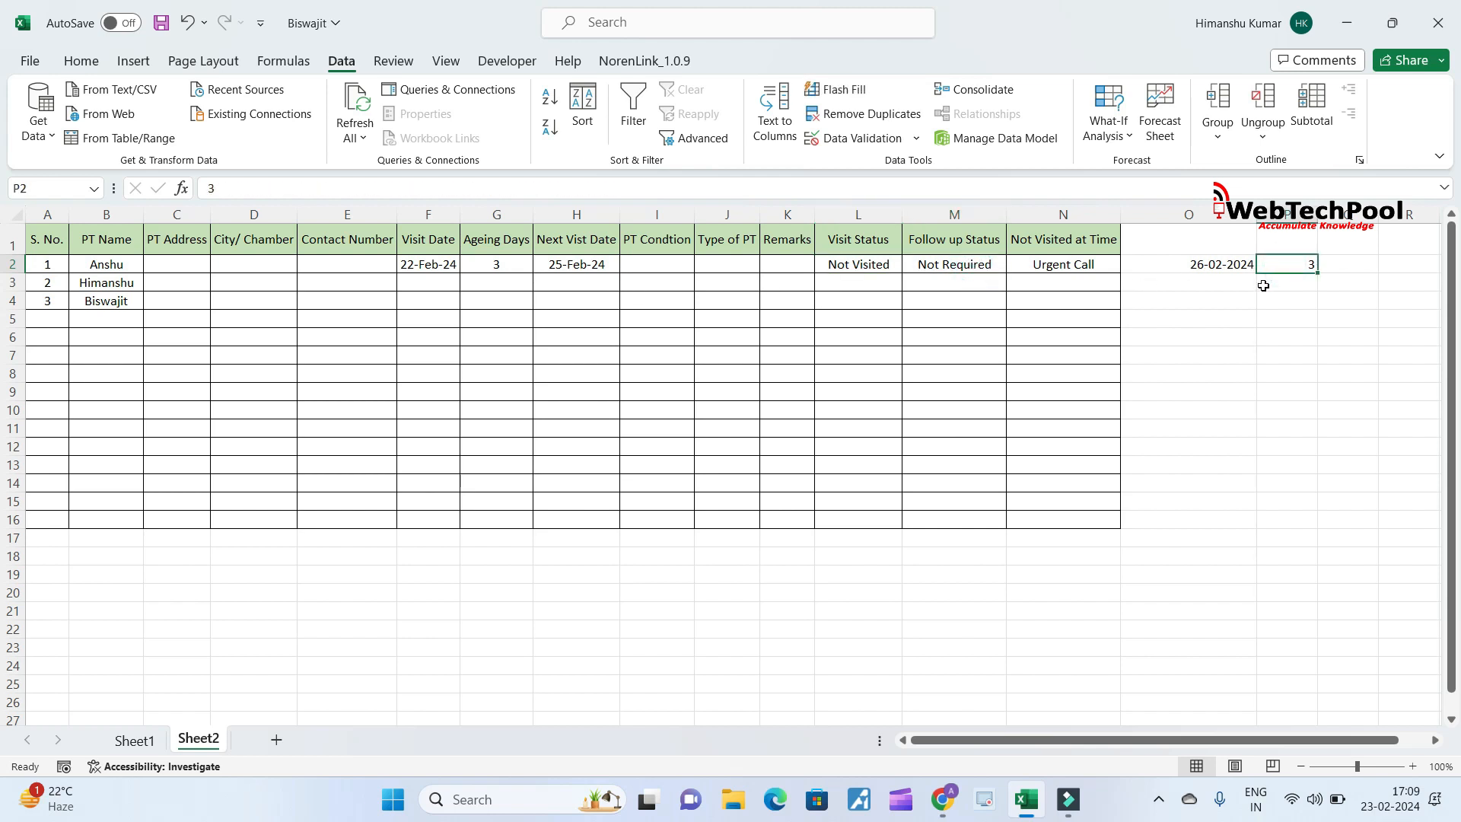
click(1202, 272)
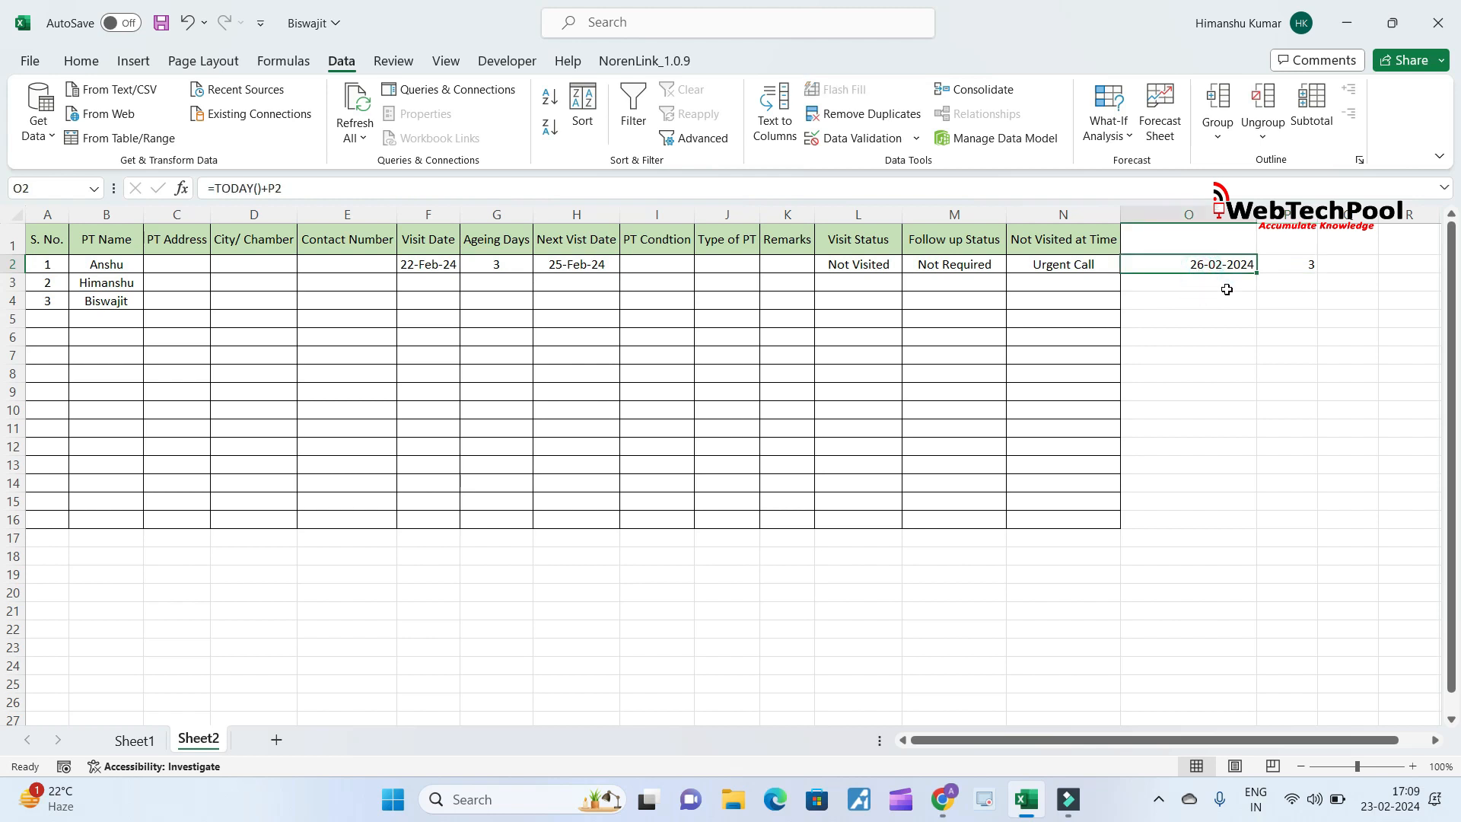
- Test the follow-up formulas by changing the day offset in P2 to -1 and to 0
click(1288, 264)
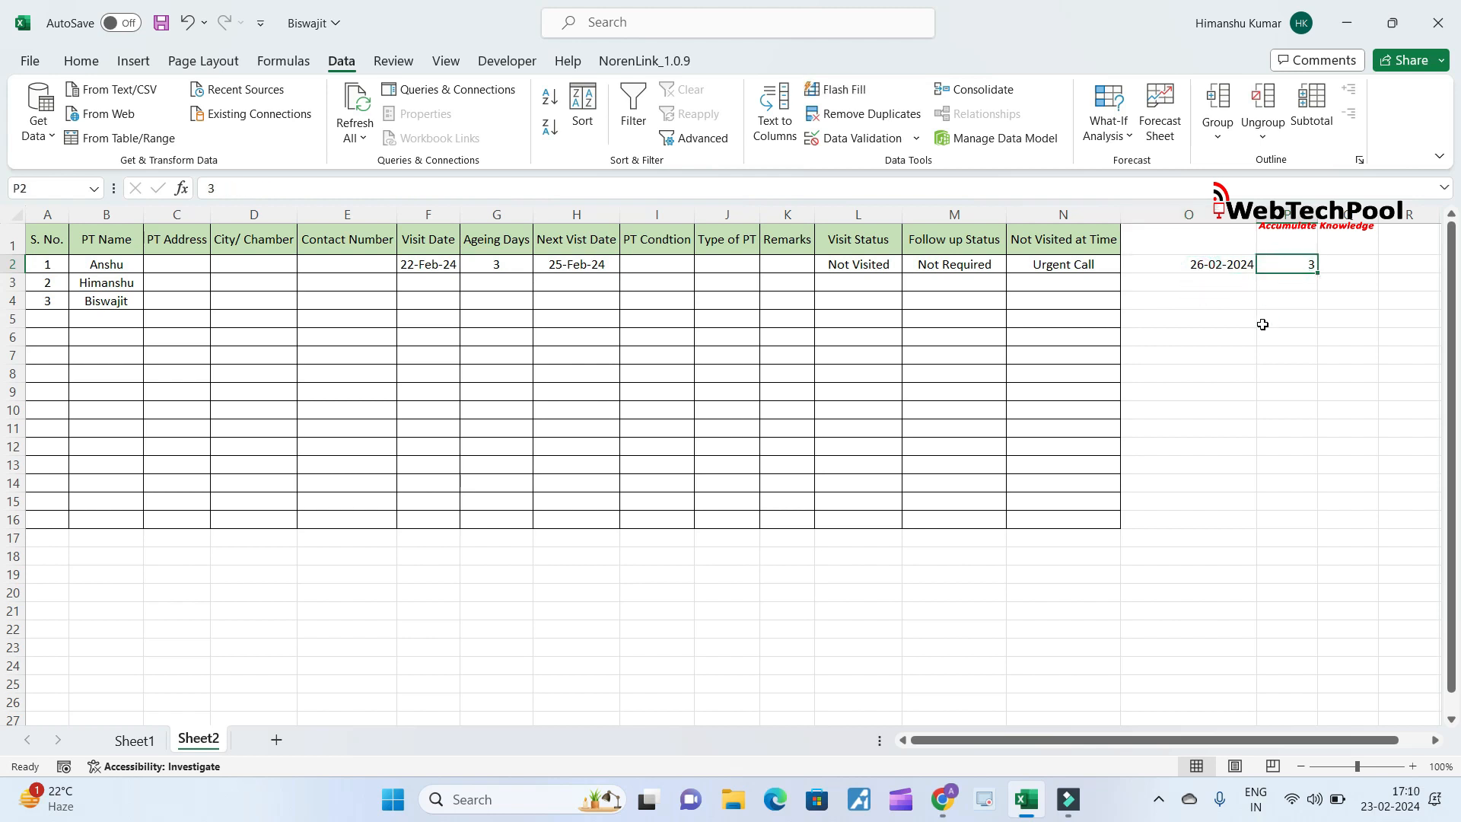
text(-1)
key(Return)
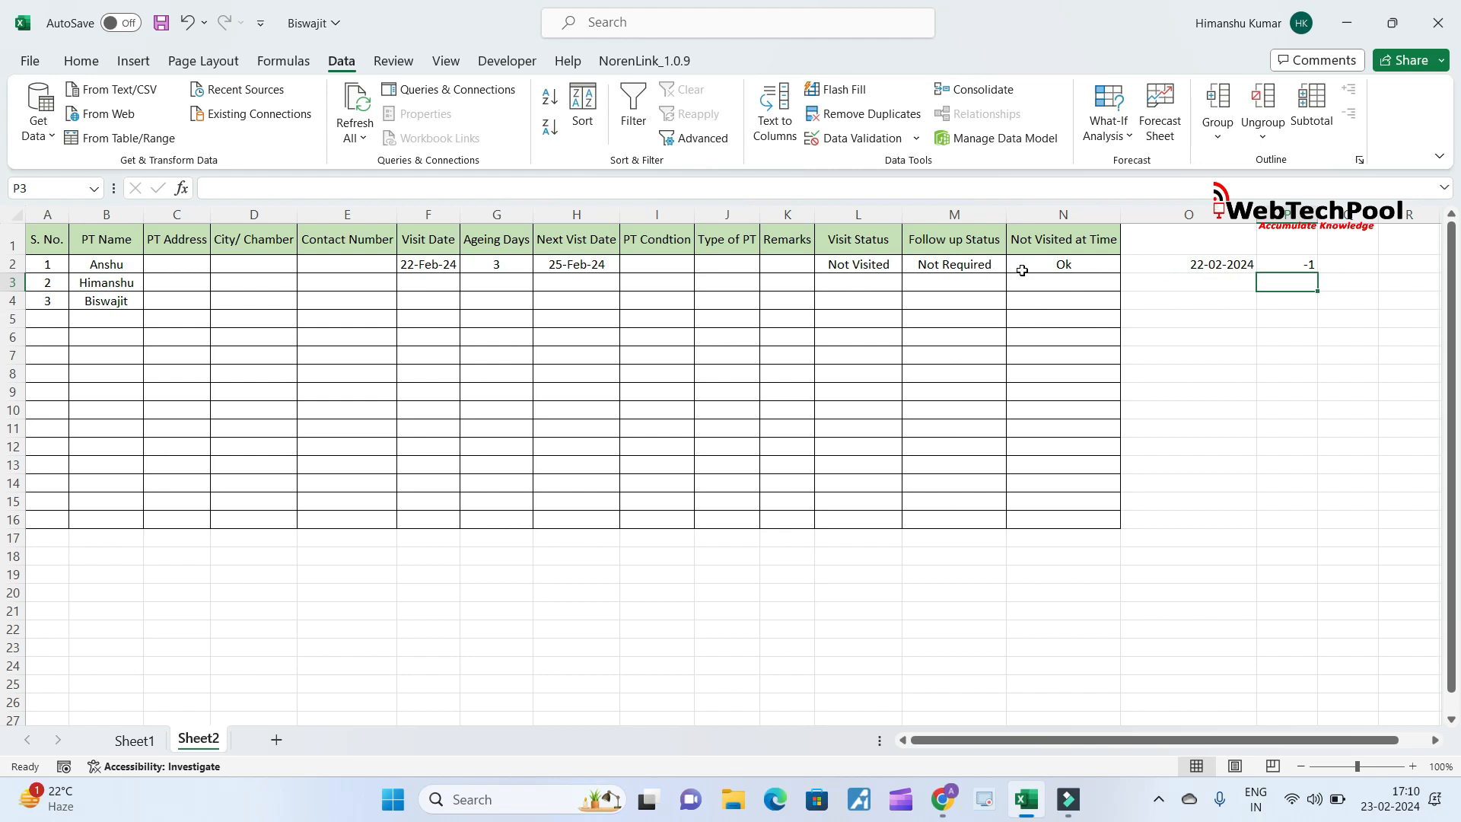
click(1295, 262)
text(0)
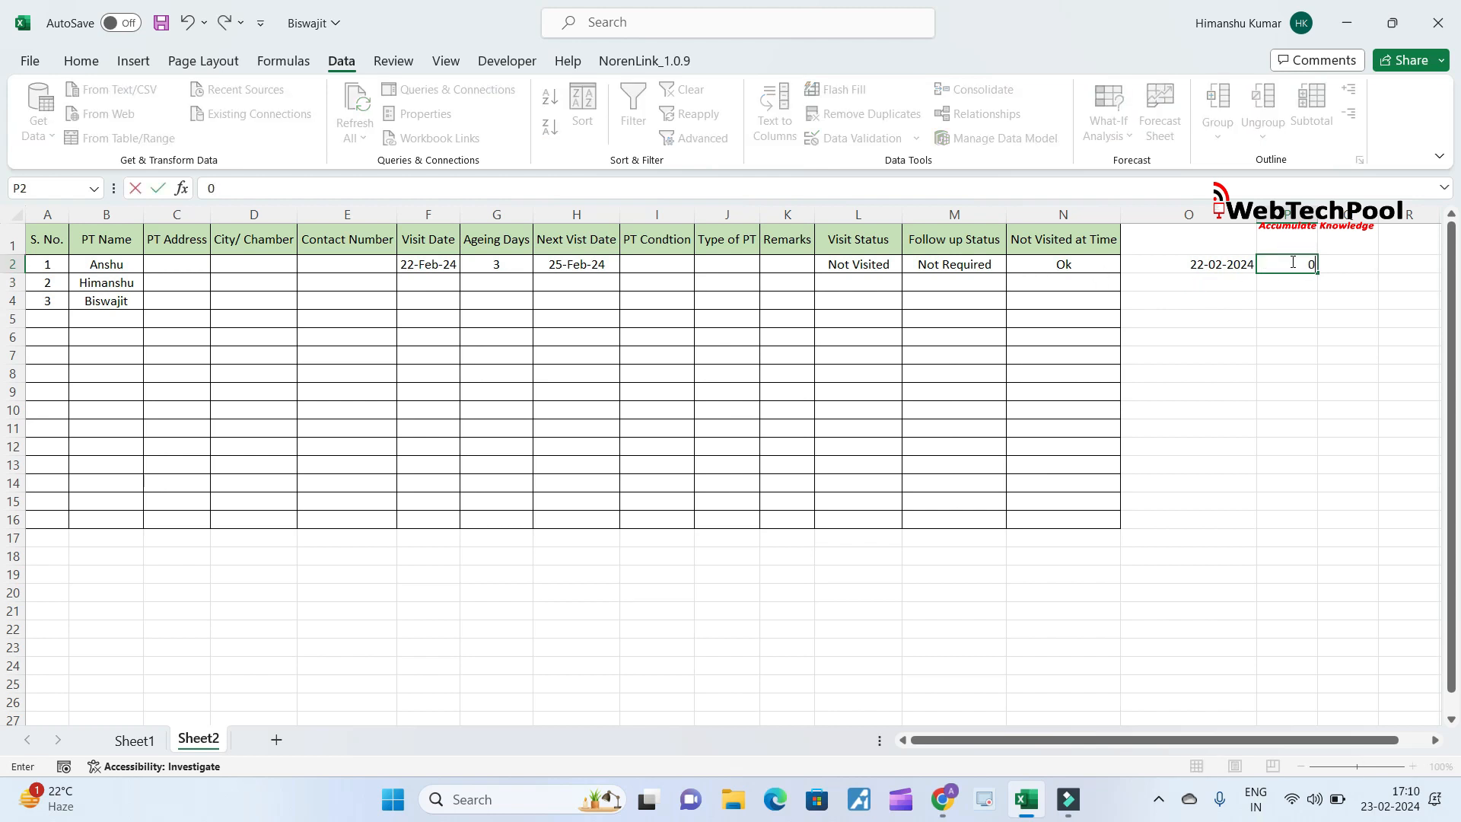
key(Return)
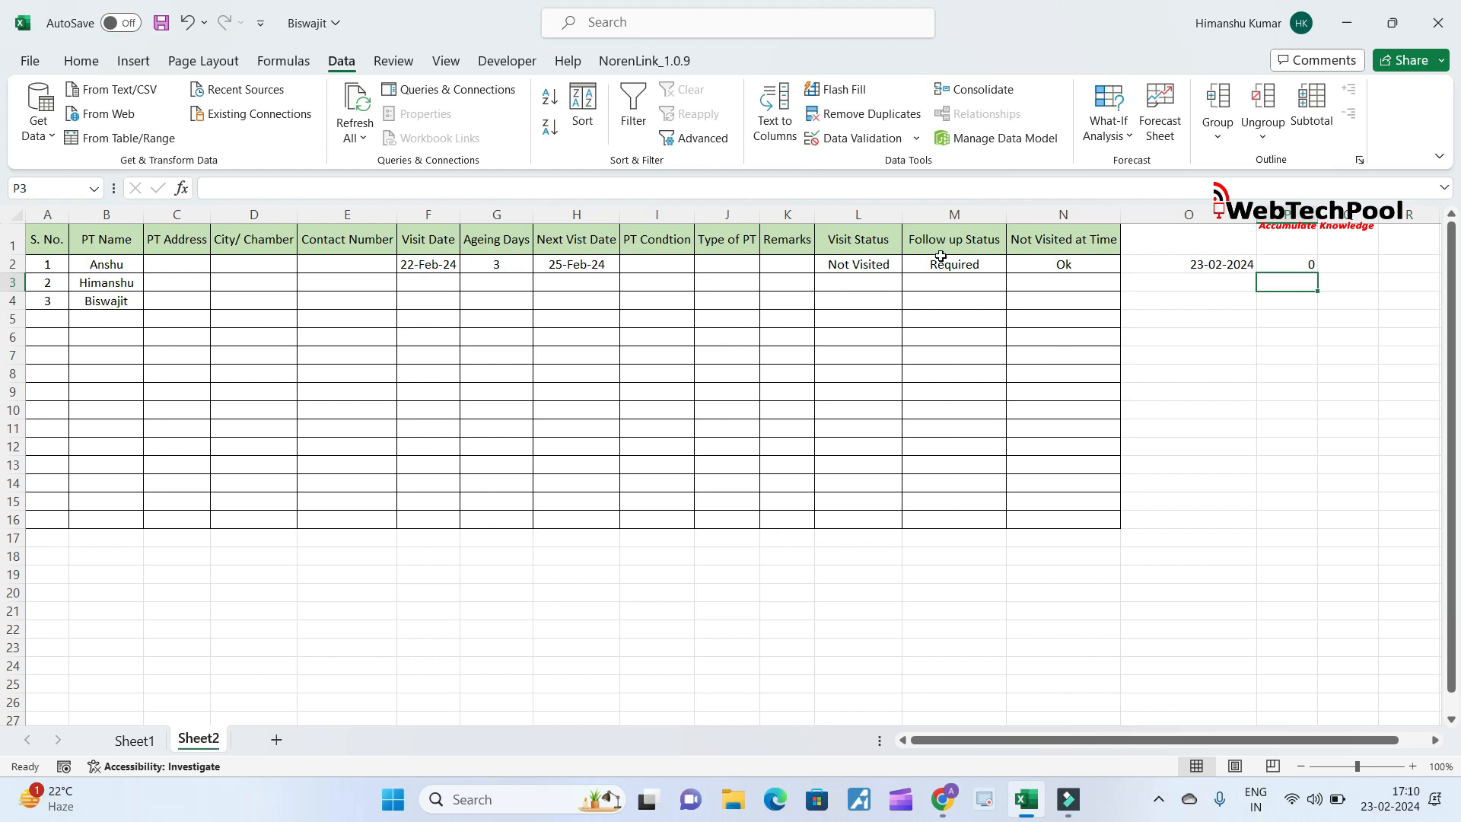
- Set the day offset in P2 to 1 and switch the Visit Status in L2 to Visited and back to Not Visited
click(1272, 261)
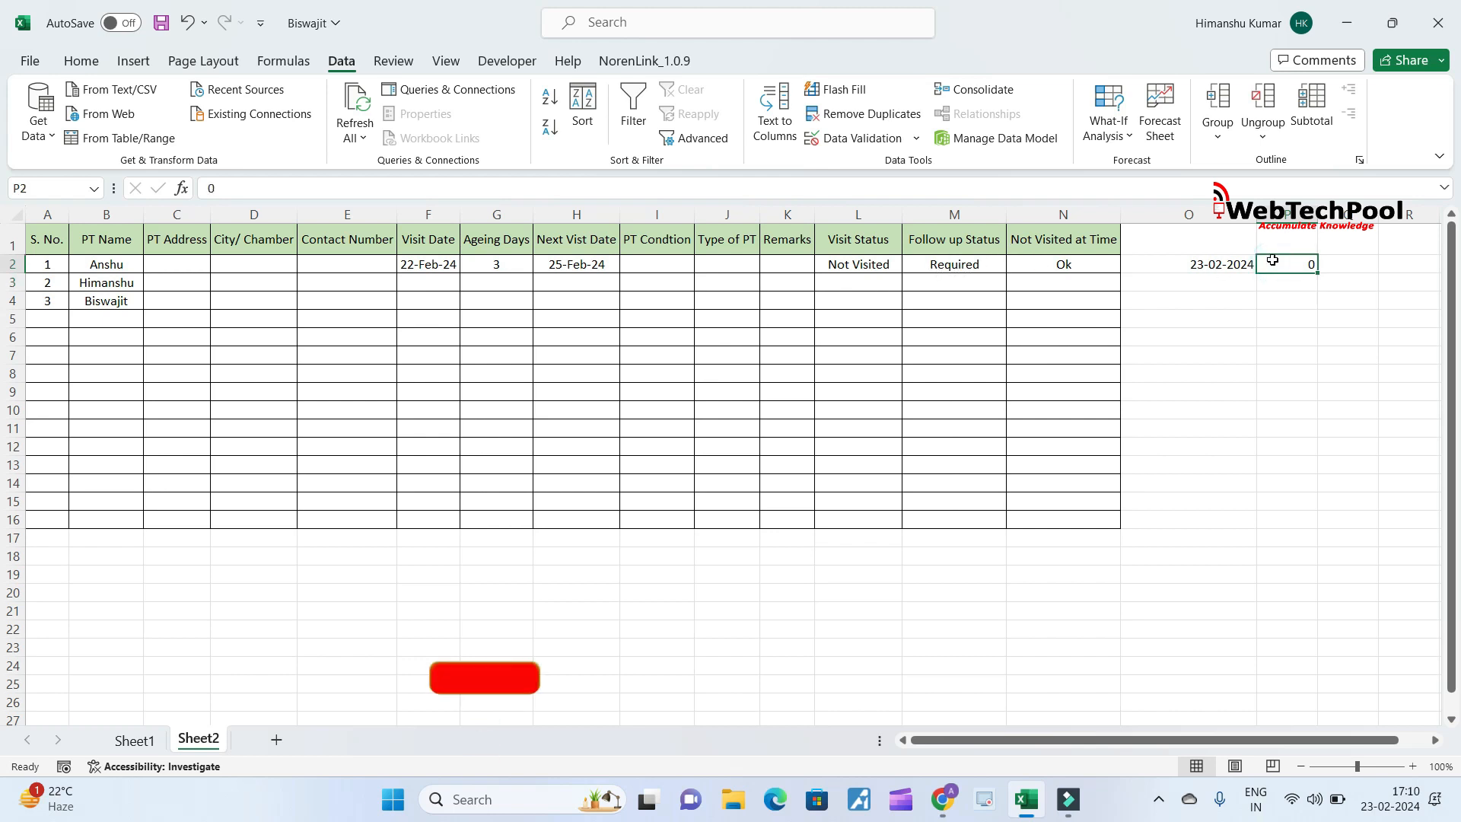
text(1)
key(Return)
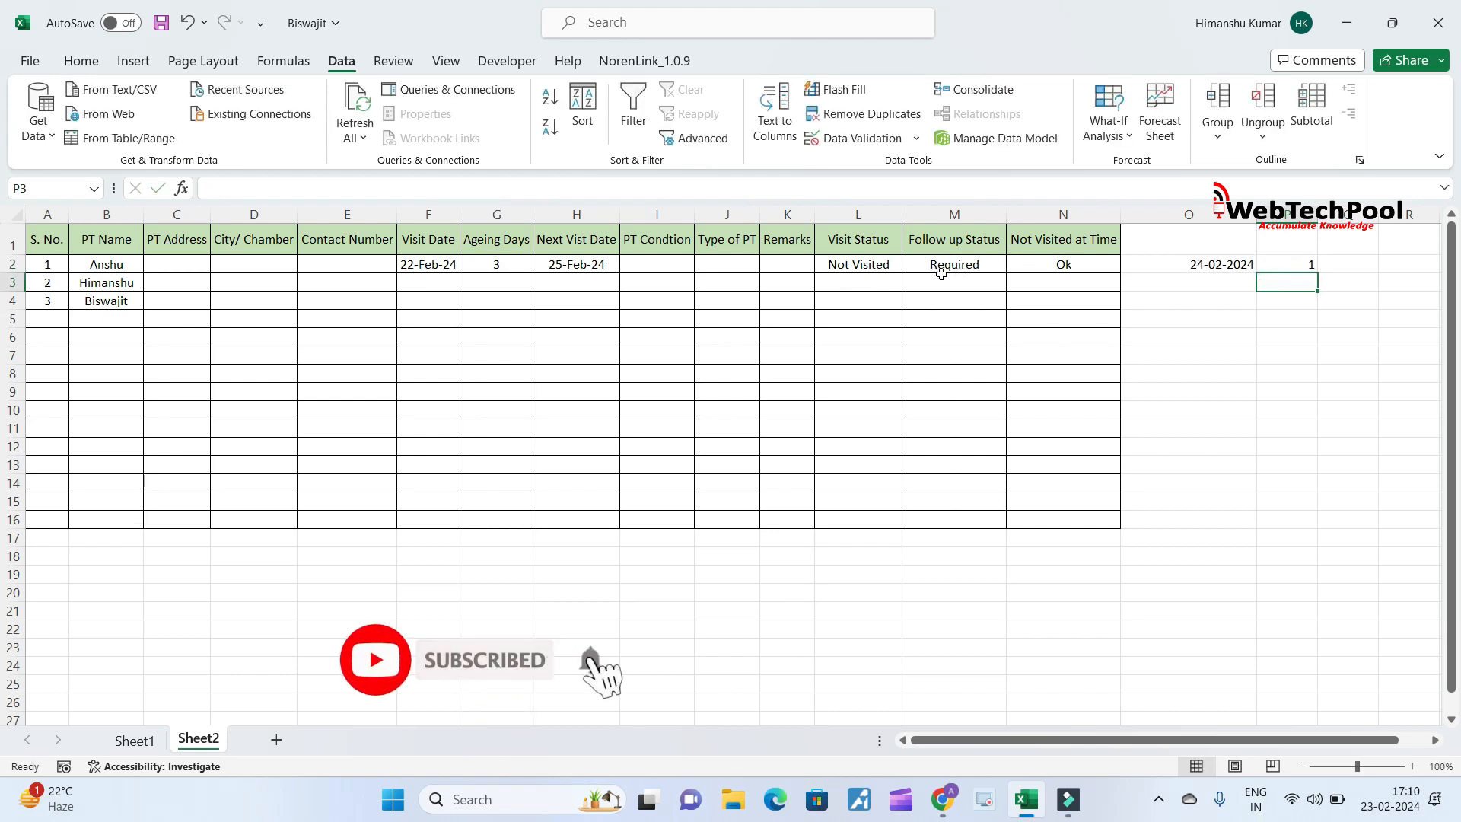
click(852, 267)
click(910, 264)
click(896, 281)
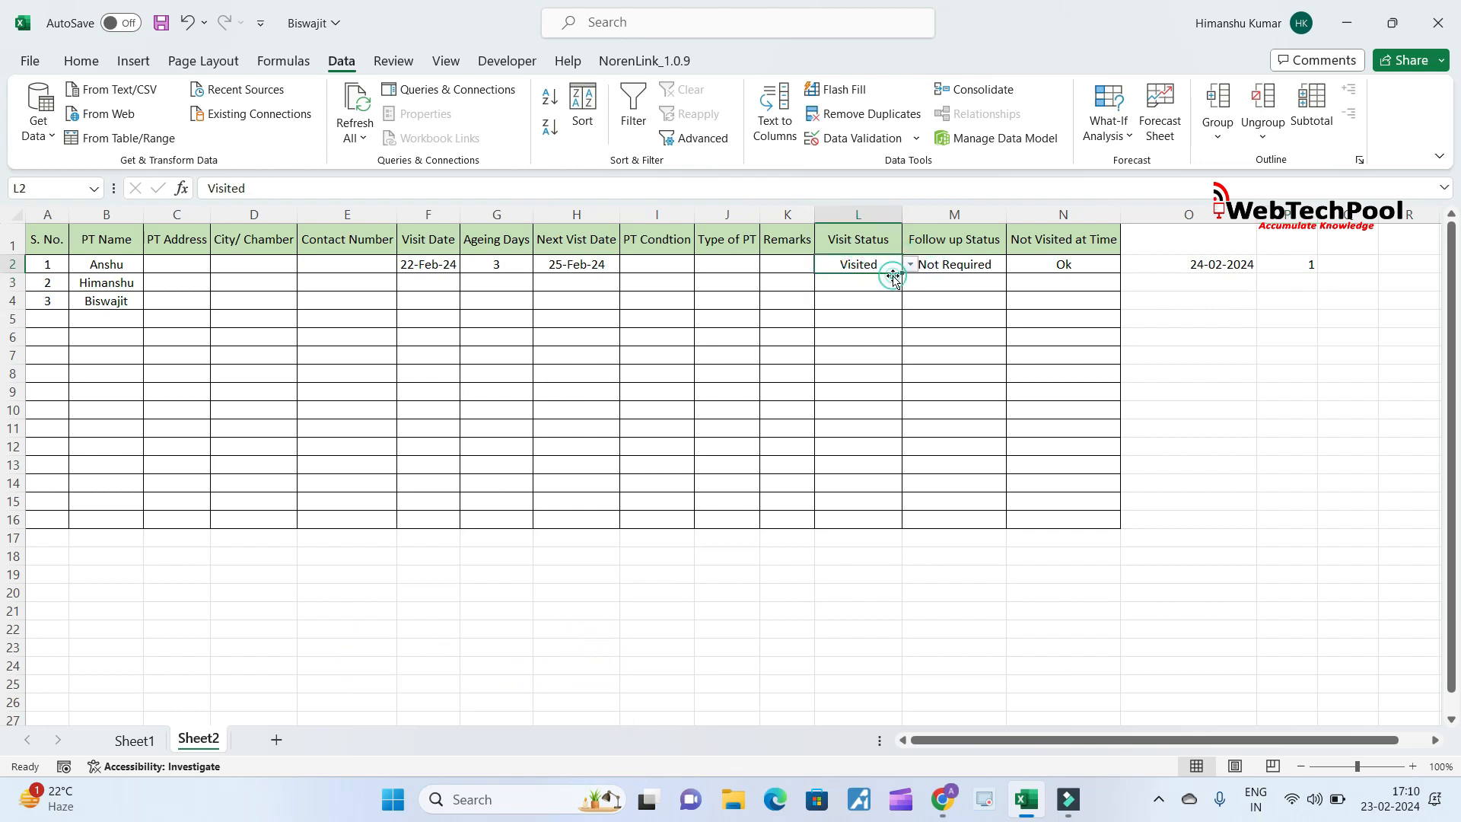
click(955, 299)
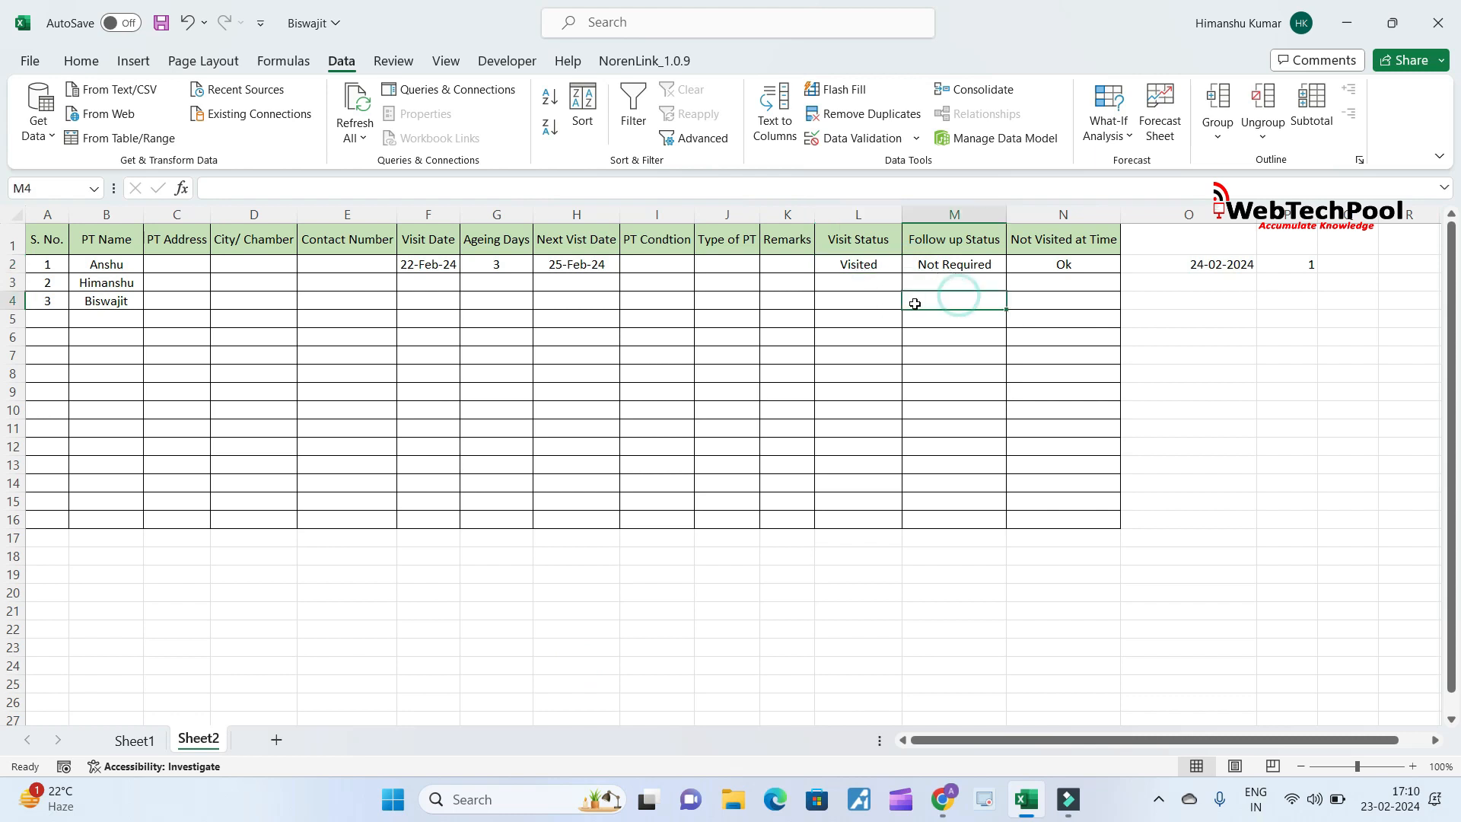
click(875, 265)
click(910, 264)
click(890, 292)
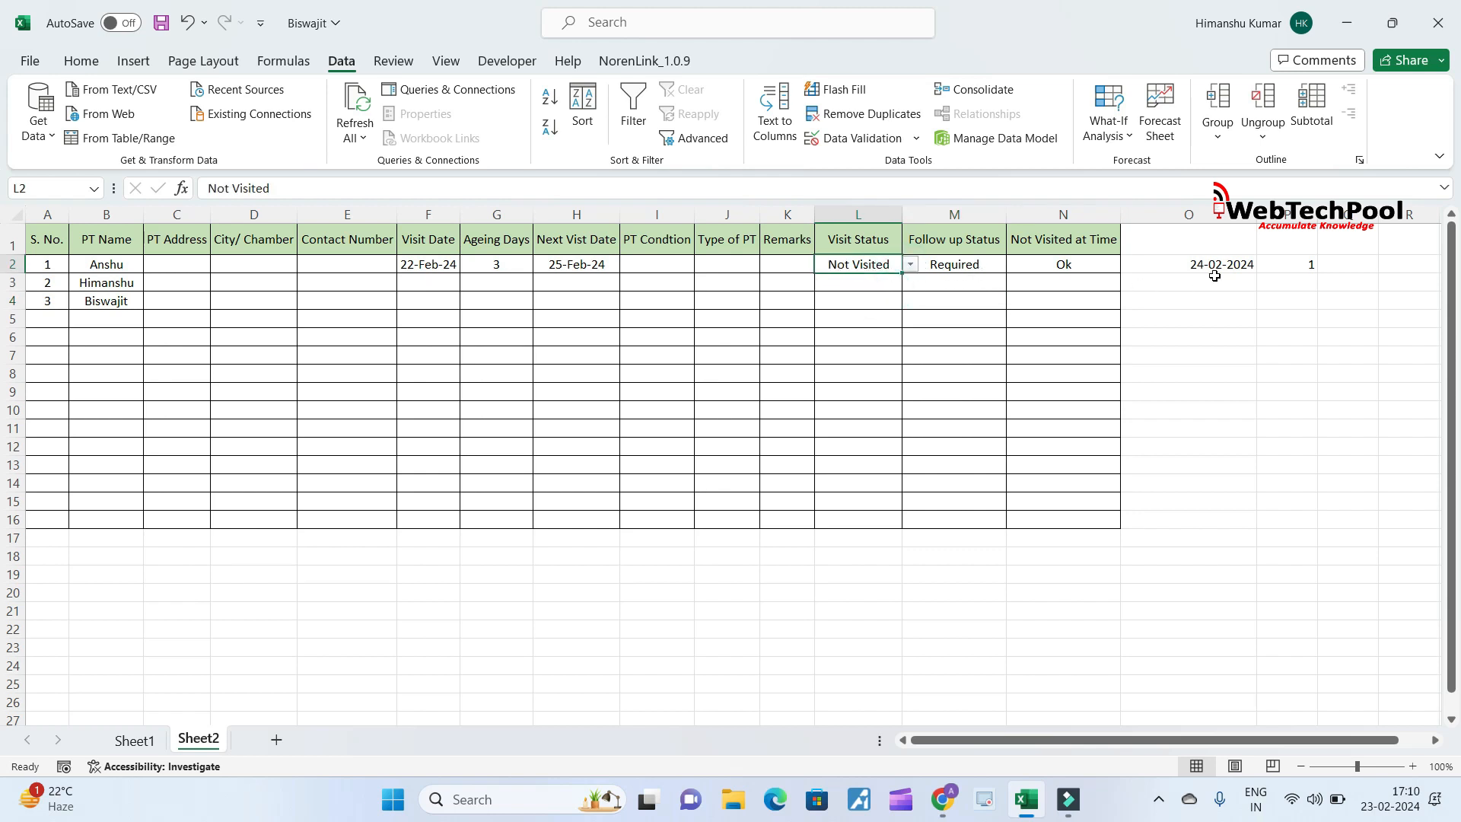
- Set the day offset in P2 to 2 and the Visit Status in L2 to Visited
click(1307, 266)
text(2)
key(Return)
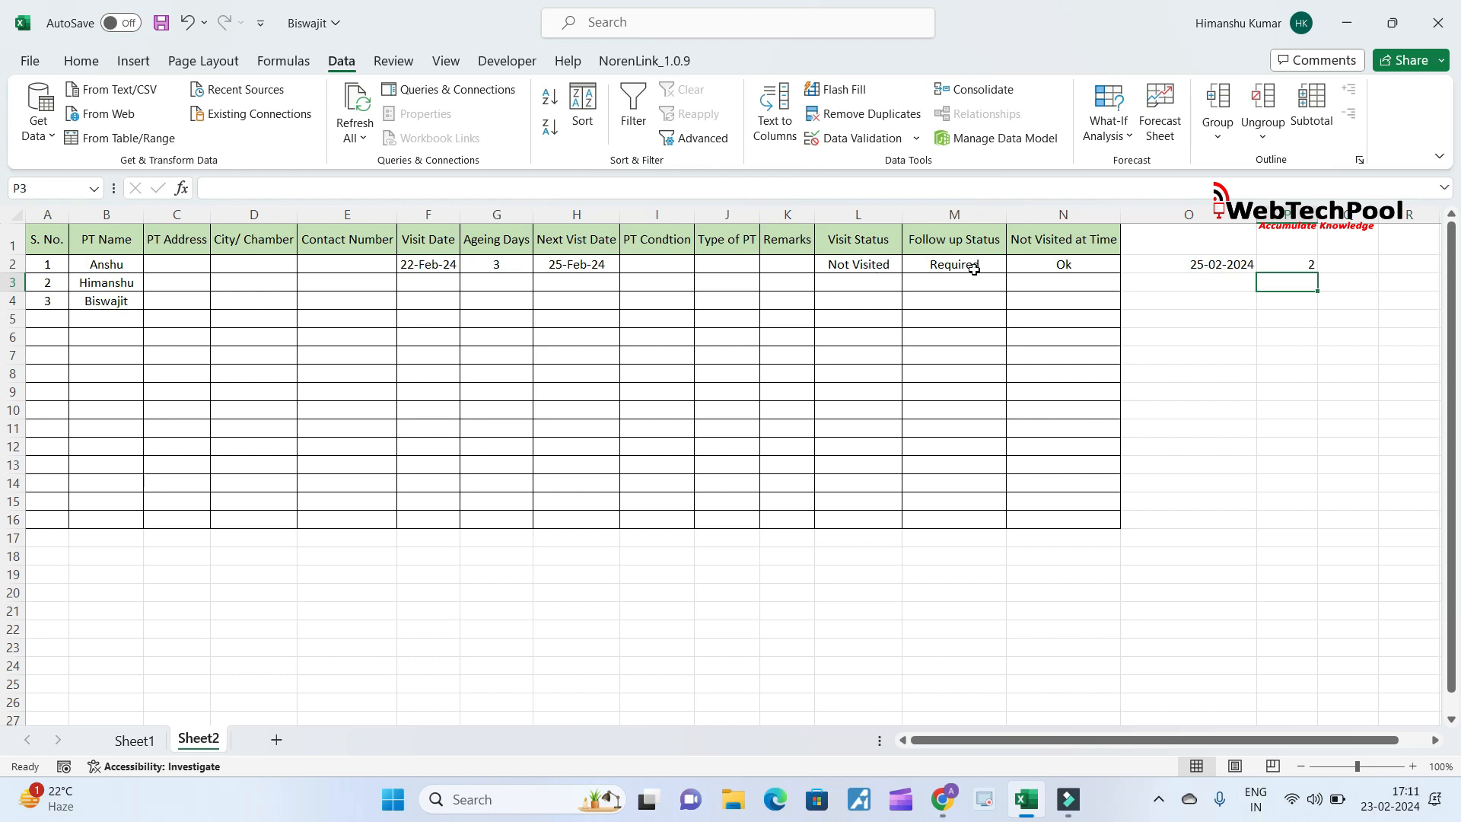
click(875, 267)
click(909, 264)
click(879, 283)
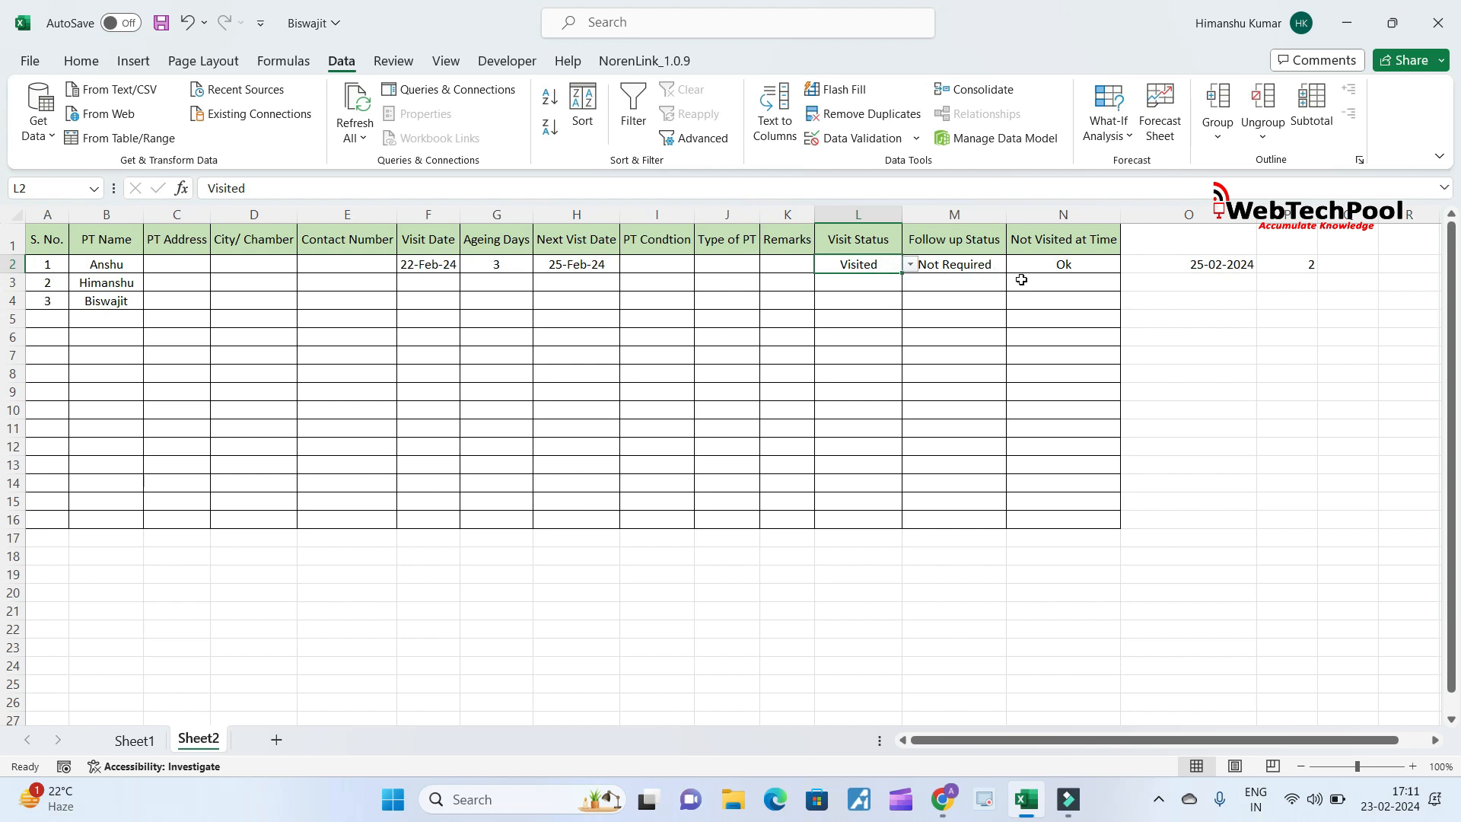
- Set the day offset in P2 to 3 and the Visit Status in L2 to Not Visited
click(1287, 264)
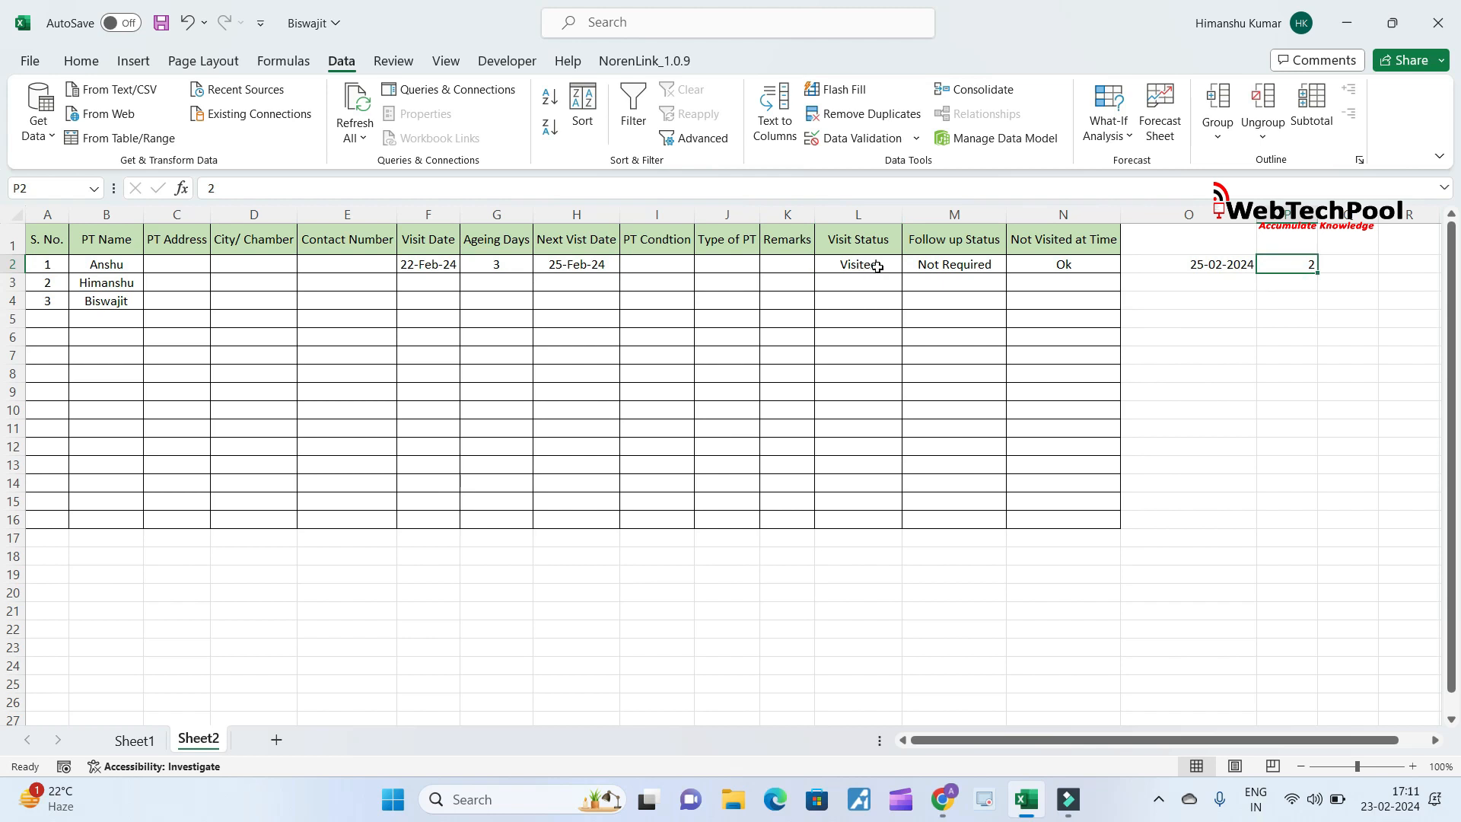
text(3)
key(Return)
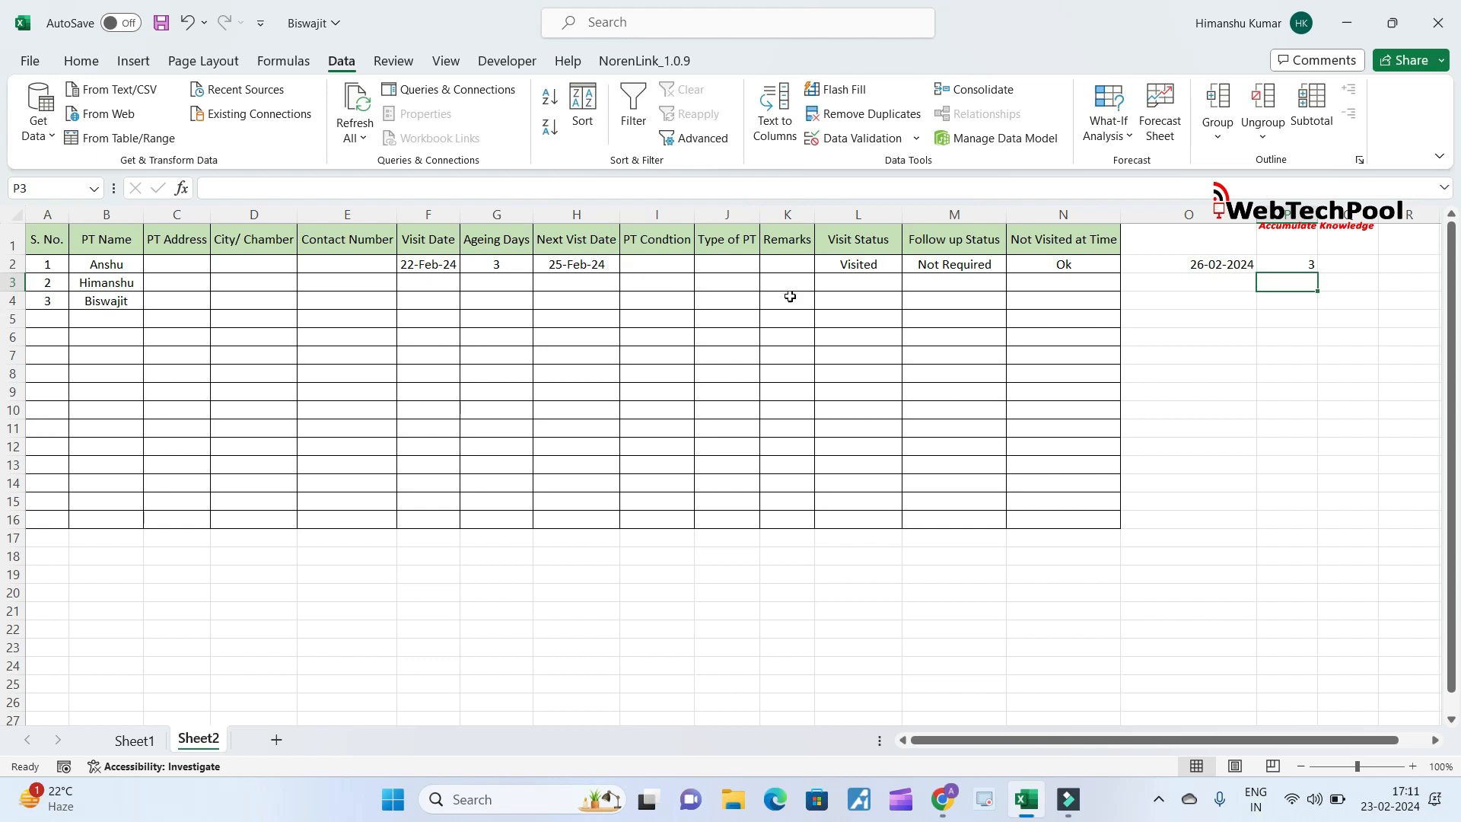
click(886, 266)
click(910, 264)
click(888, 293)
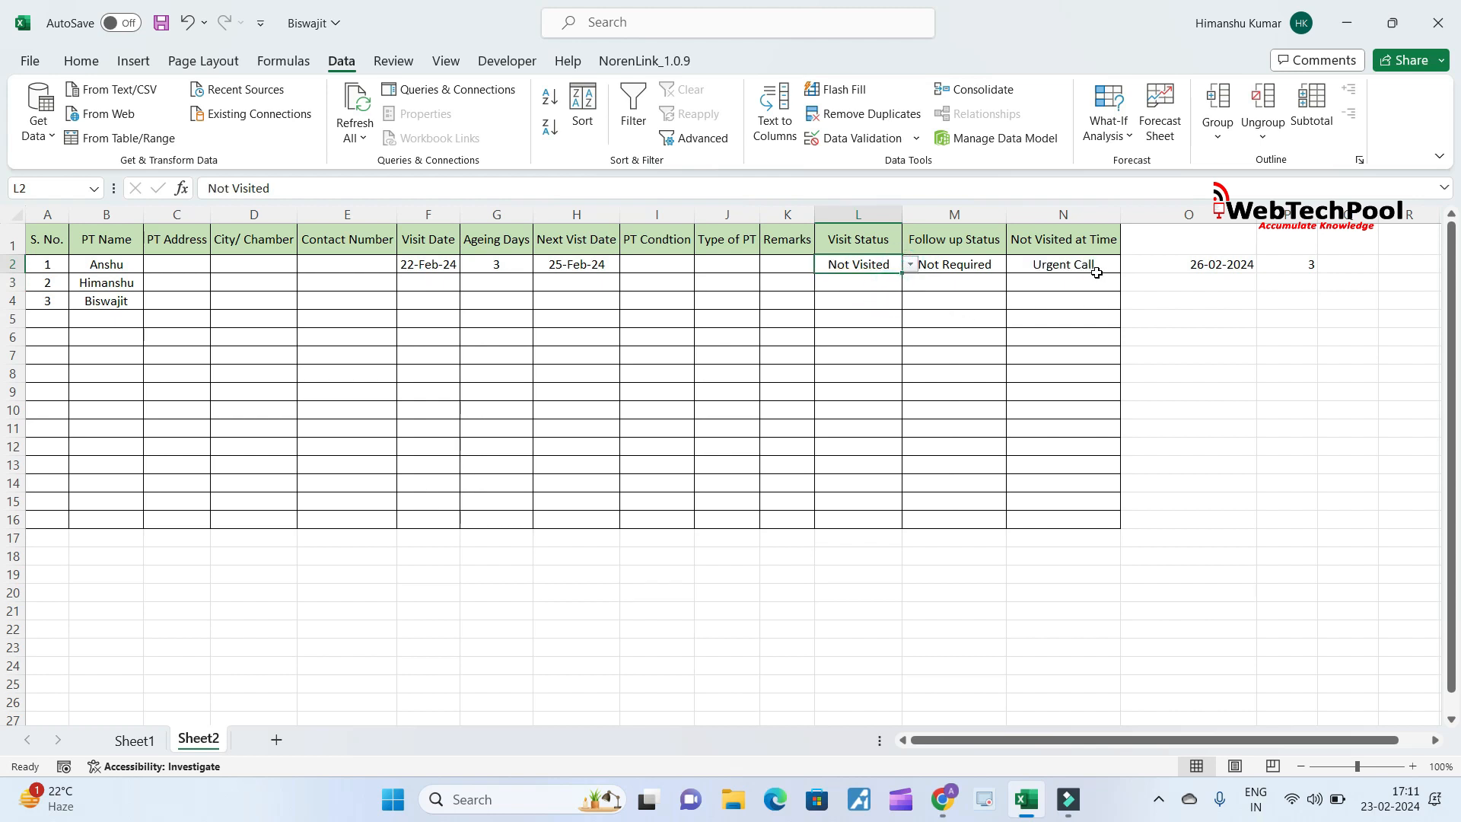
- Test the Not Visited at Time formula by switching L2 to Visited and back to Not Visited
click(911, 264)
click(891, 280)
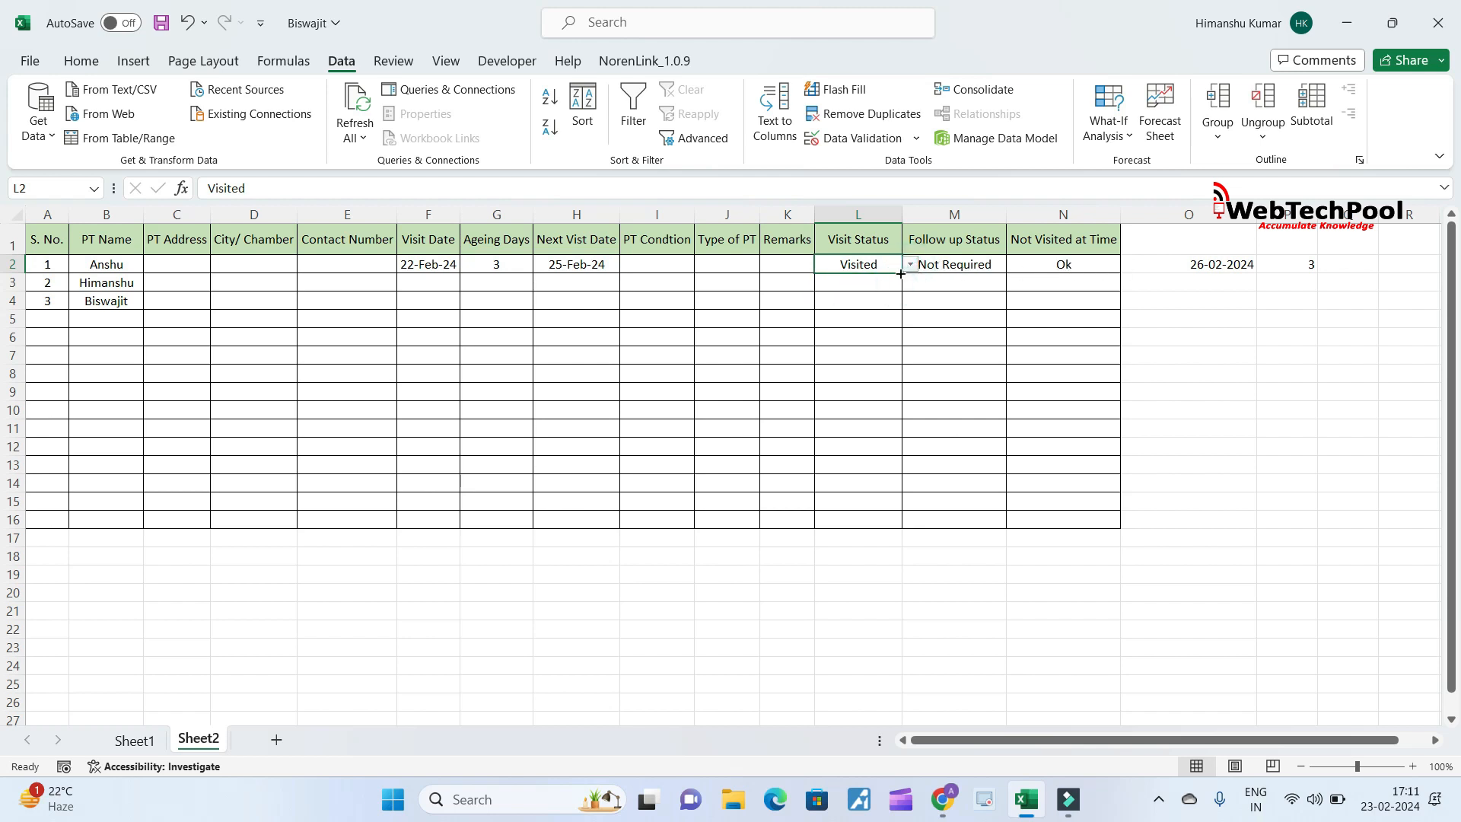
click(911, 265)
click(882, 295)
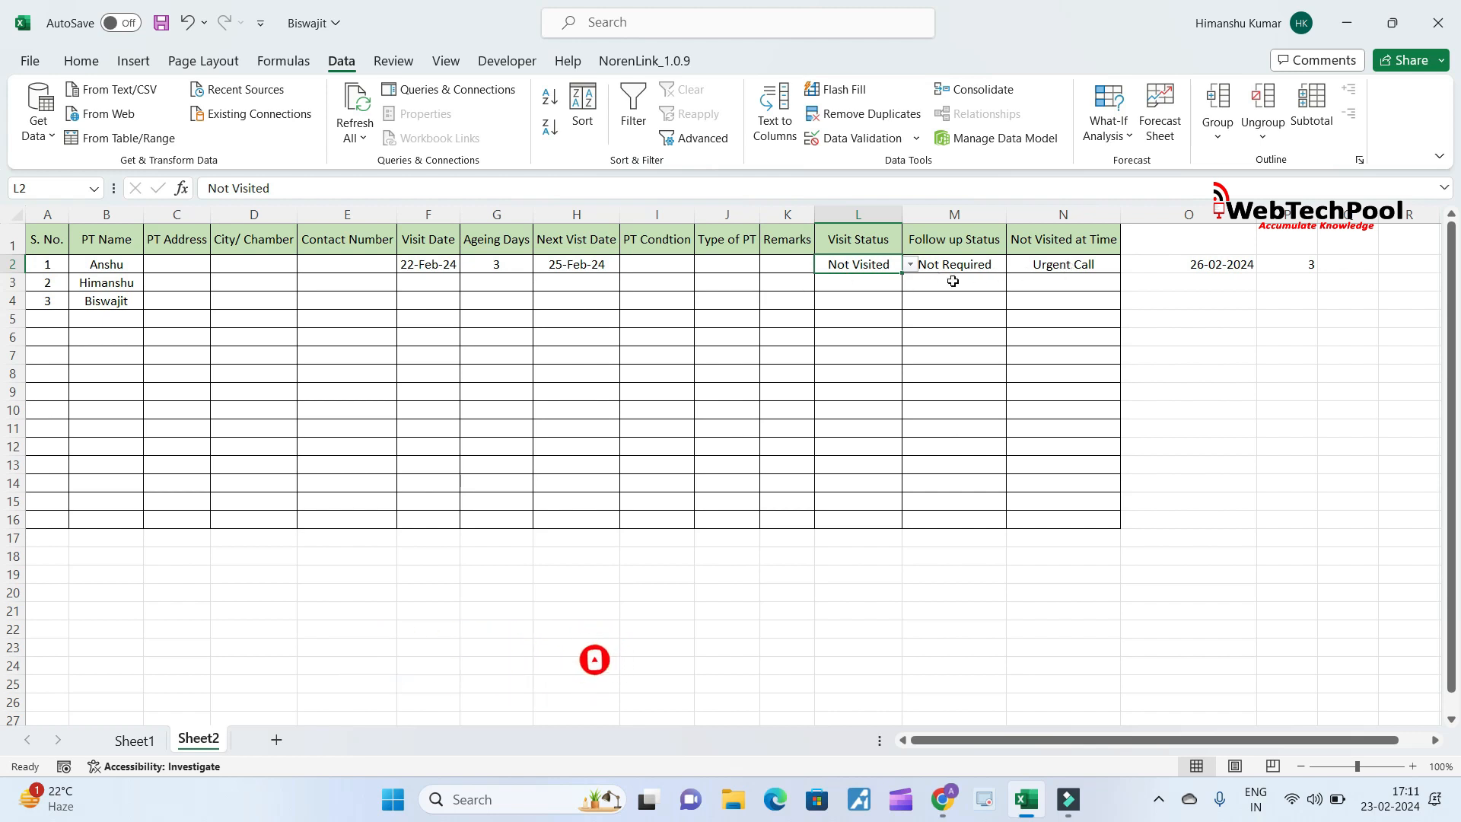
- Start an Equal To conditional formatting rule on N2:N16 for cells matching "Urgent Call"
drag(1060, 264, 1062, 520)
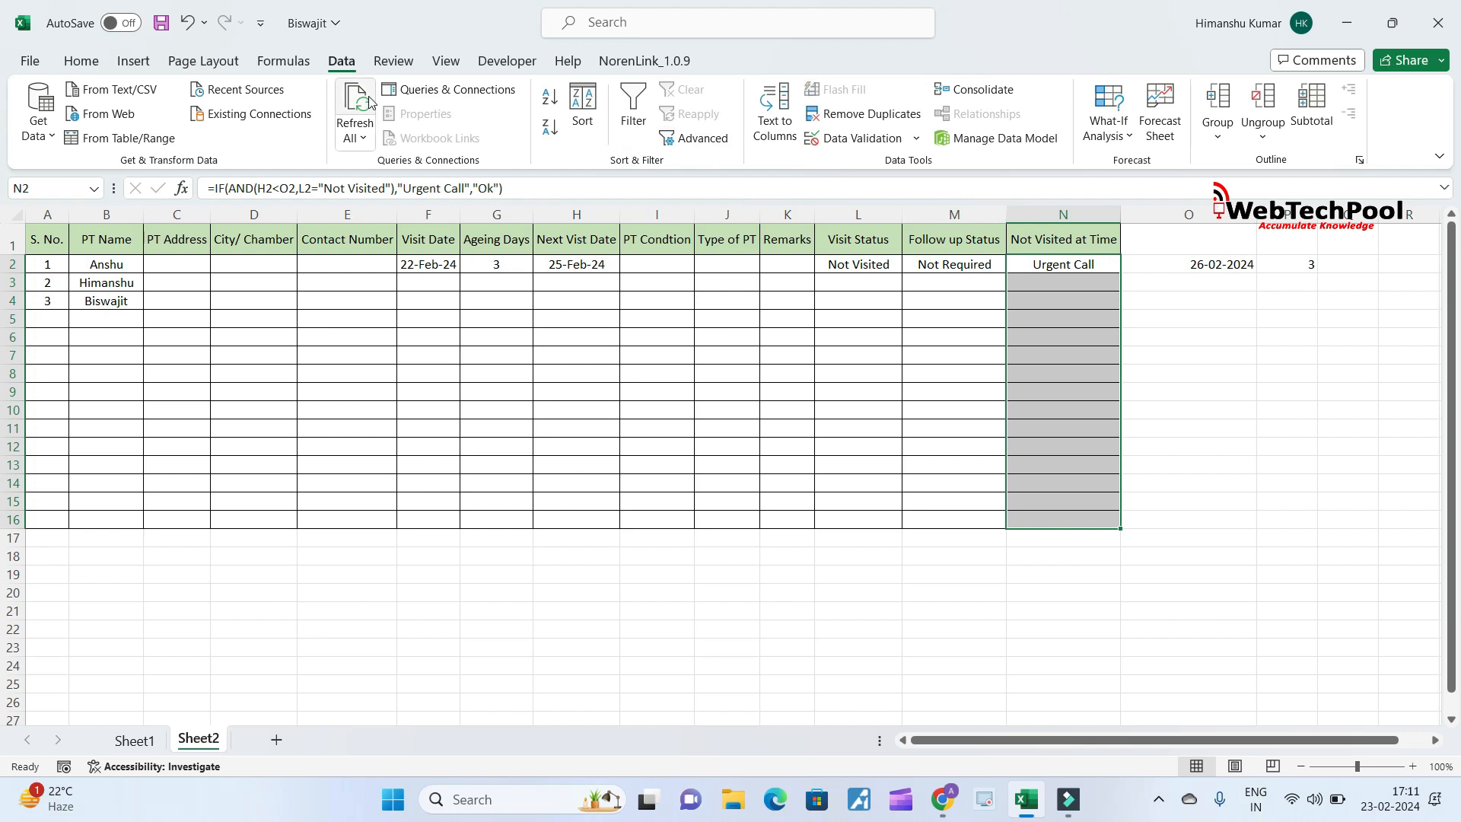
click(97, 62)
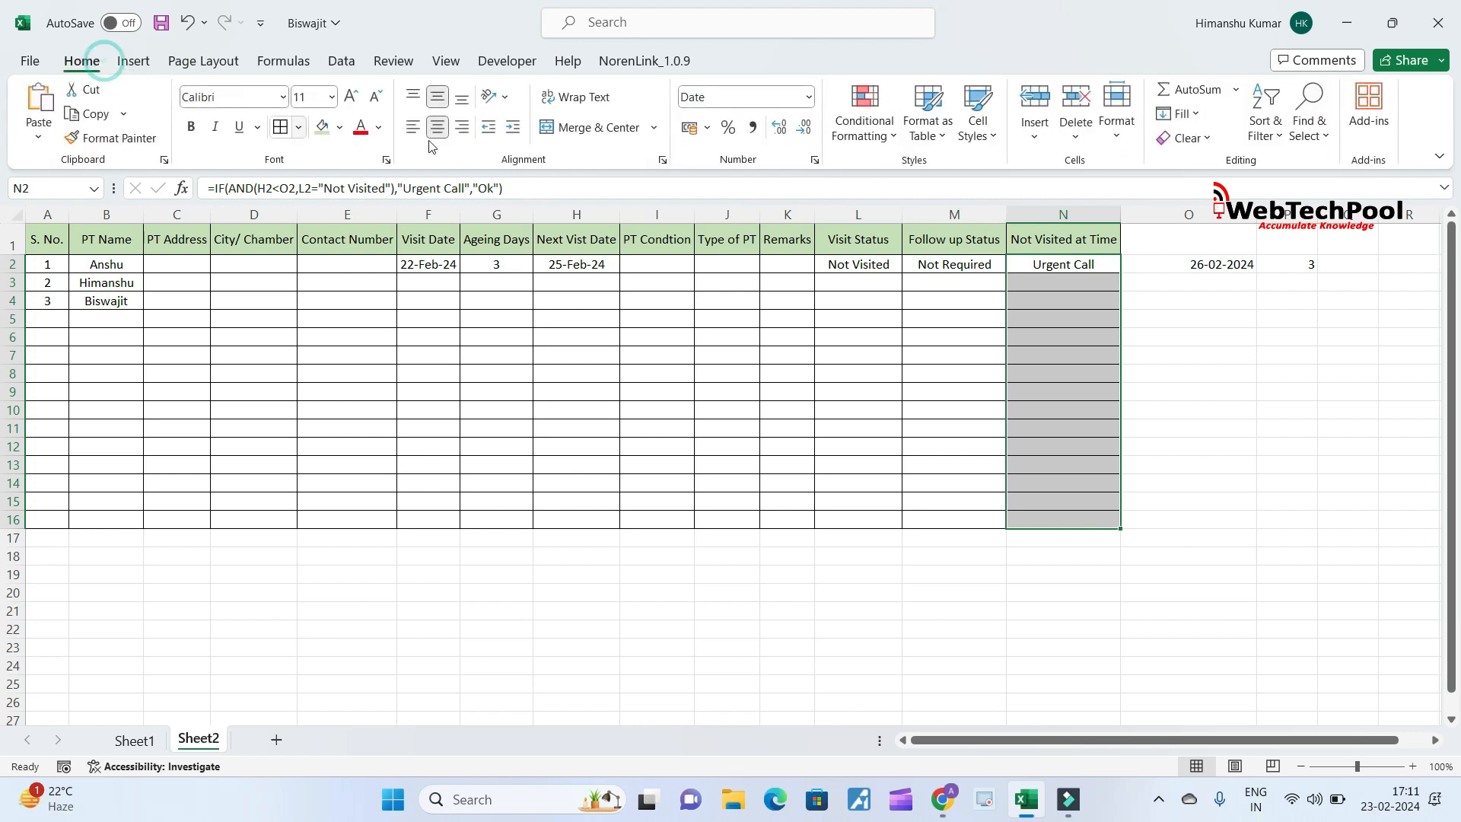
click(885, 137)
mouse_move(905, 185)
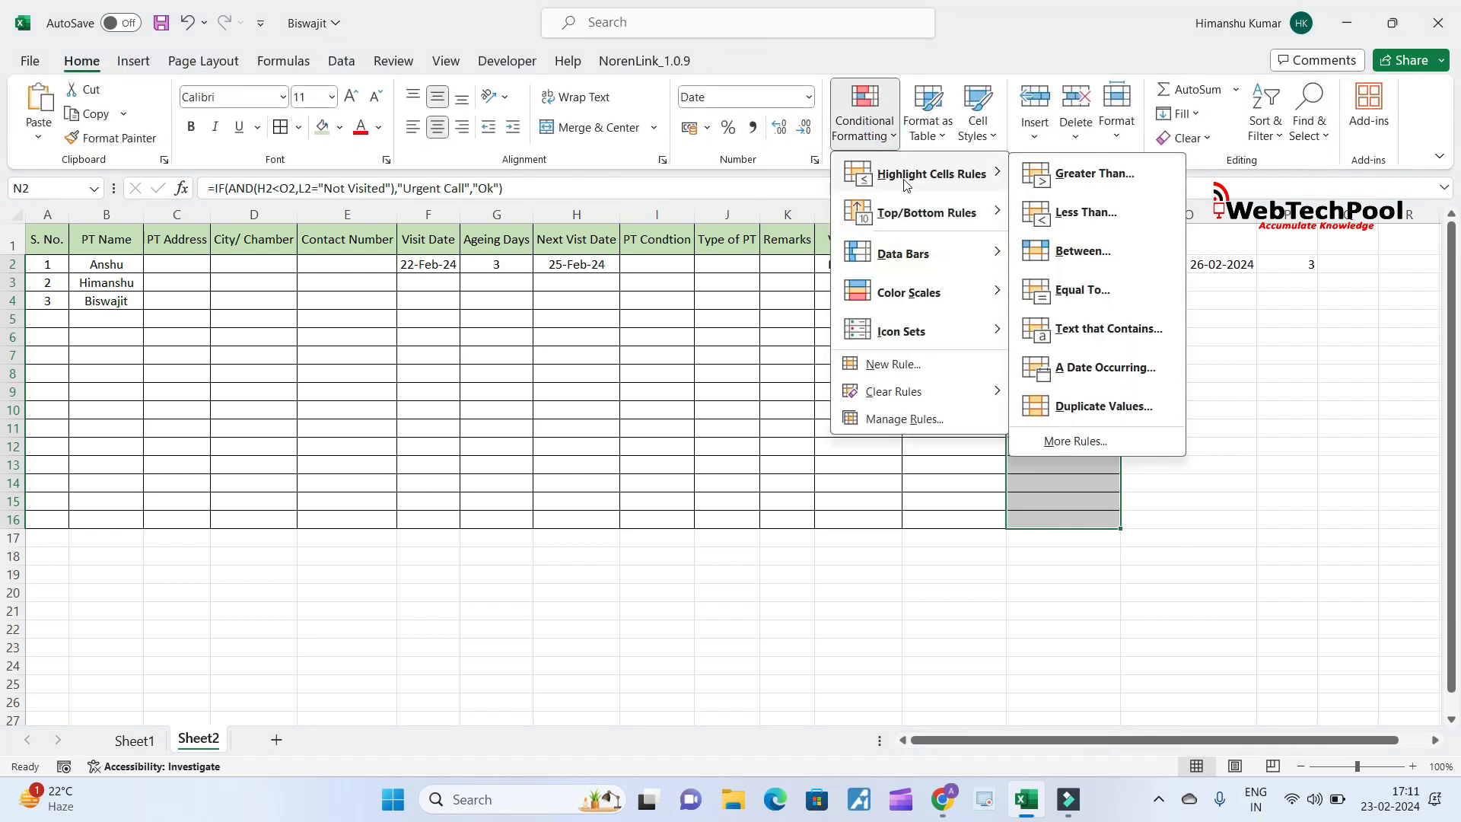
click(1090, 291)
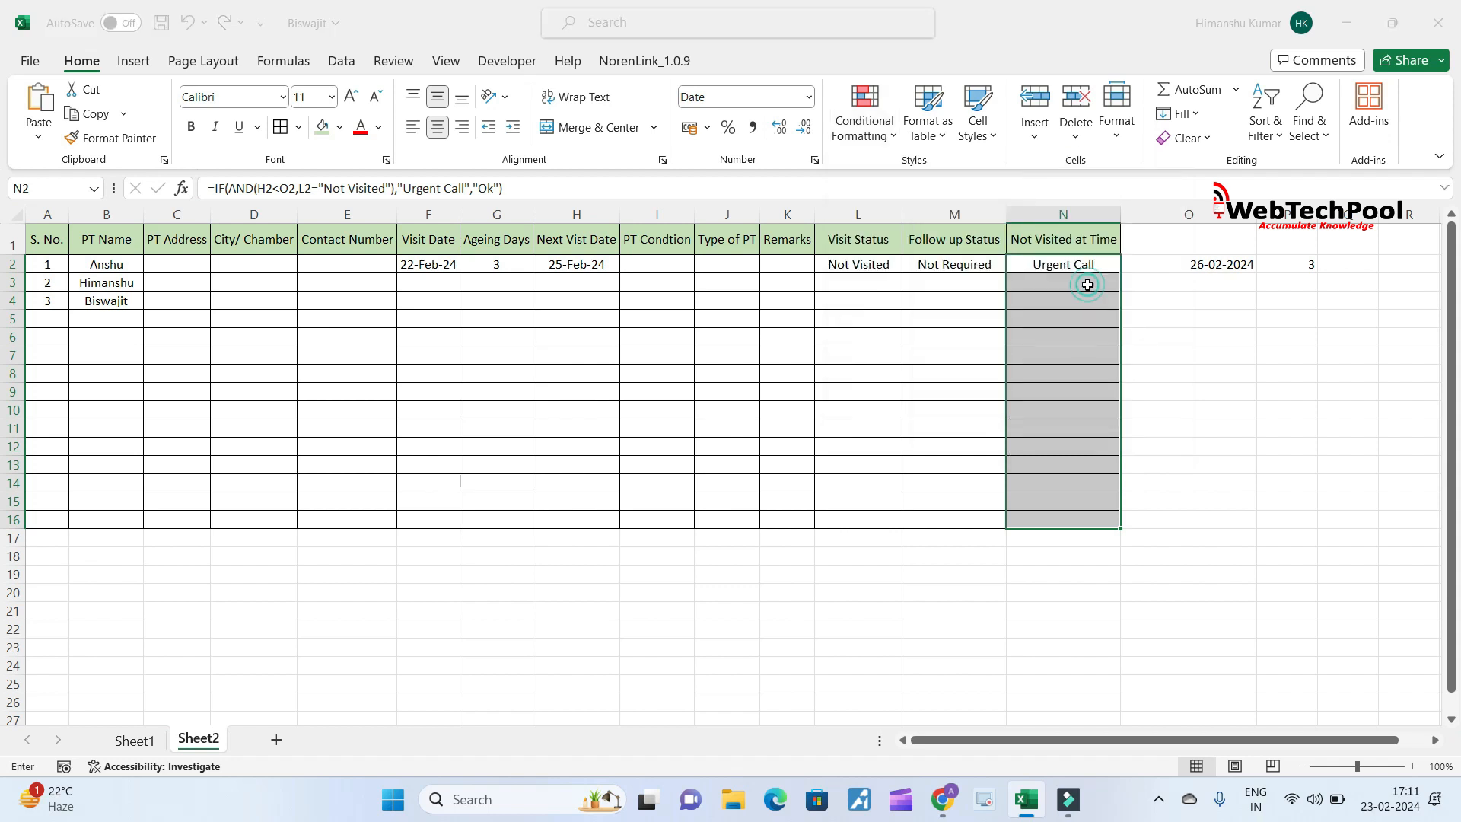
click(569, 454)
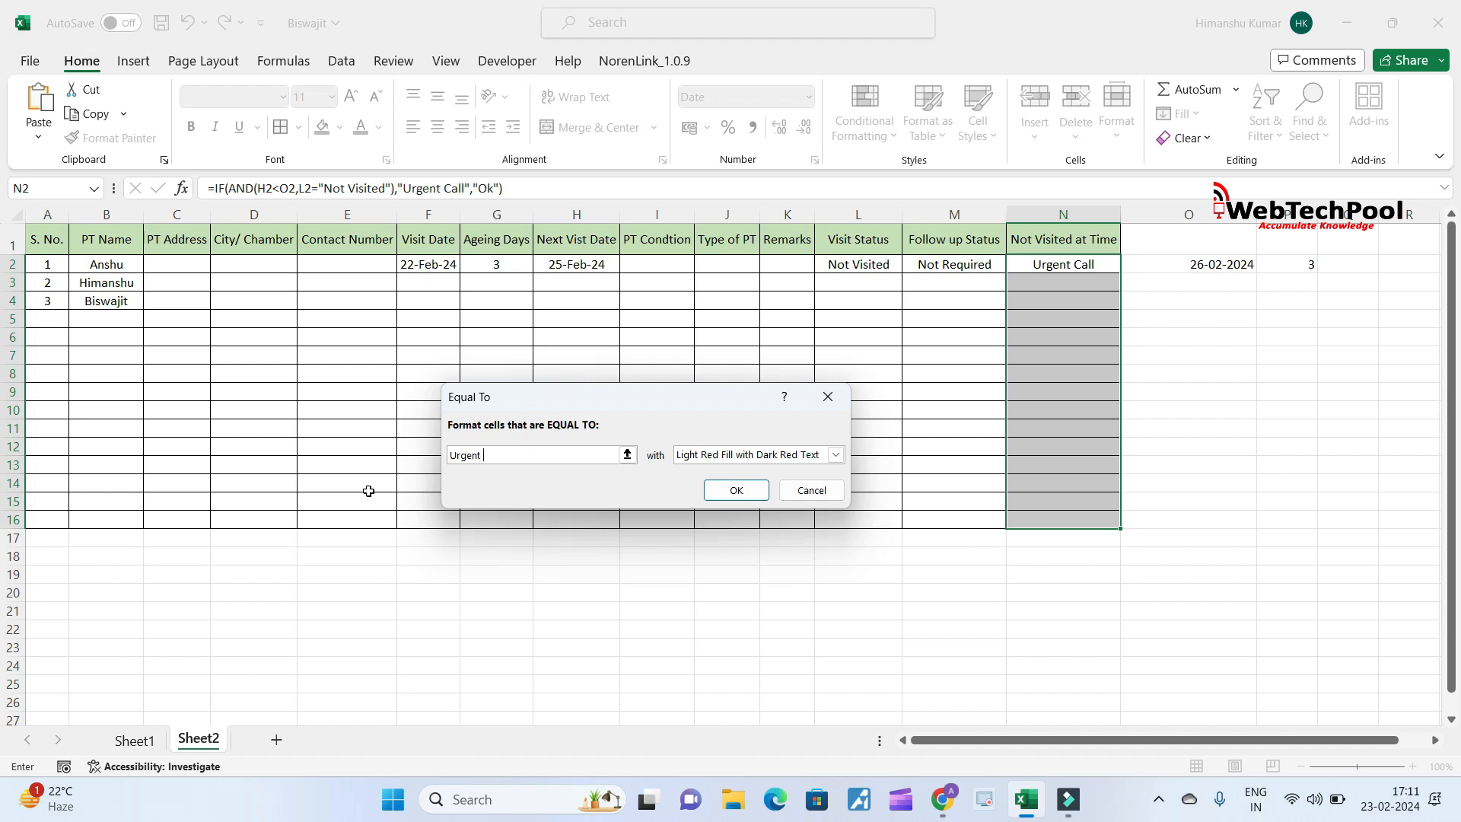
text(Urgent Call)
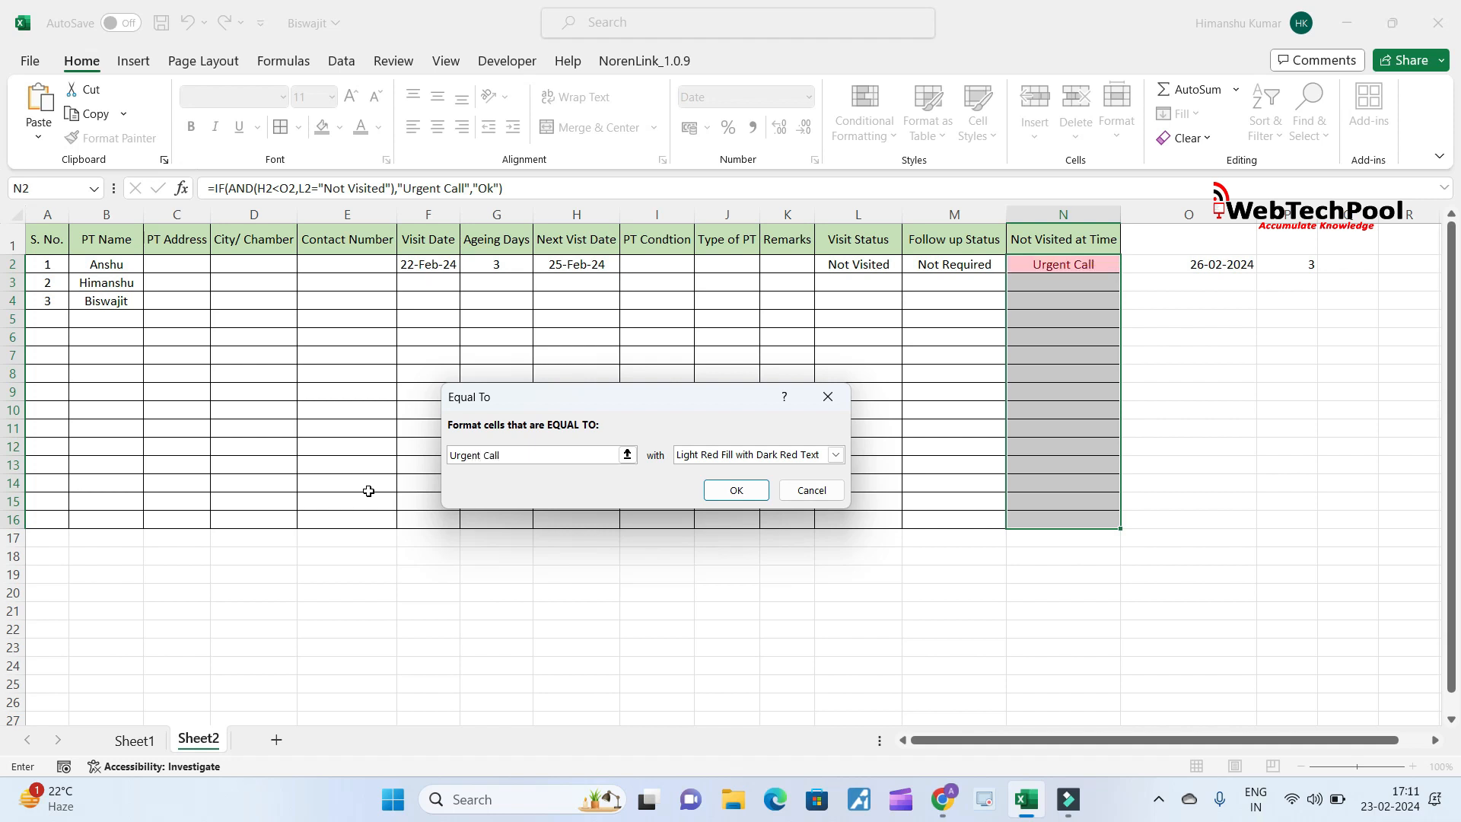
- Give the "Urgent Call" rule on N2:N16 a custom format with a bright red fill and apply it
click(835, 454)
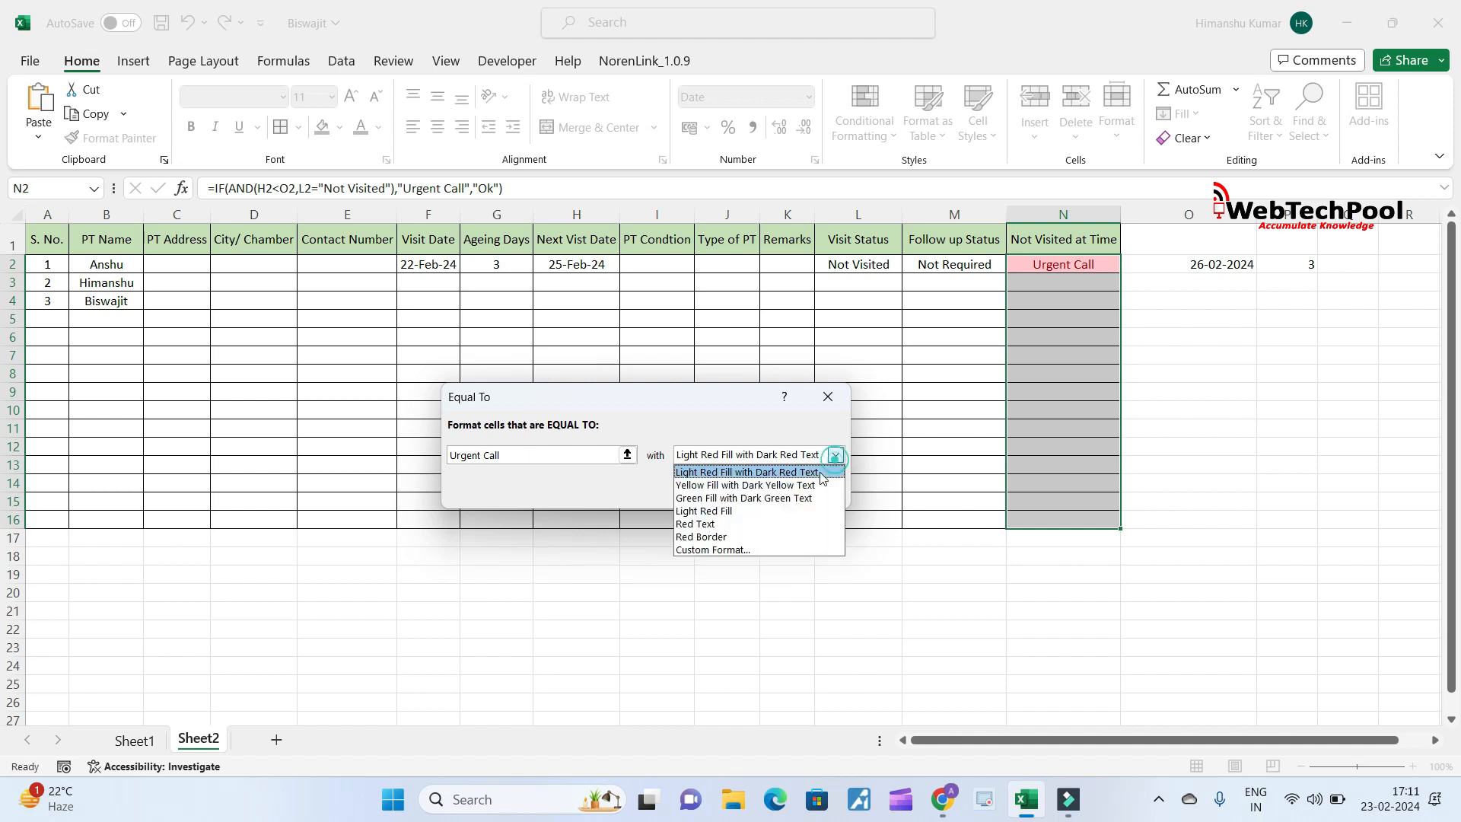
click(767, 549)
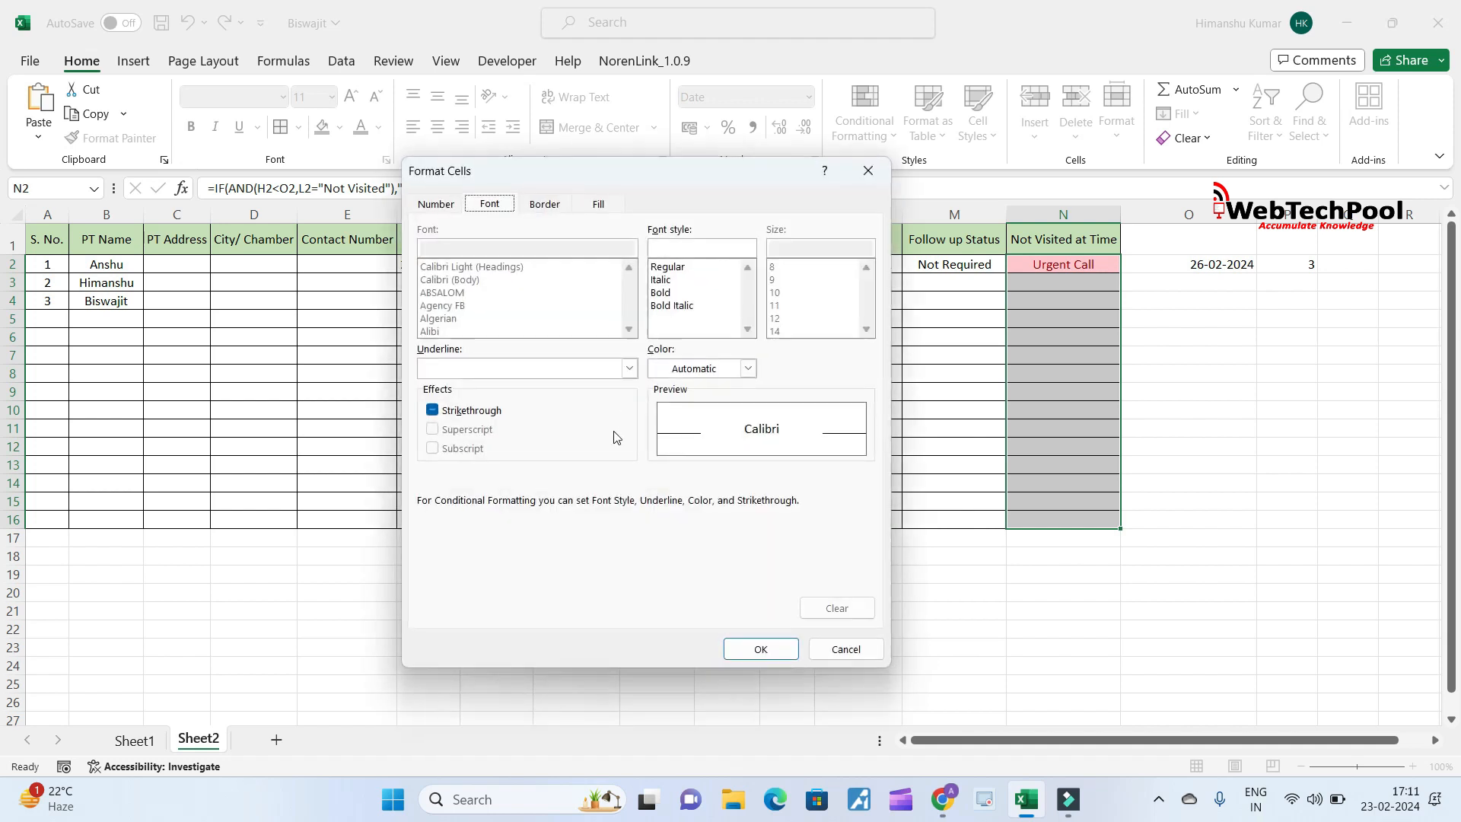
click(601, 202)
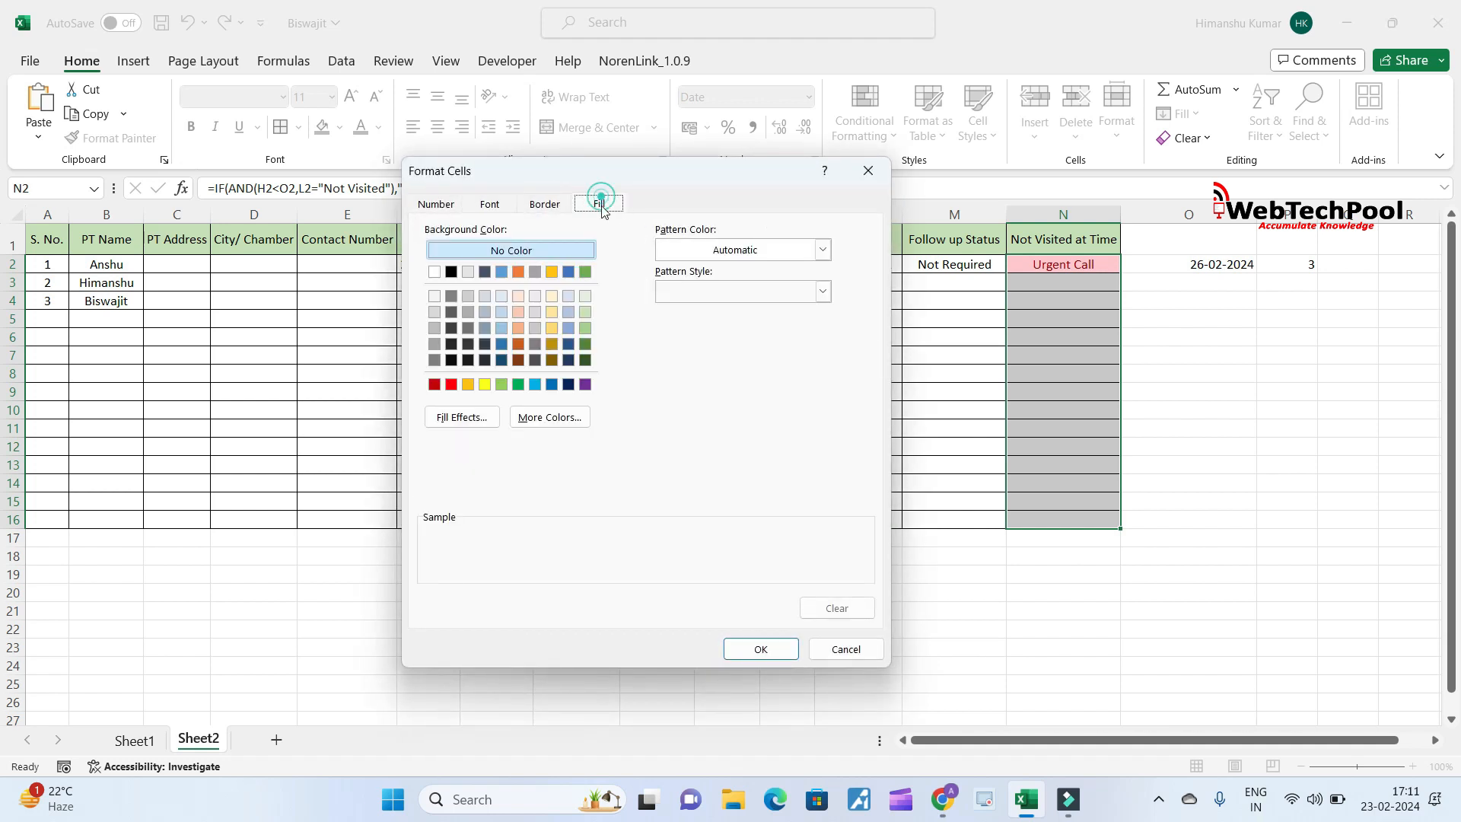
click(451, 384)
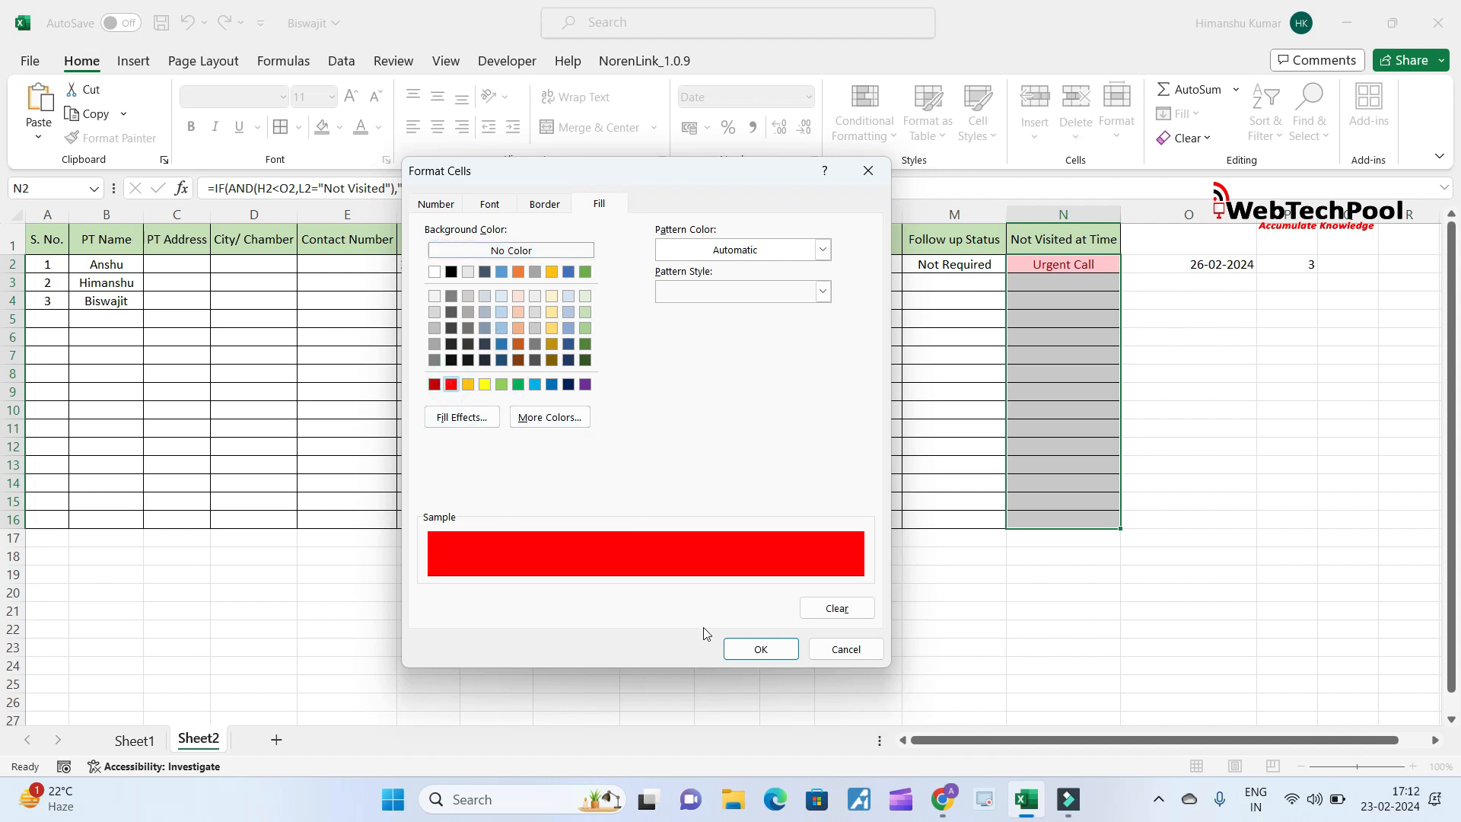
click(751, 650)
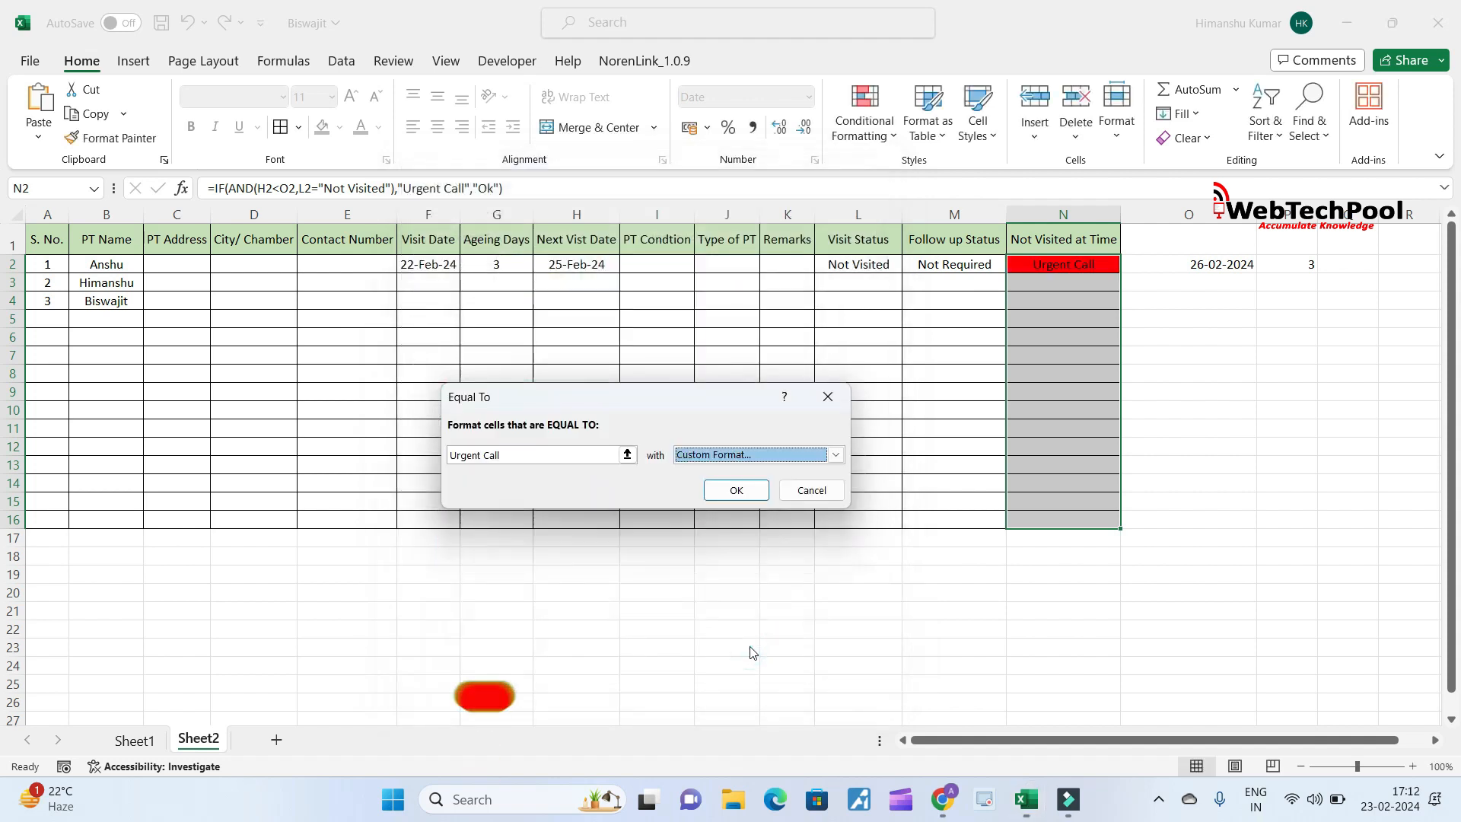
click(735, 491)
click(1093, 305)
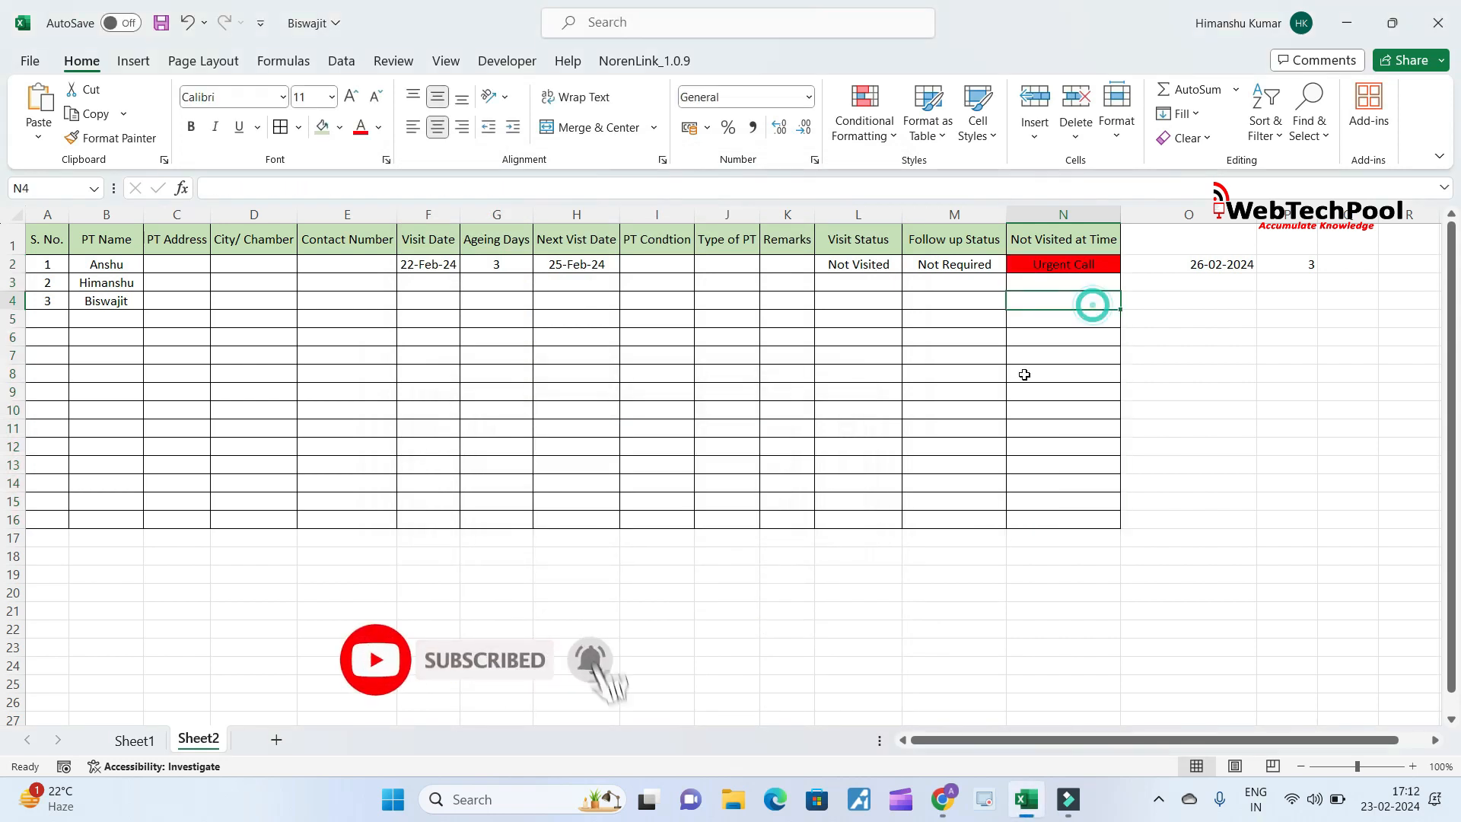
- Set the Visit Status in L2 to Visited to test the urgent call highlighting
click(870, 270)
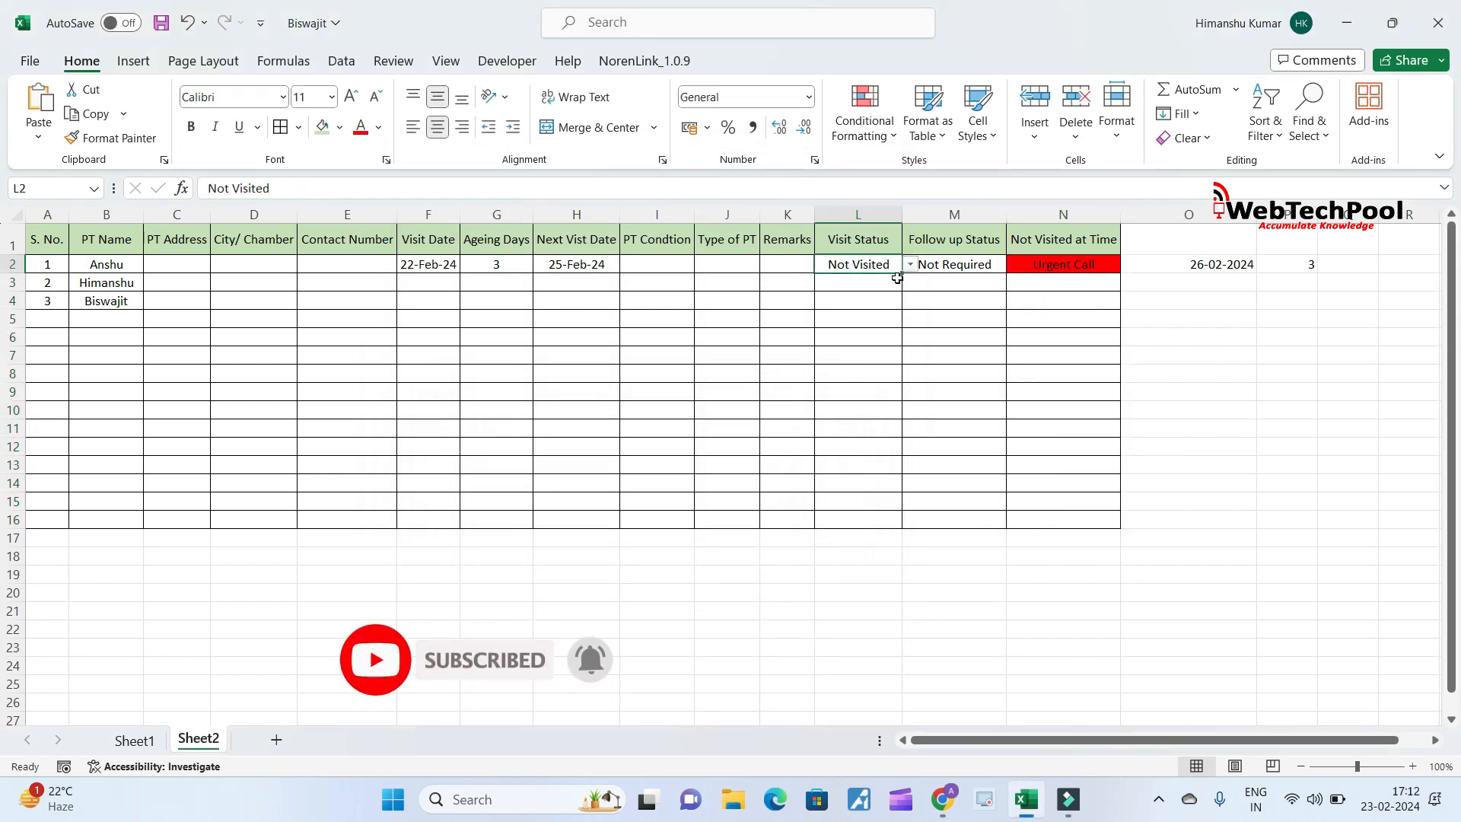
click(909, 265)
click(846, 279)
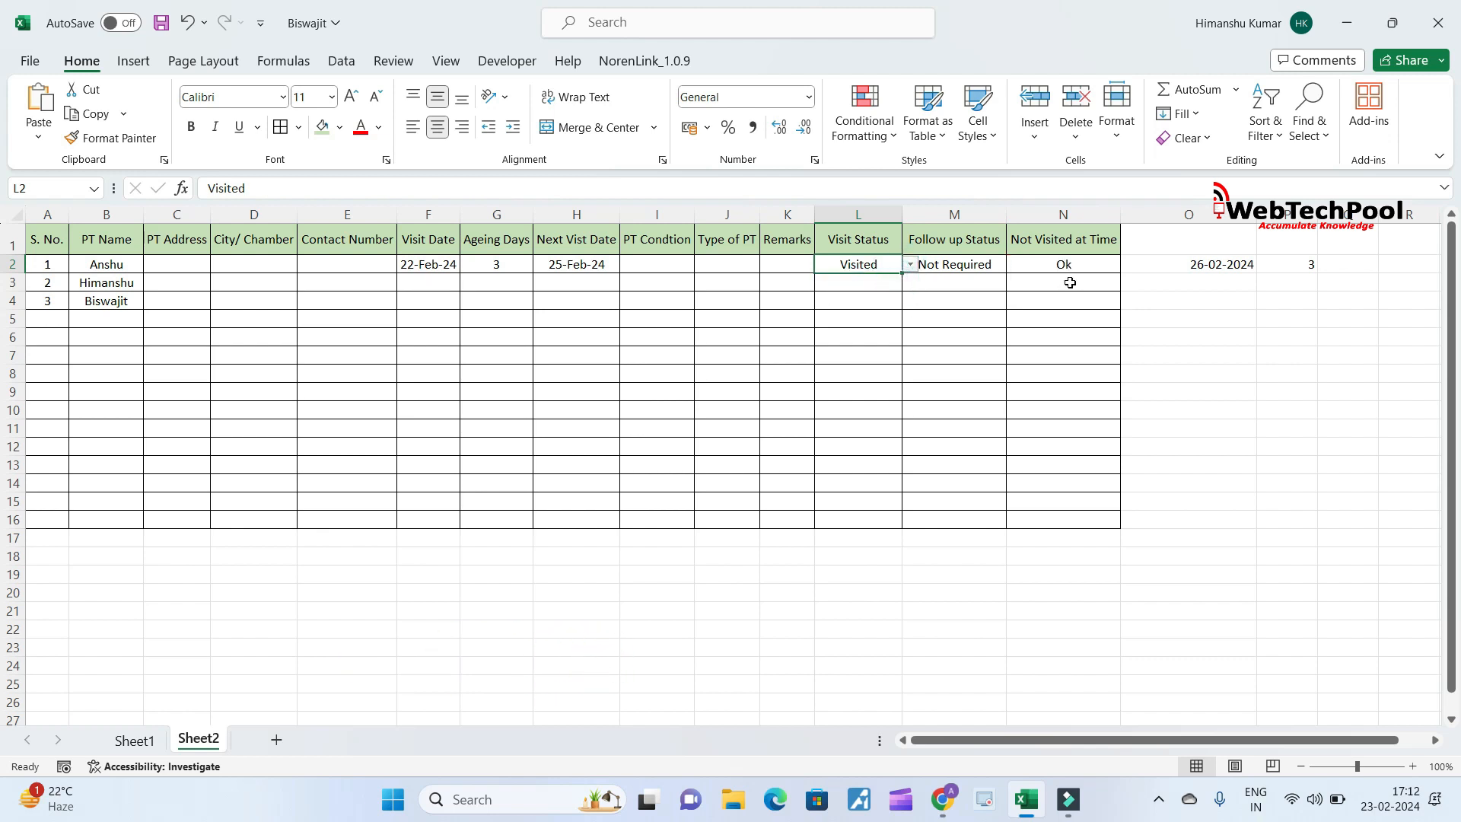
click(858, 340)
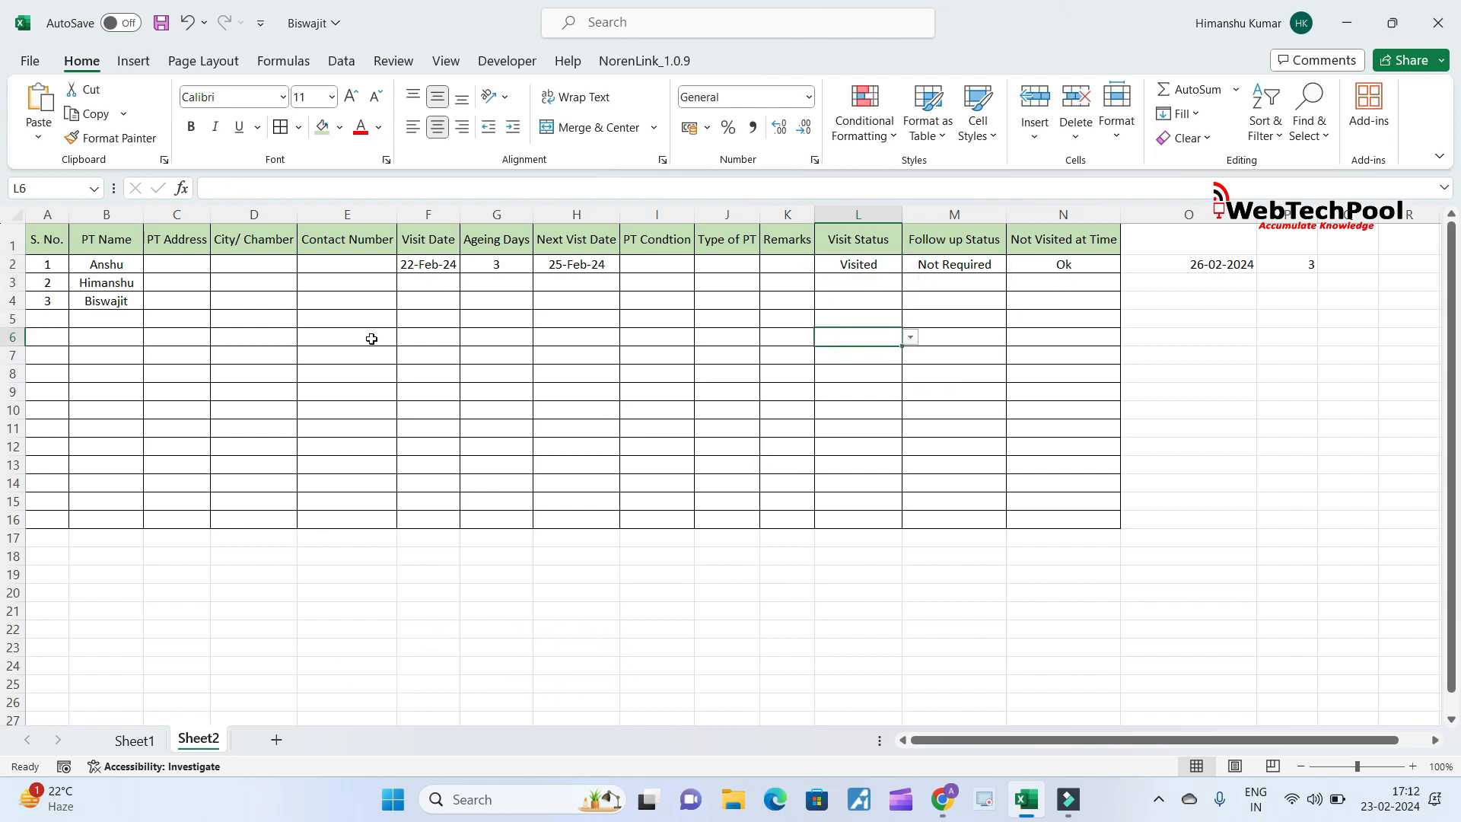
drag(38, 242, 1085, 509)
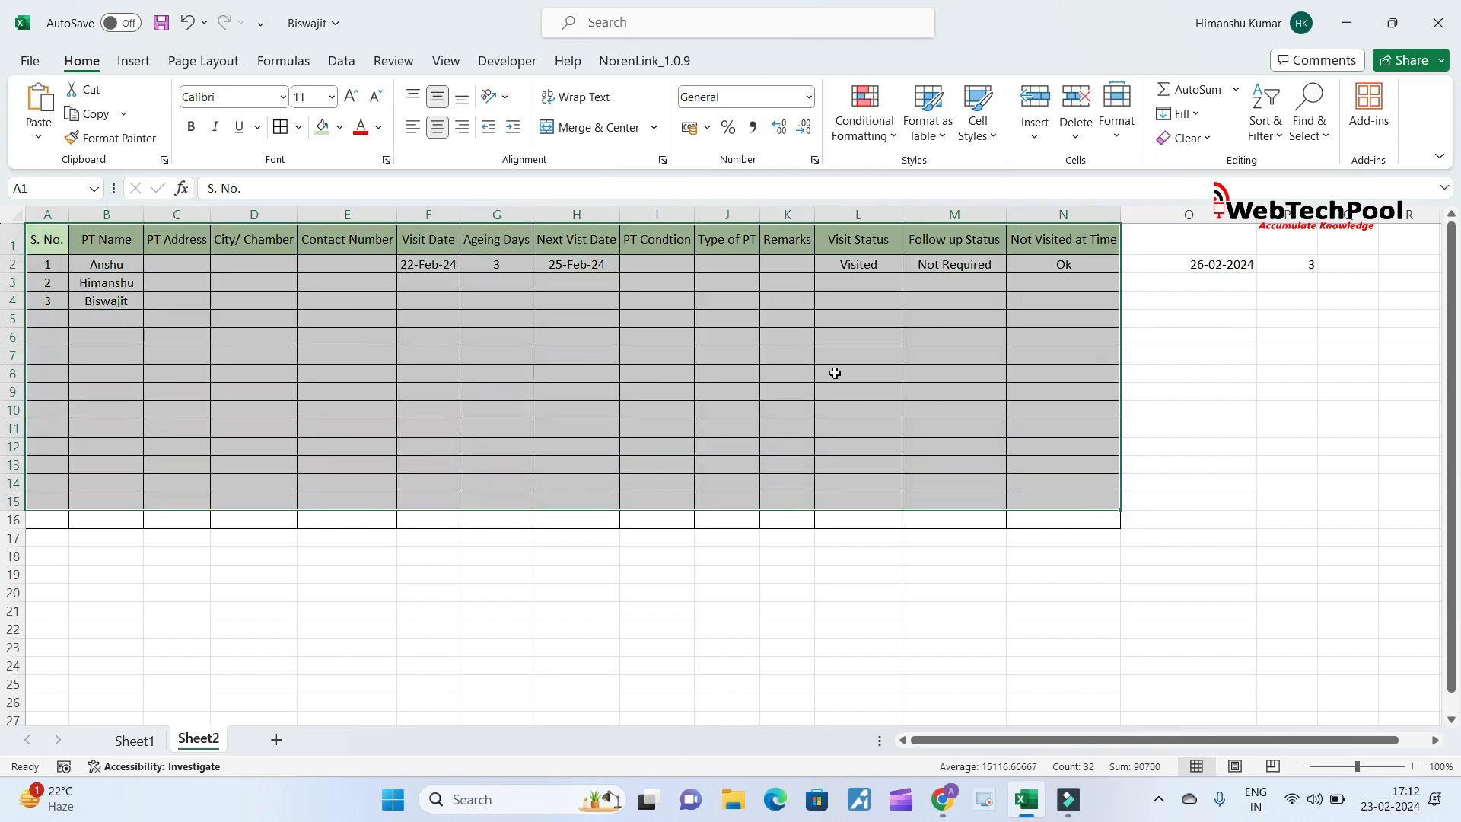
click(788, 354)
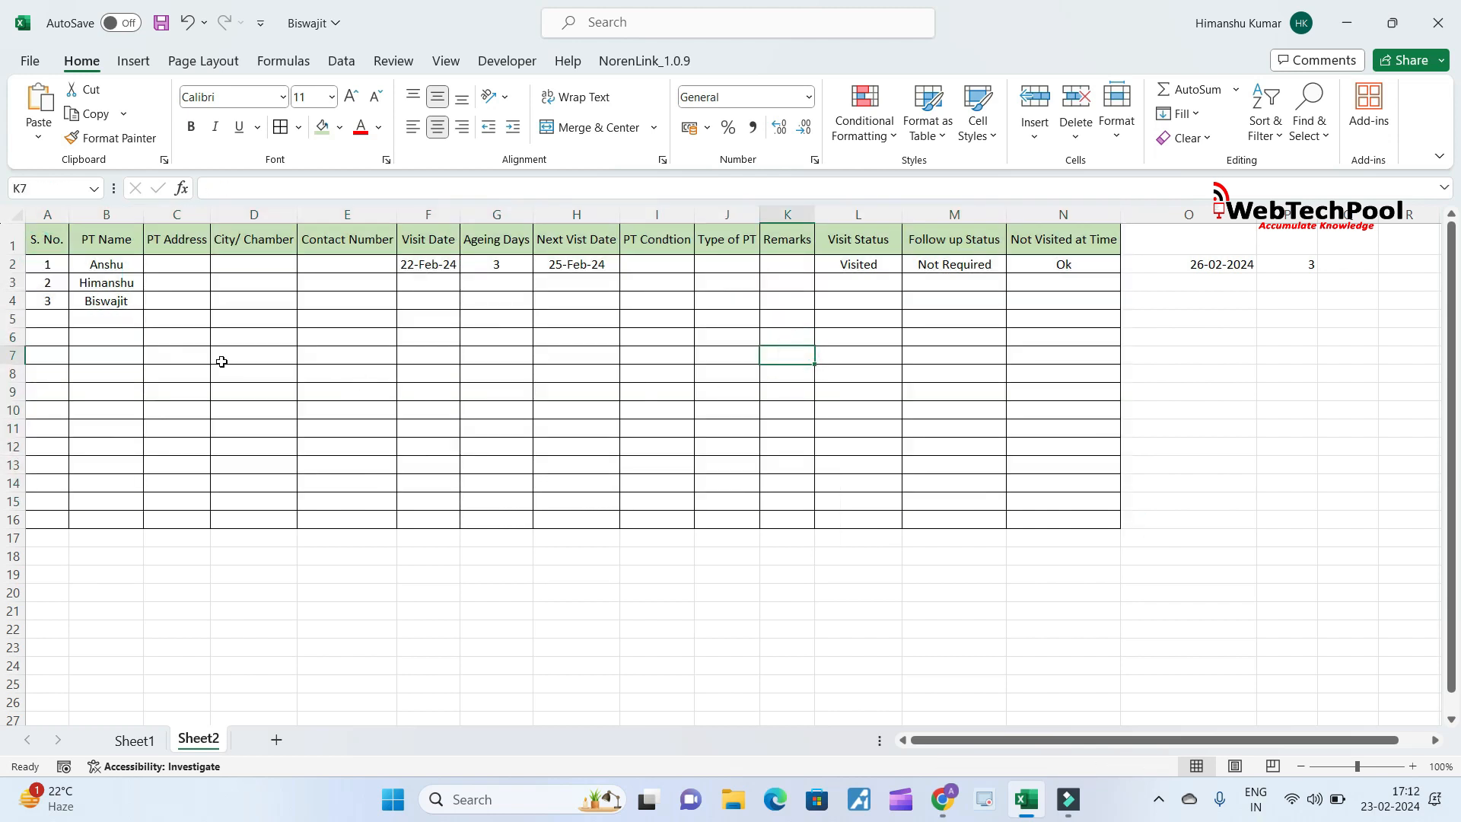